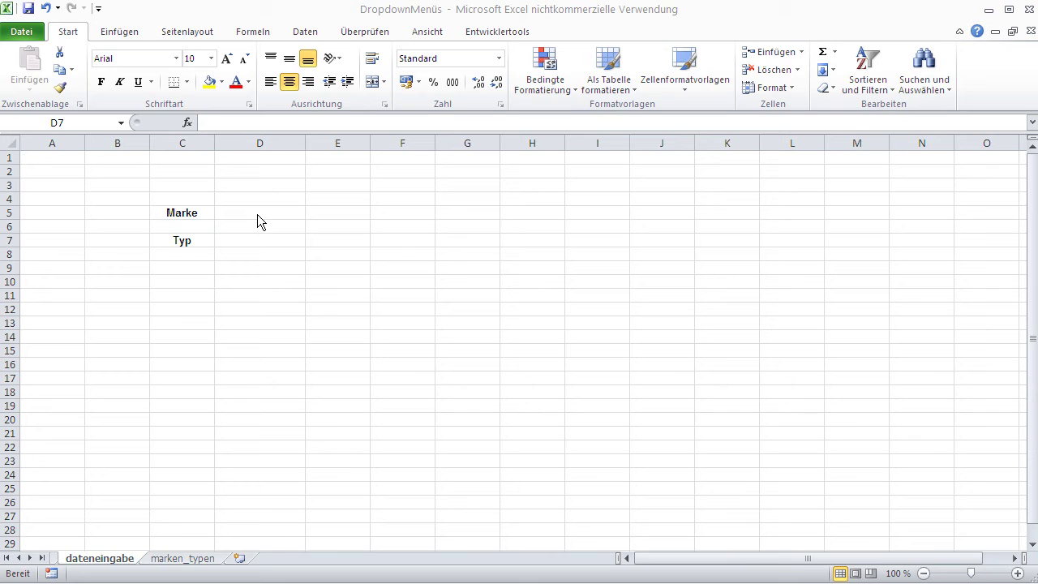
- Inspect the Marke and Typ cells and the Audi models on the marken_typen sheet
click(258, 213)
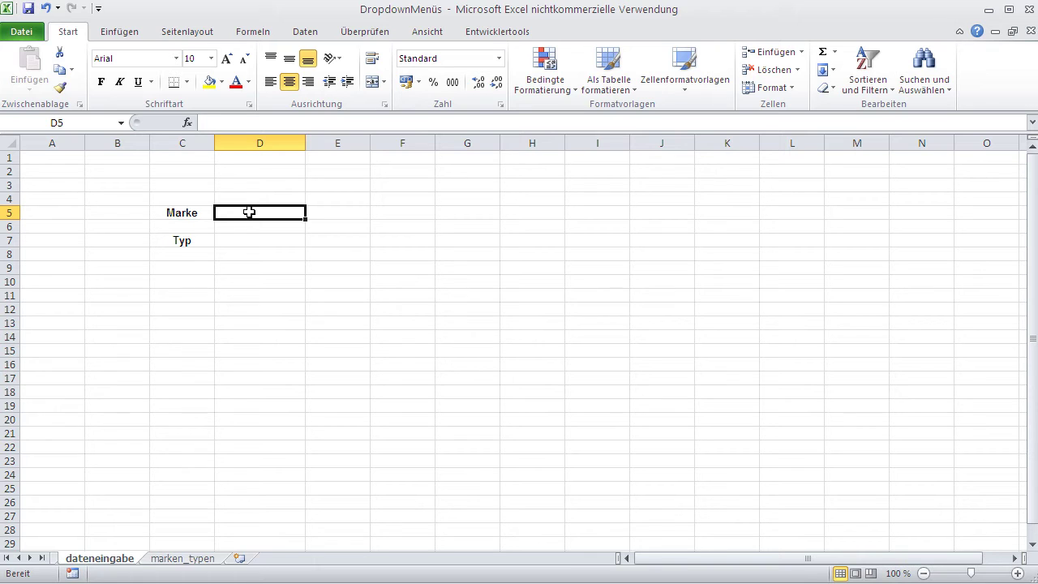
click(244, 239)
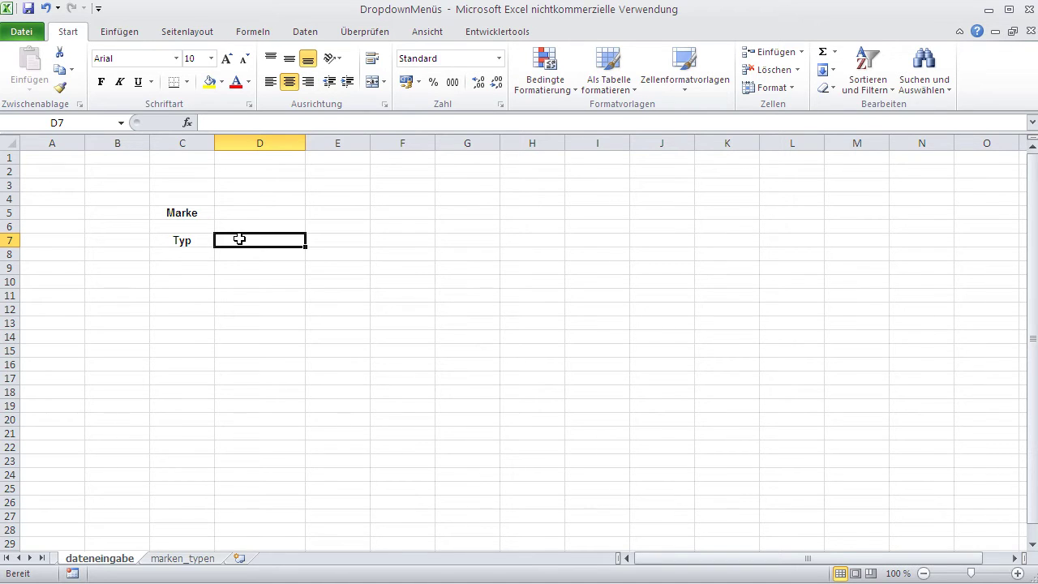
click(188, 559)
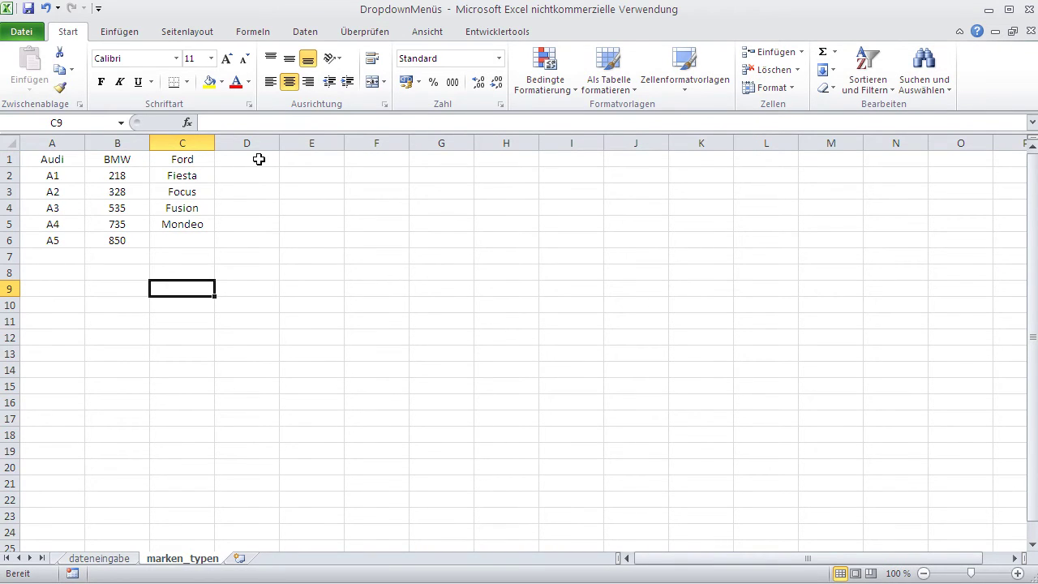
click(52, 176)
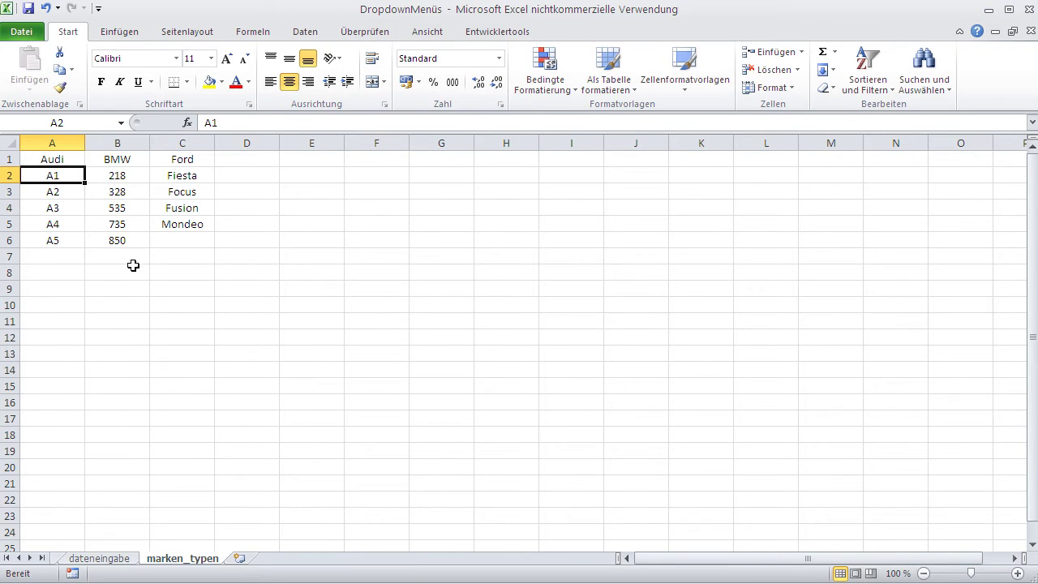
click(99, 559)
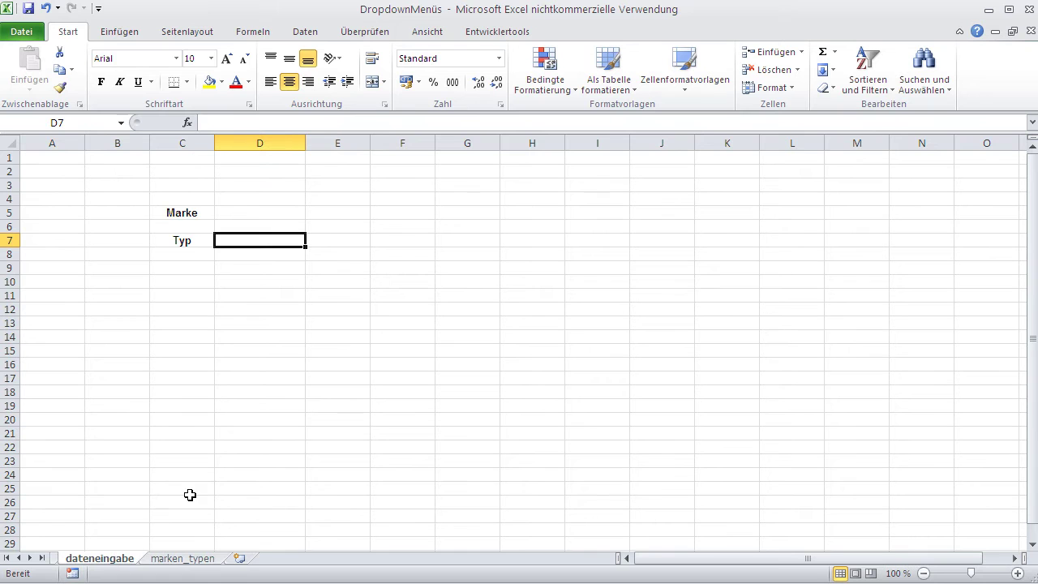
- Give D5 a list validation with source =marken_typen!$1:$1 and open its brand dropdown
click(242, 215)
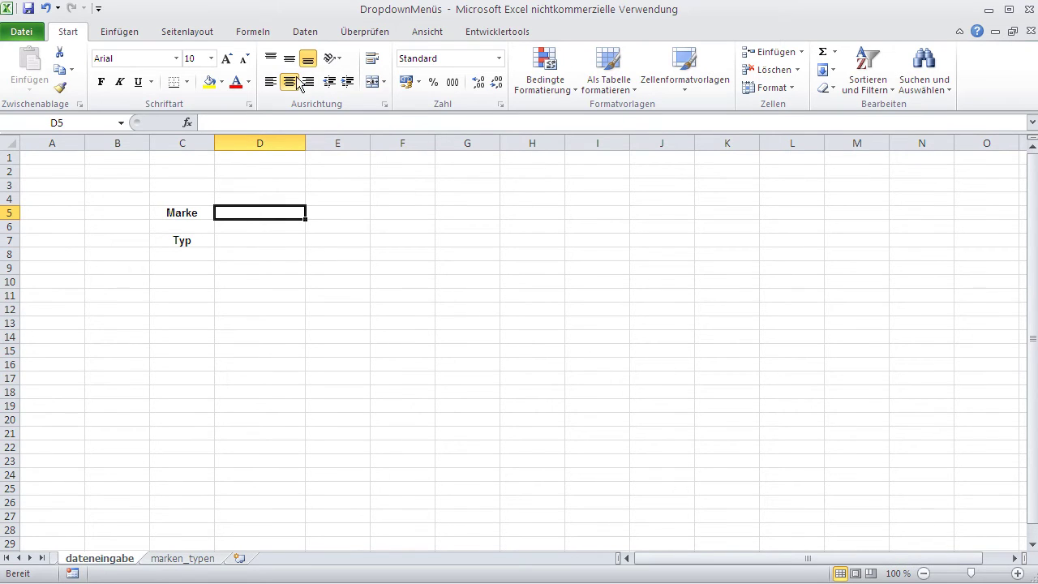
click(302, 31)
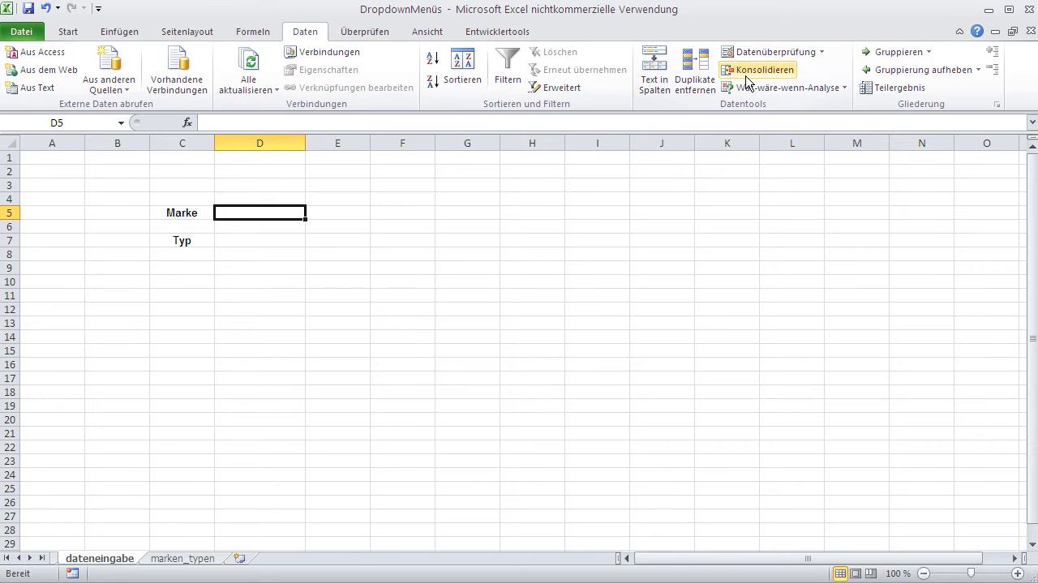
click(822, 52)
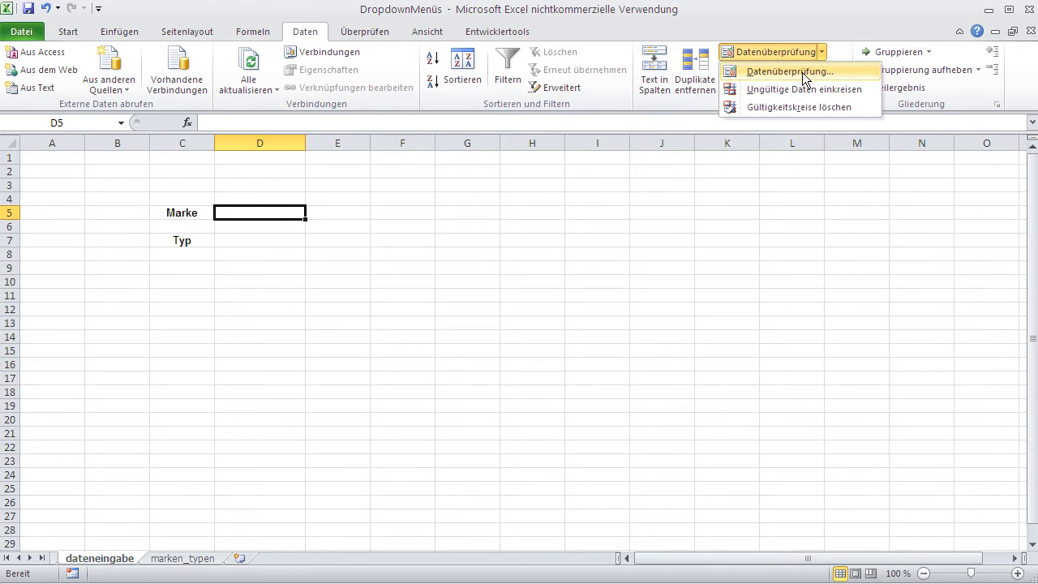
click(800, 72)
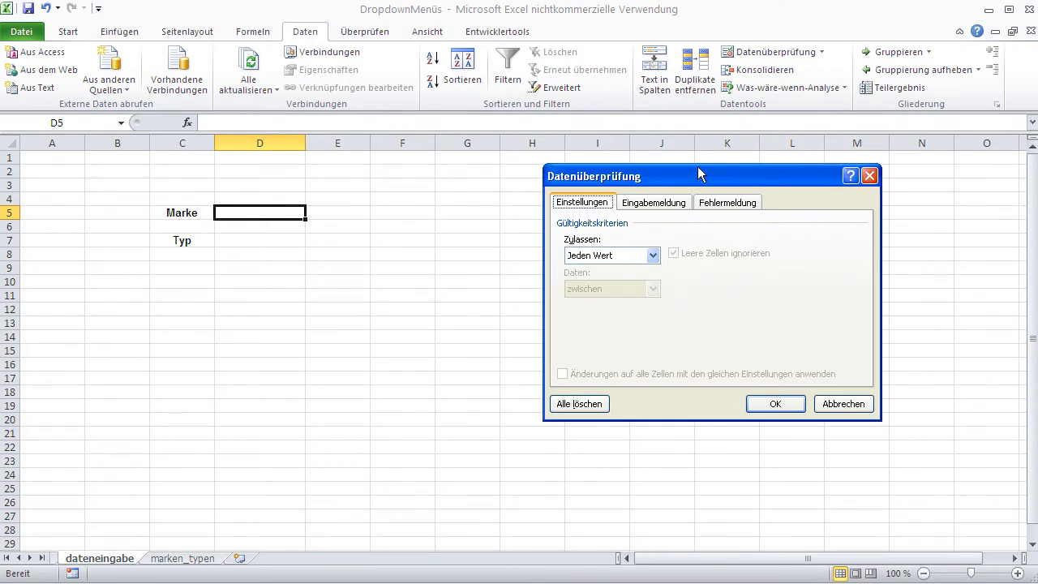
drag(579, 161, 542, 161)
click(499, 245)
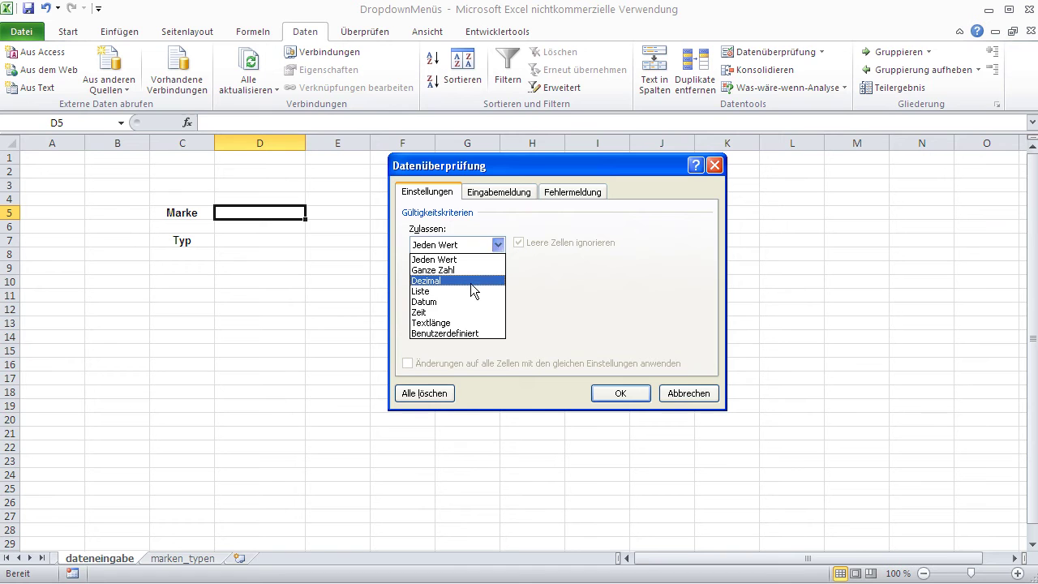
click(460, 291)
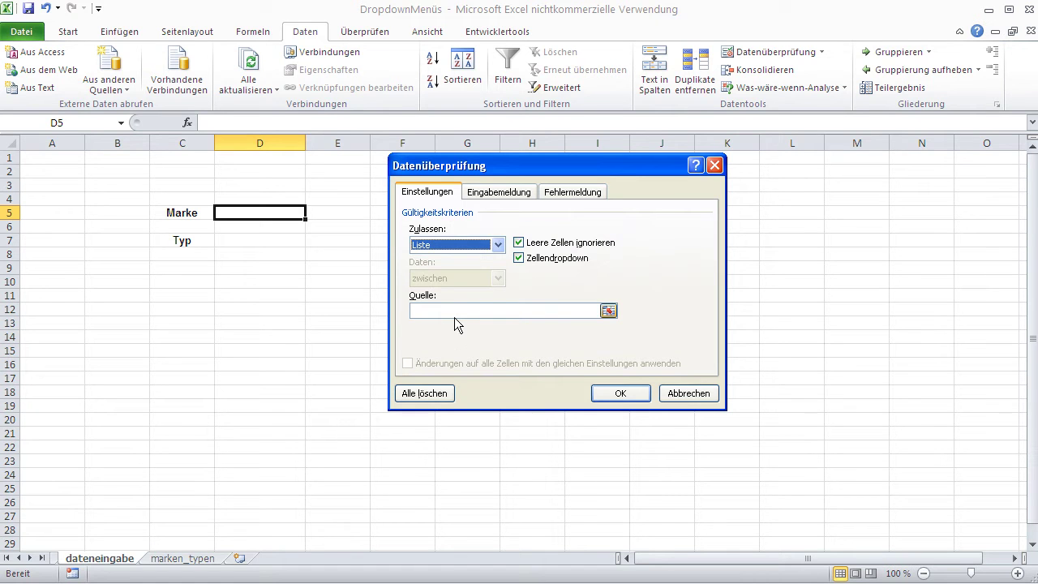
click(452, 315)
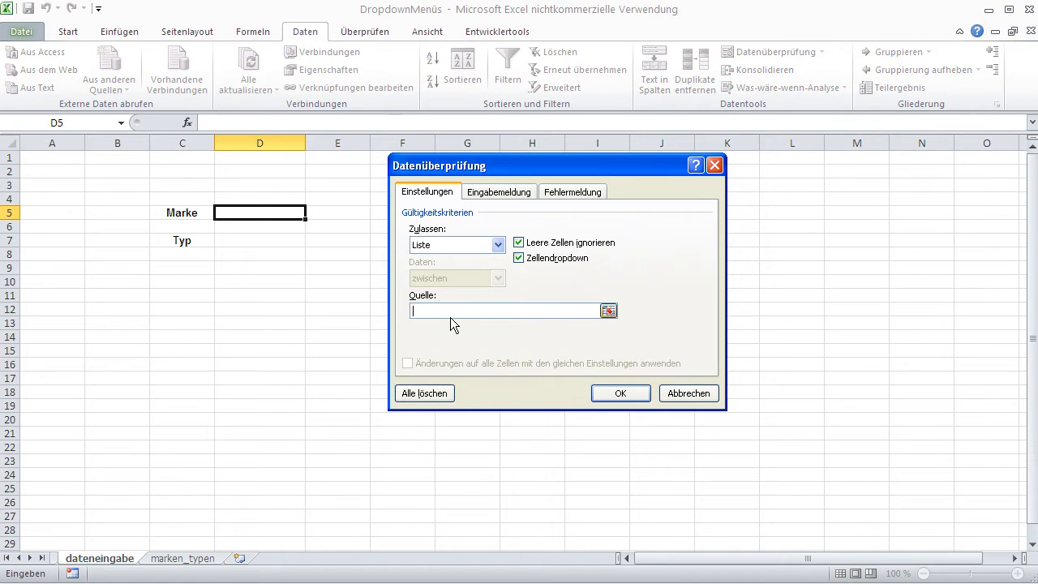
click(194, 558)
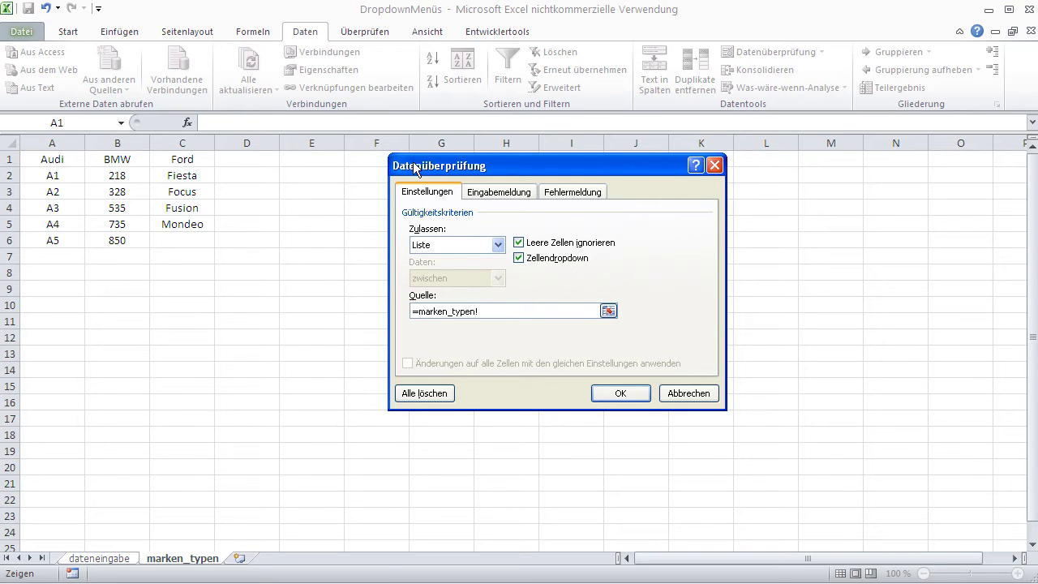
drag(416, 166, 395, 185)
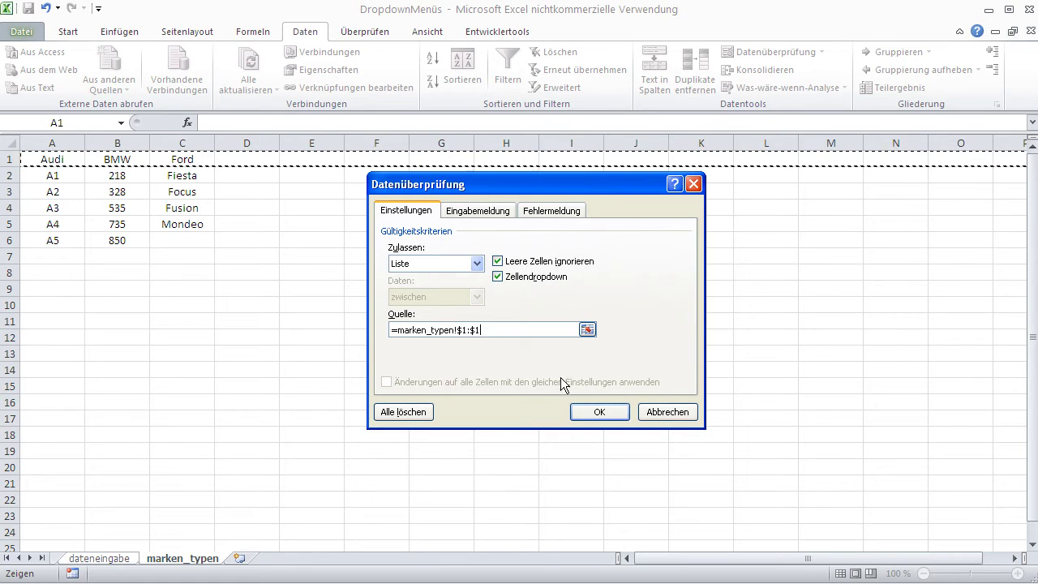
click(596, 411)
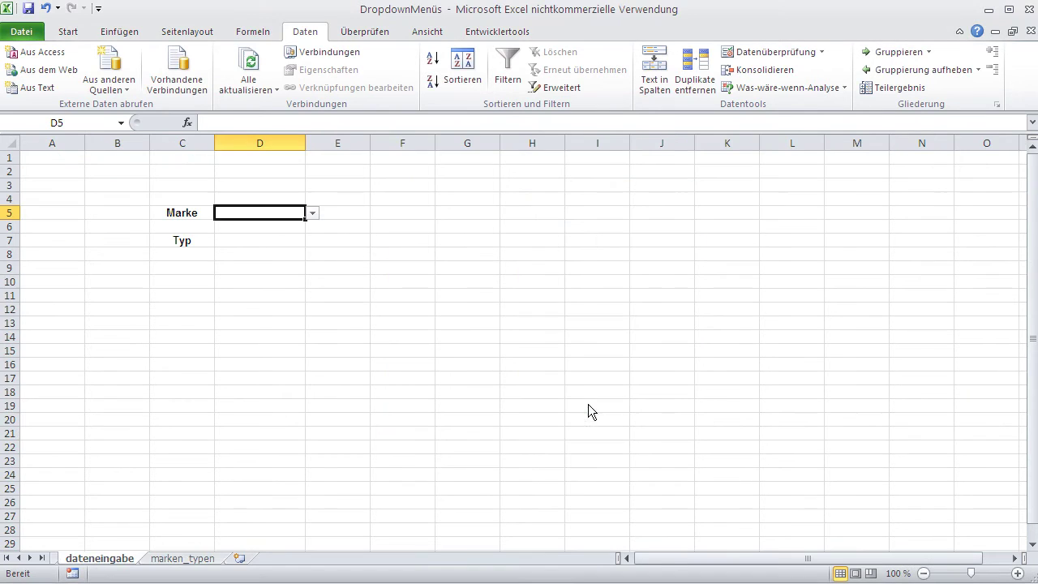
click(311, 215)
- Pick BMW in D5, then add Opel with Astra, Omega and Adam in column D of marken_typen
click(286, 236)
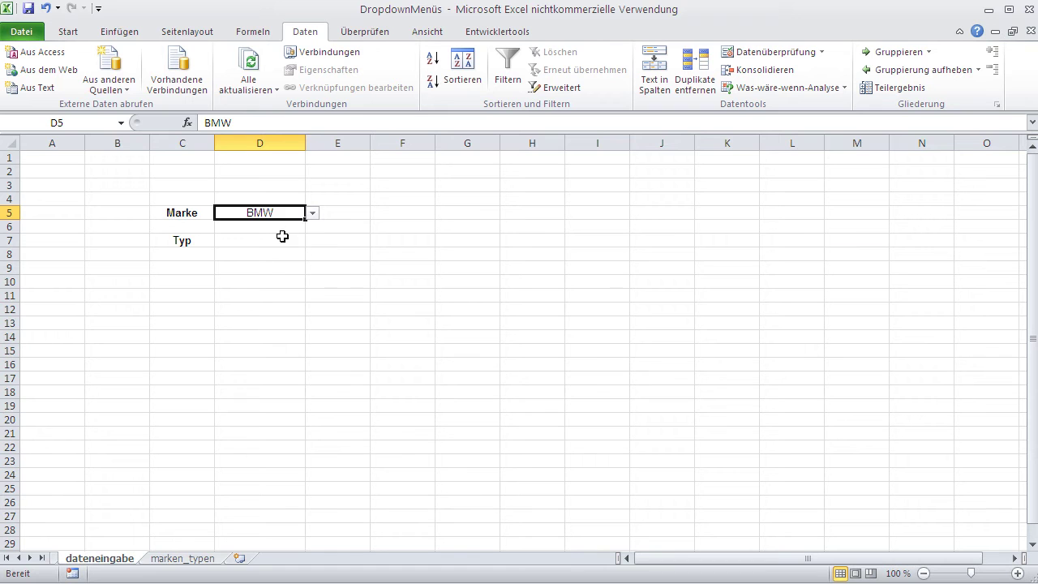
click(194, 560)
click(243, 162)
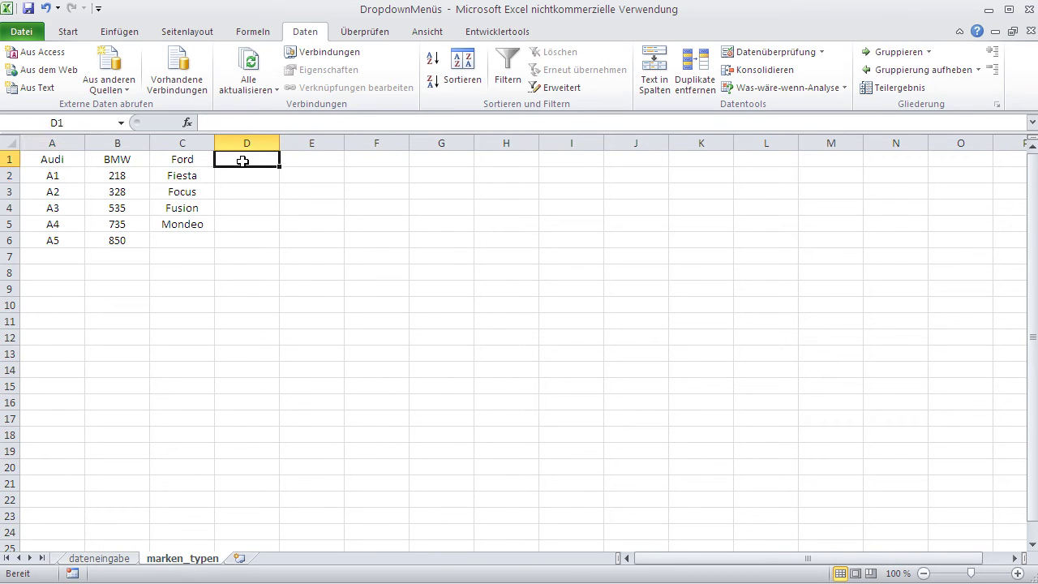
text(Opel)
key(Return)
text(Astra)
key(Return)
text(Omega)
key(Return)
text(Adam)
key(Return)
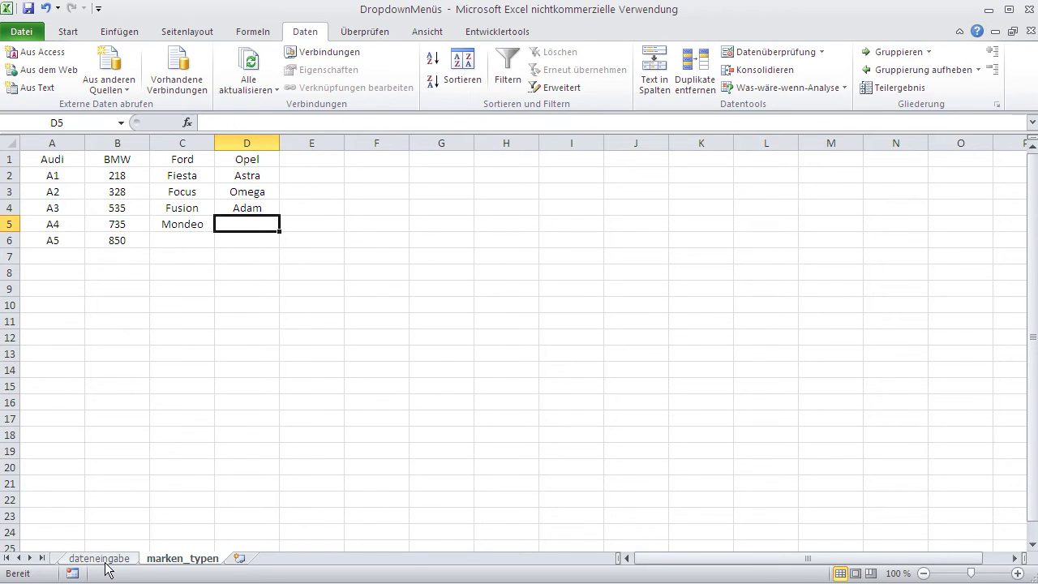
- Choose Opel from D5's brand dropdown on dateneingabe and select the Typ cell D7
click(106, 558)
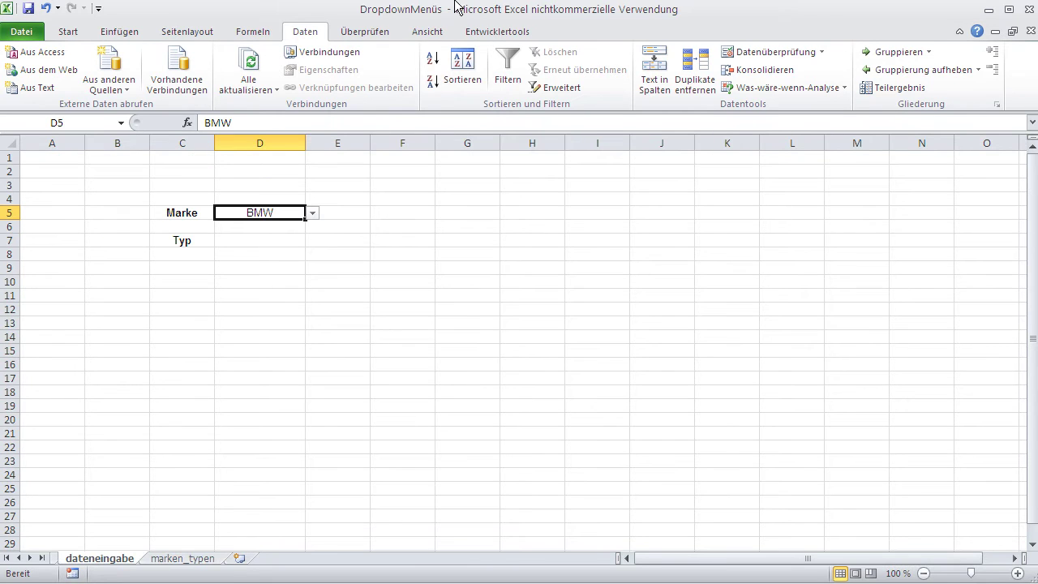
click(313, 213)
click(279, 257)
click(269, 243)
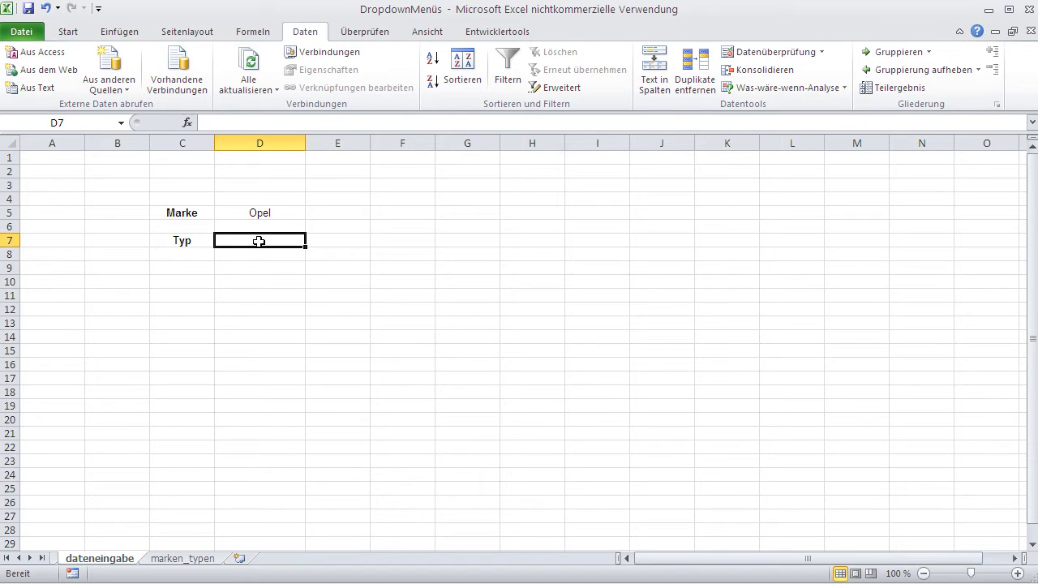
- Give D7 a list validation with source =marken_typen!$D$2:$D$4
click(822, 54)
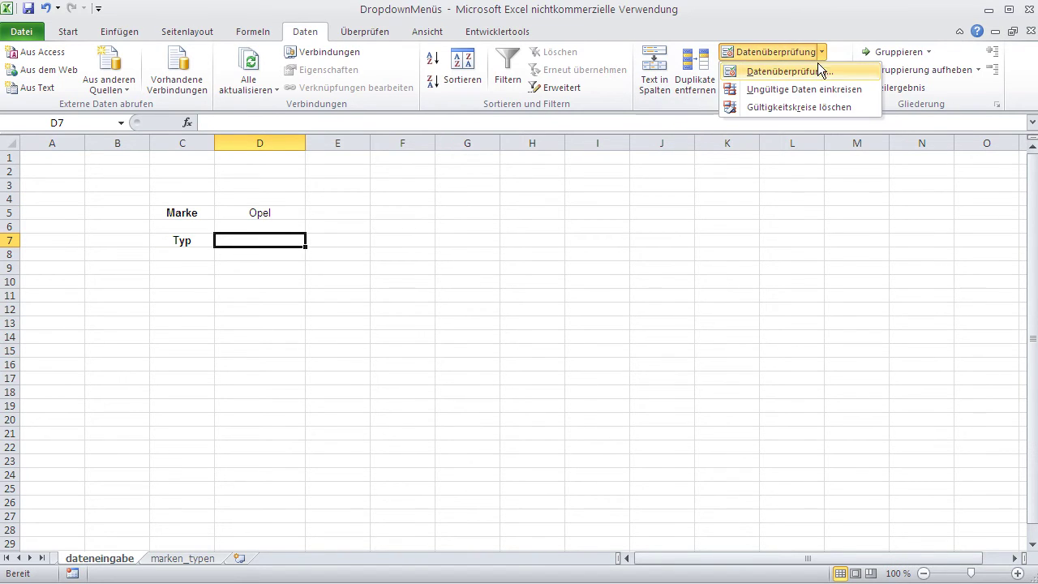
click(810, 72)
click(468, 270)
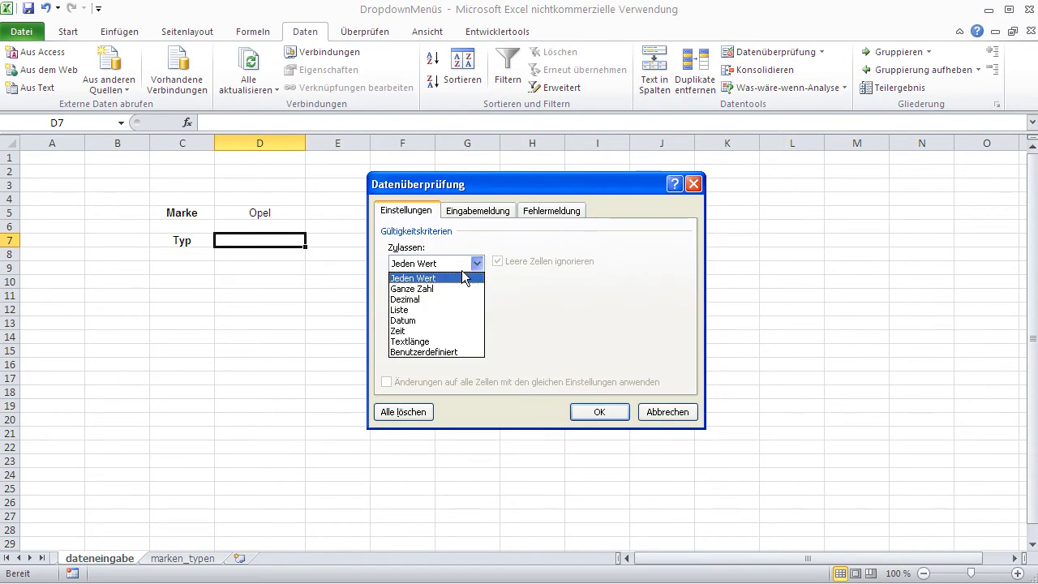
click(441, 315)
click(437, 327)
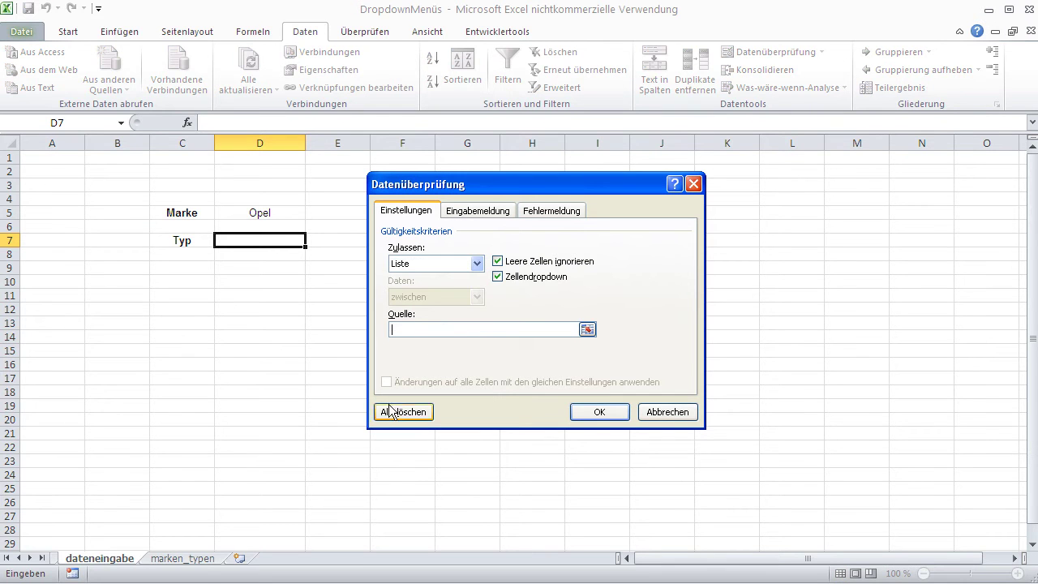
click(202, 559)
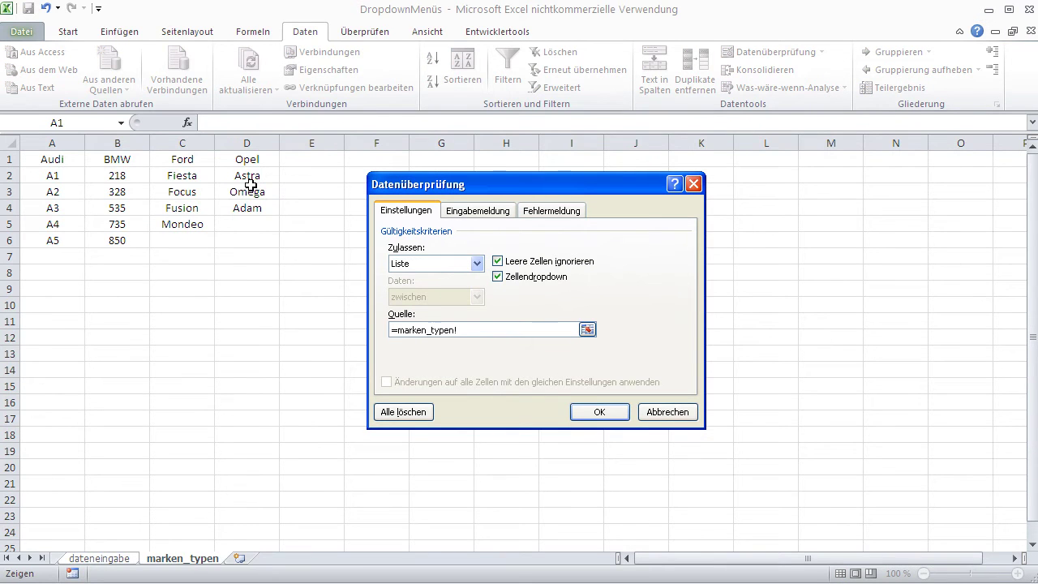
mouse_move(248, 175)
mouse_down()
mouse_move(246, 219)
mouse_move(246, 209)
mouse_up()
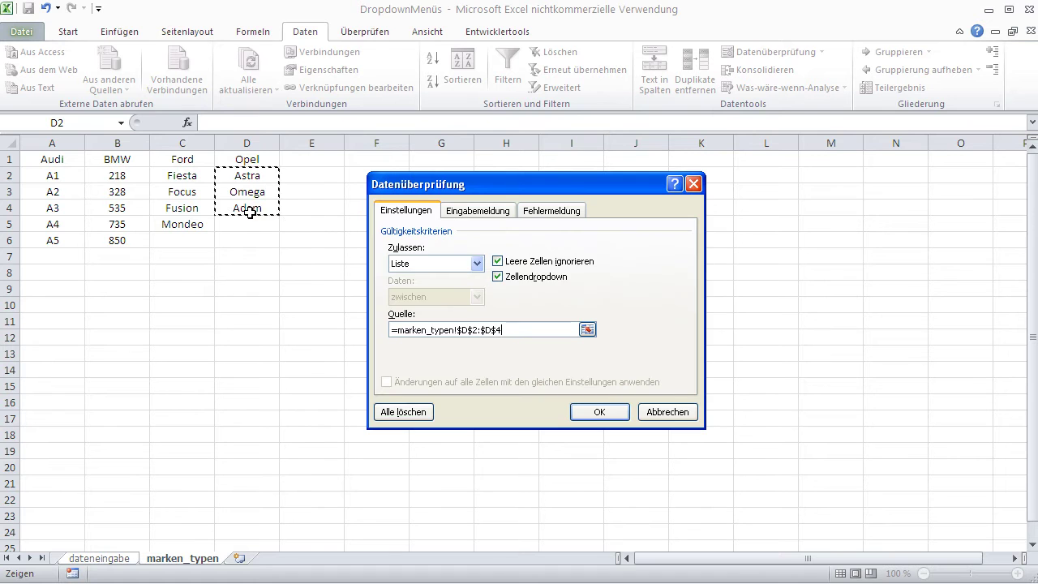
click(576, 411)
- Choose Omega from D7's model dropdown and select the brand cell D5
click(311, 242)
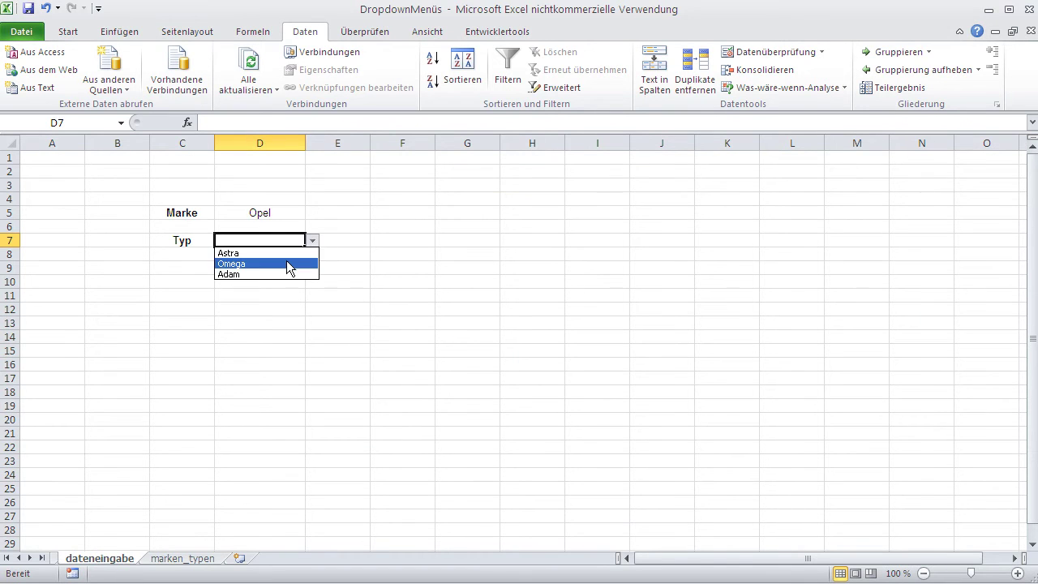
click(286, 260)
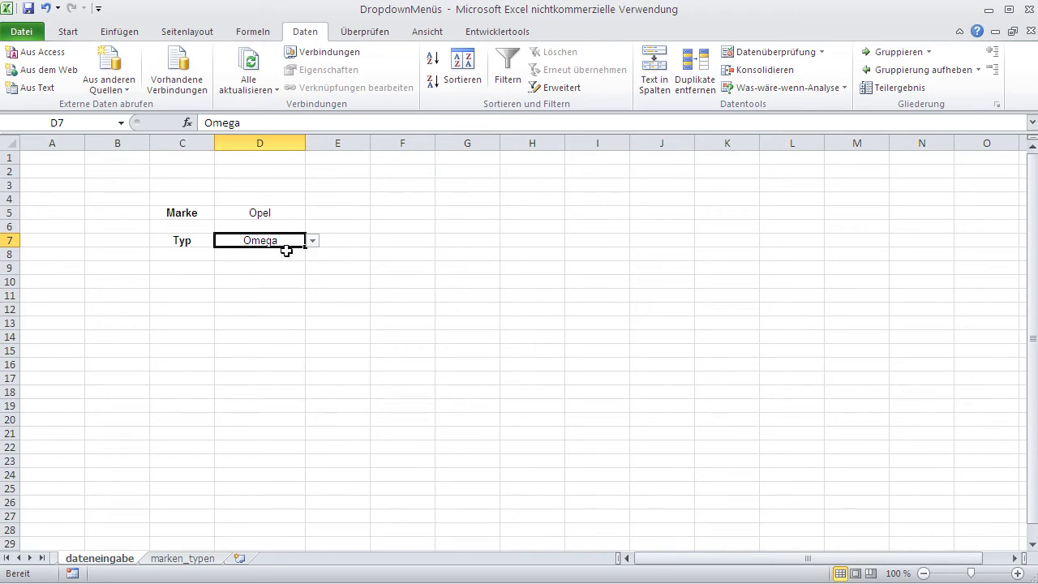
click(278, 213)
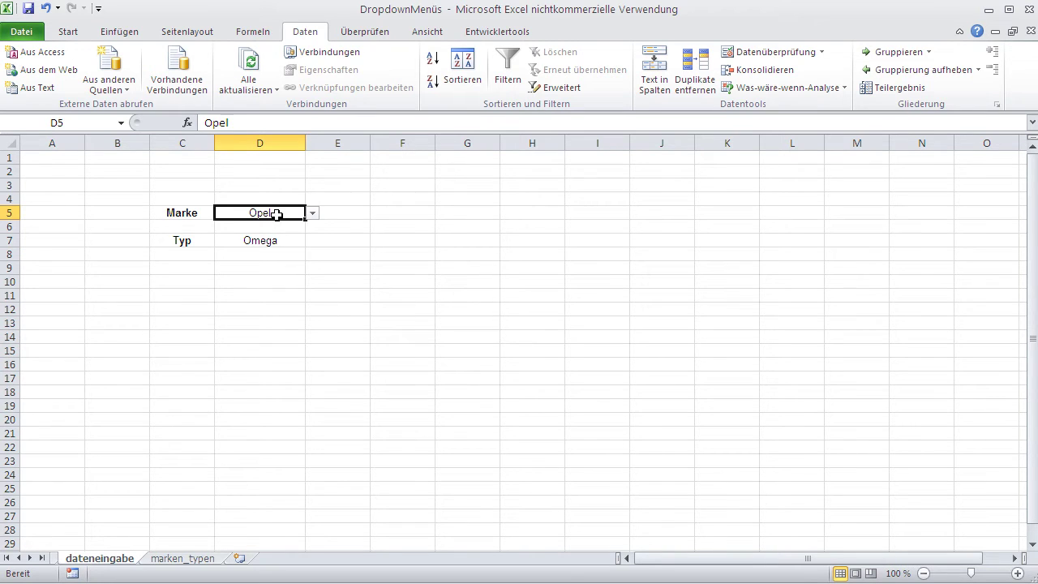
- Change the brand in D5 to BMW and check D7's model list, leaving Omega selected
click(312, 213)
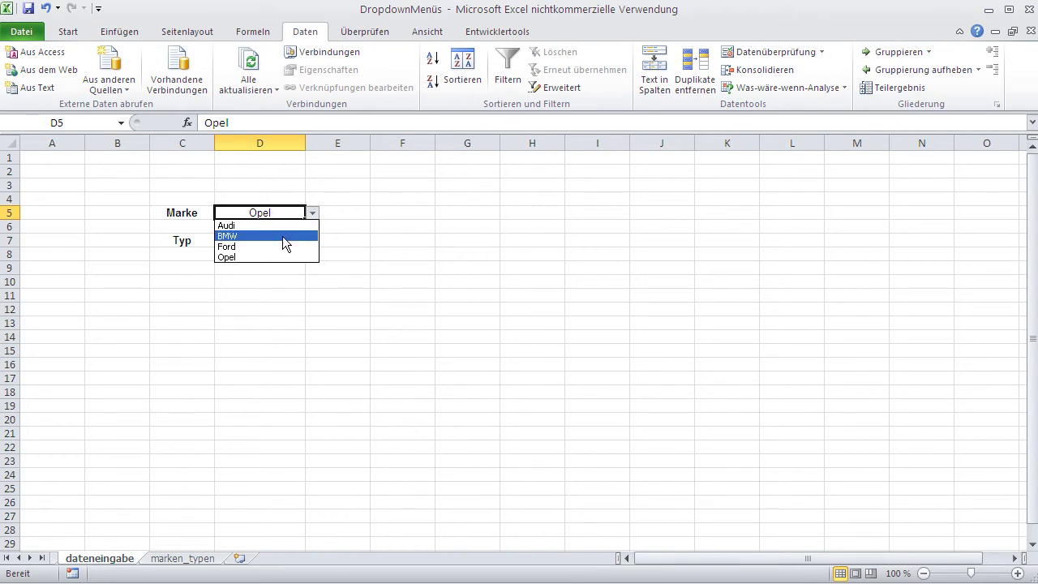
click(281, 235)
click(285, 240)
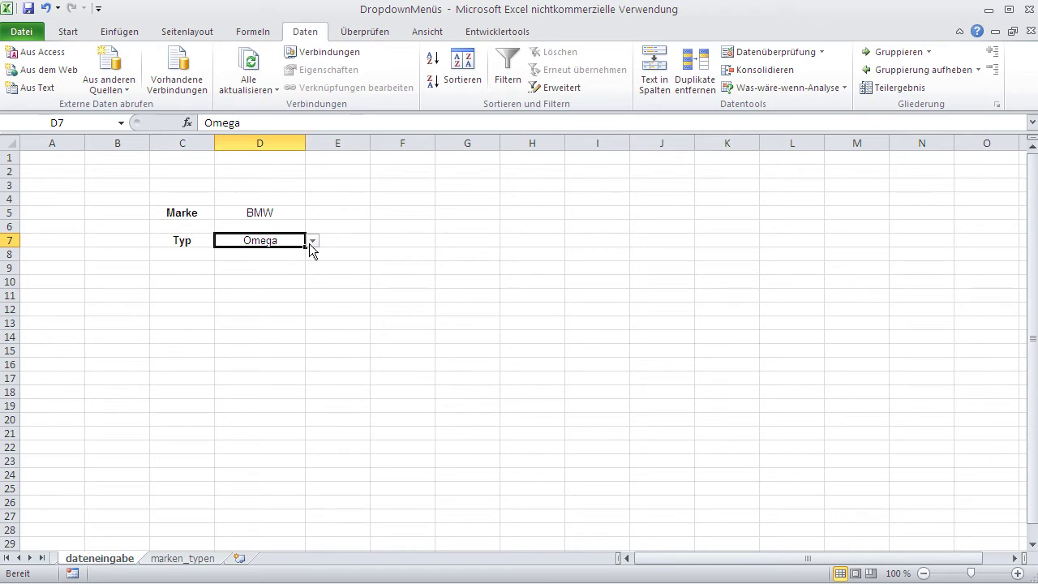
click(312, 240)
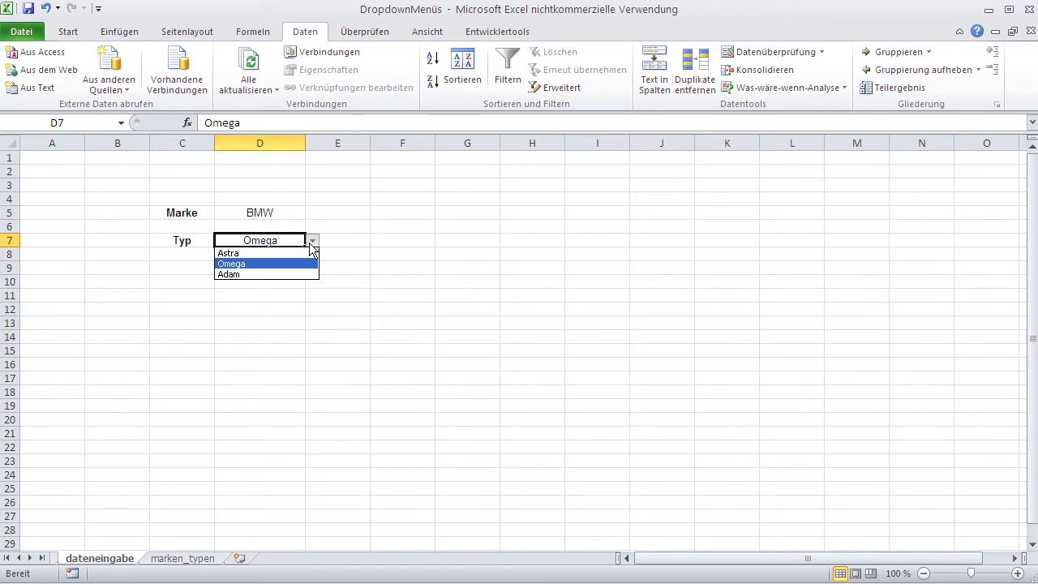
click(254, 240)
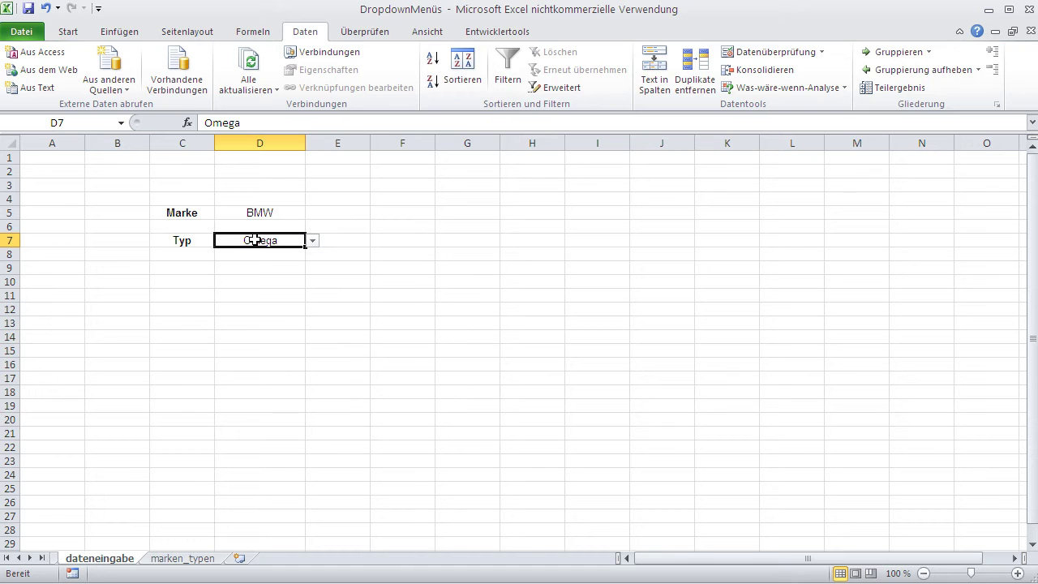
- Copy D7's validation source marken_typen!$D$2:$D$4, cancel the dialog, and start editing C12
click(822, 54)
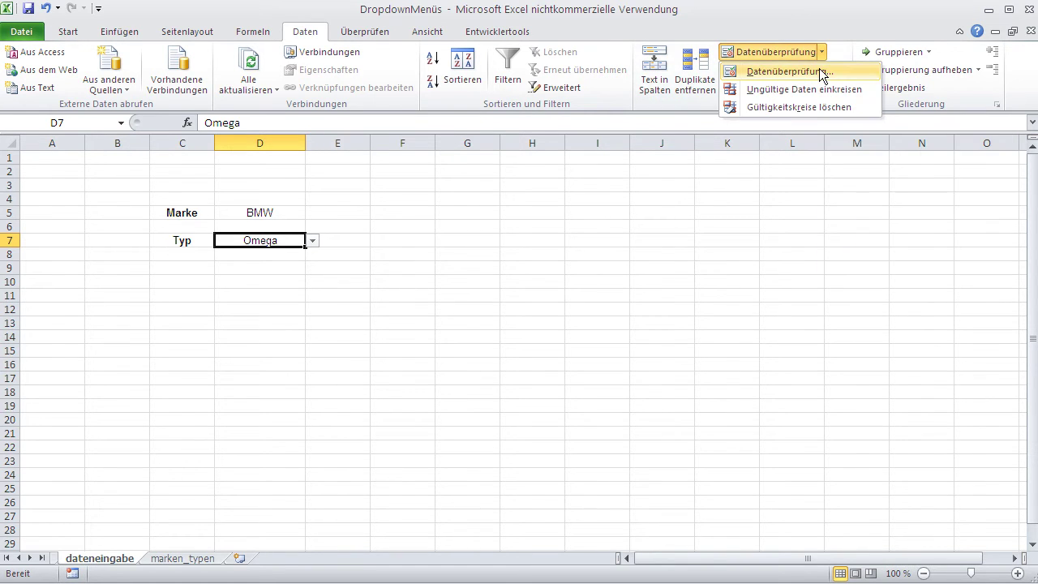
click(818, 70)
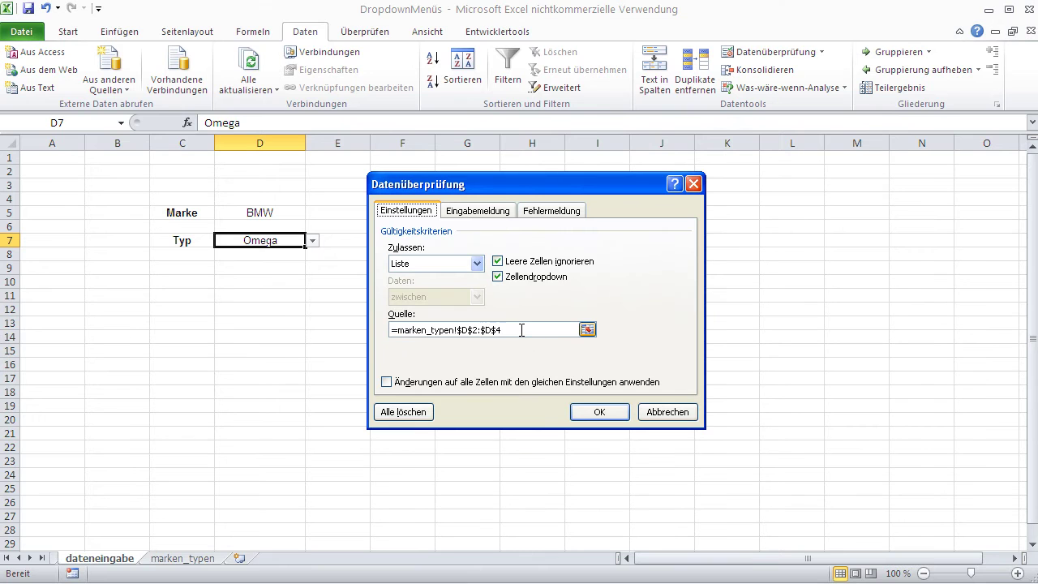
drag(519, 329, 396, 331)
key(ctrl+c)
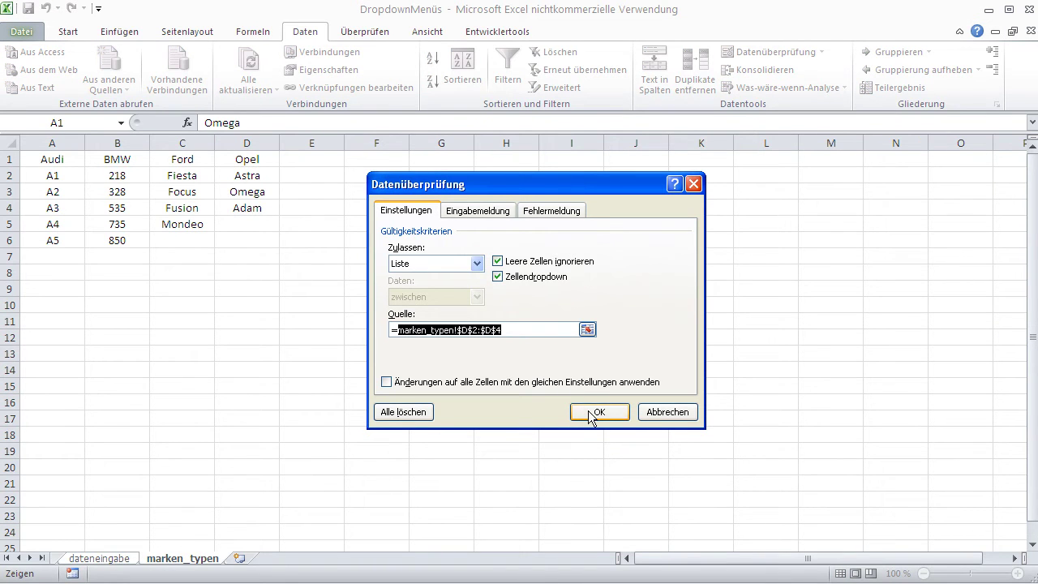
click(687, 412)
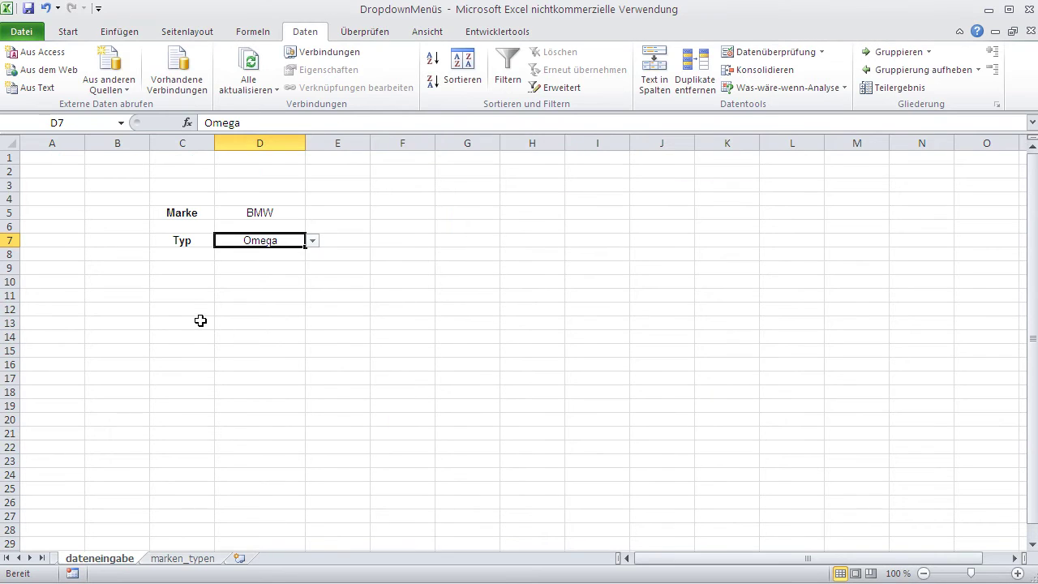
click(199, 309)
click(245, 122)
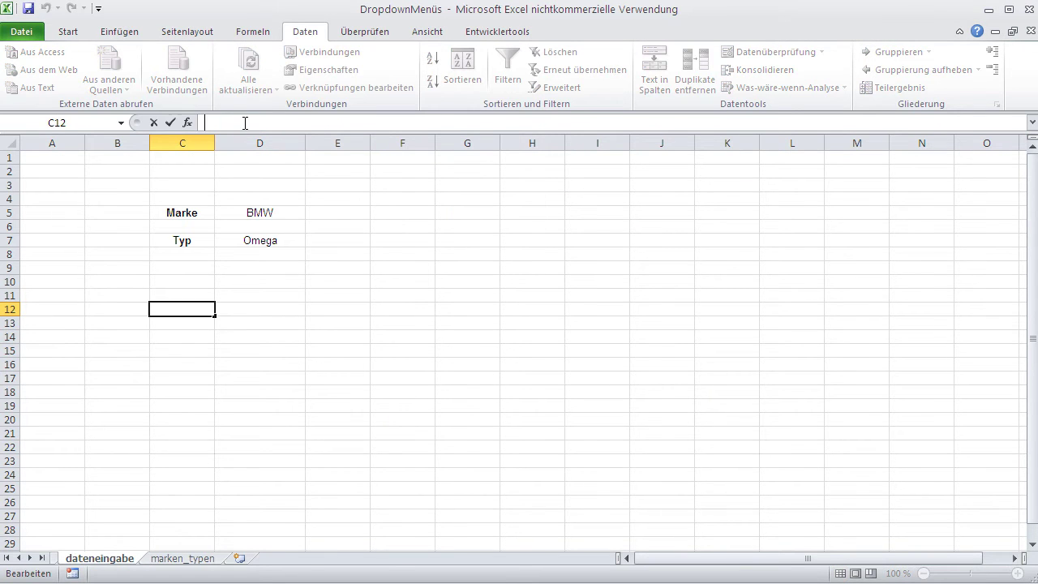
- Paste marken_typen!$D$2:$D$4 into C12 and format it bold, red and in a larger font
key(ctrl+v)
key(Return)
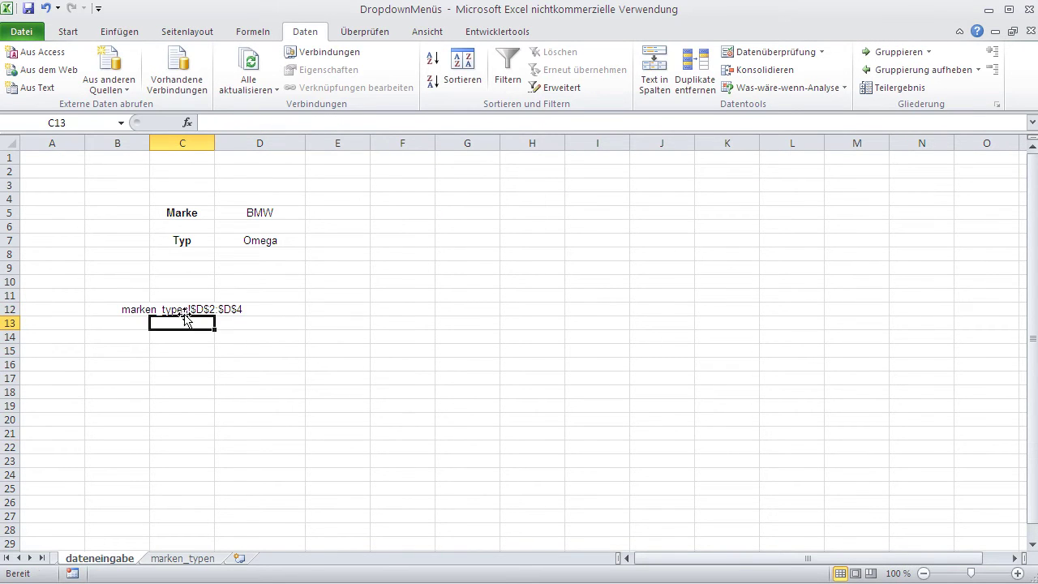
click(185, 311)
click(69, 33)
click(101, 82)
click(236, 82)
click(211, 58)
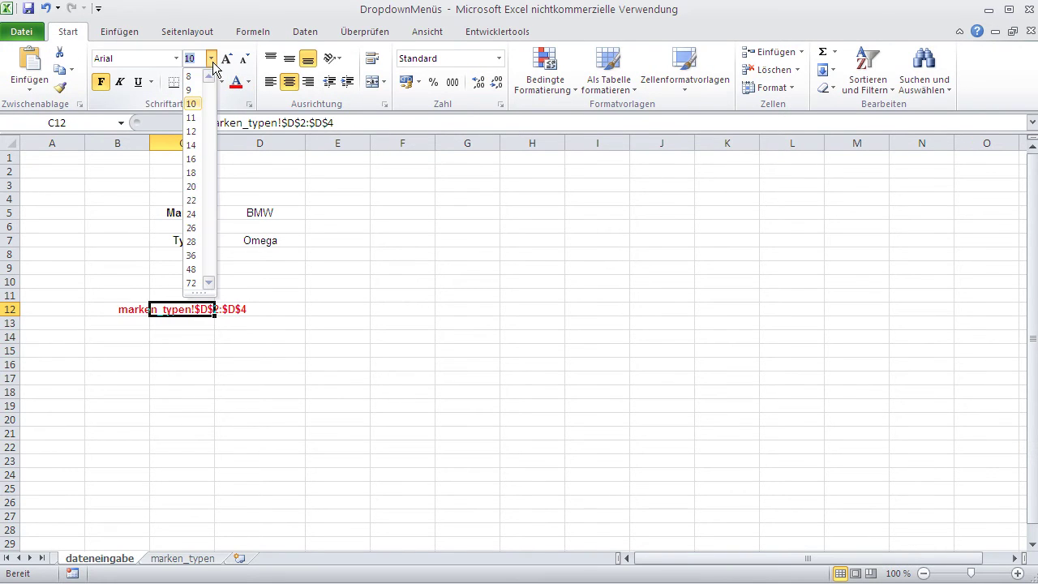
click(190, 186)
- Select the Typ cell D7, then switch to the marken_typen sheet
click(278, 364)
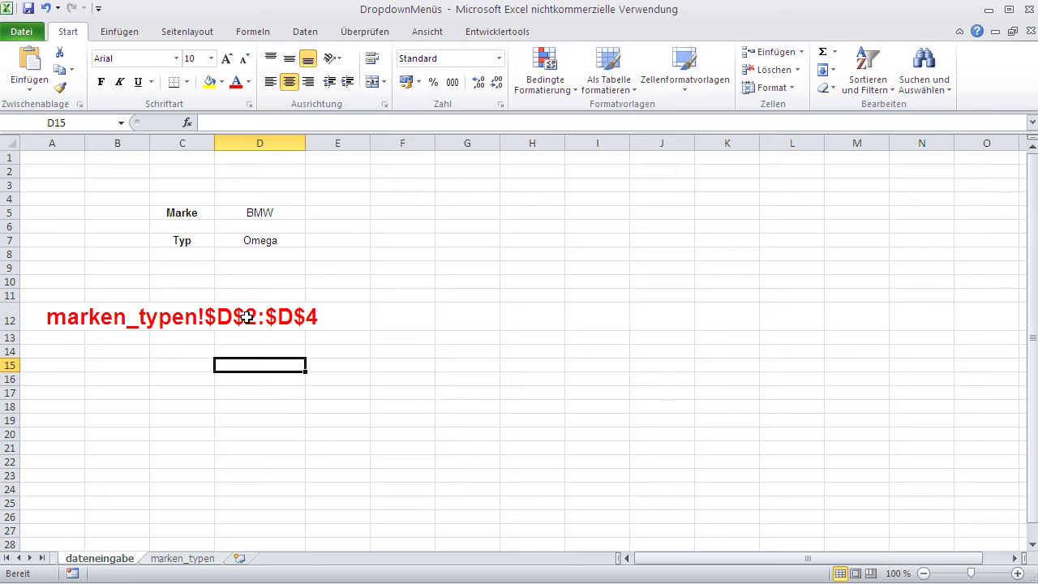
click(261, 244)
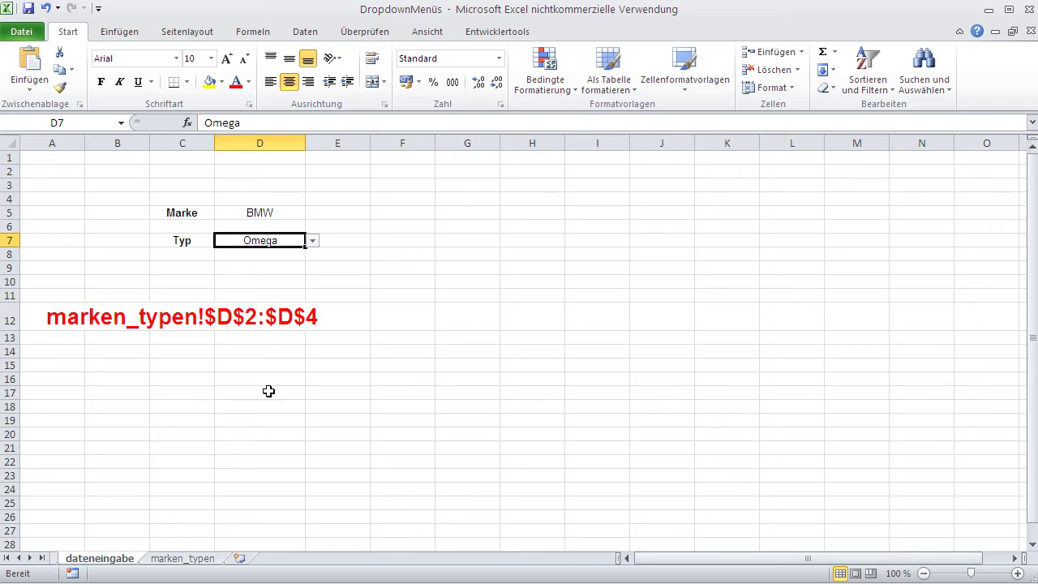
click(189, 559)
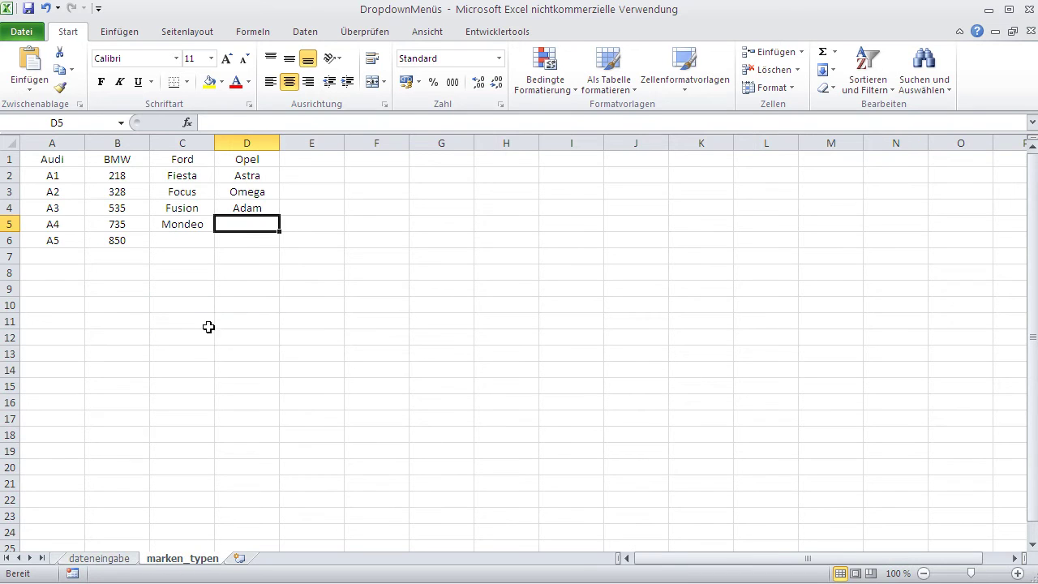
- Check the last Opel type Adam in D4, then return to dateneingabe and select G3
click(235, 208)
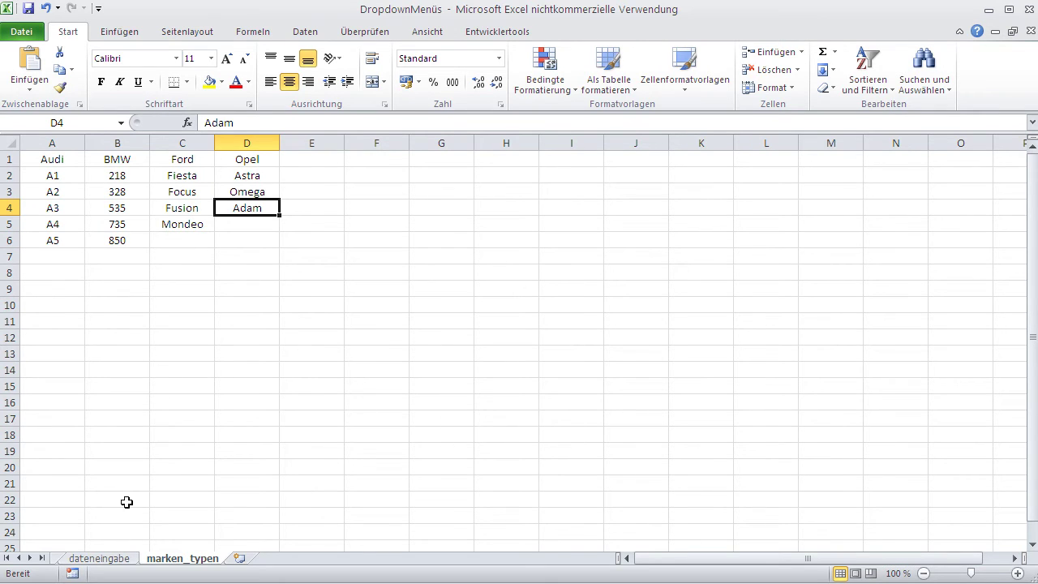
click(96, 559)
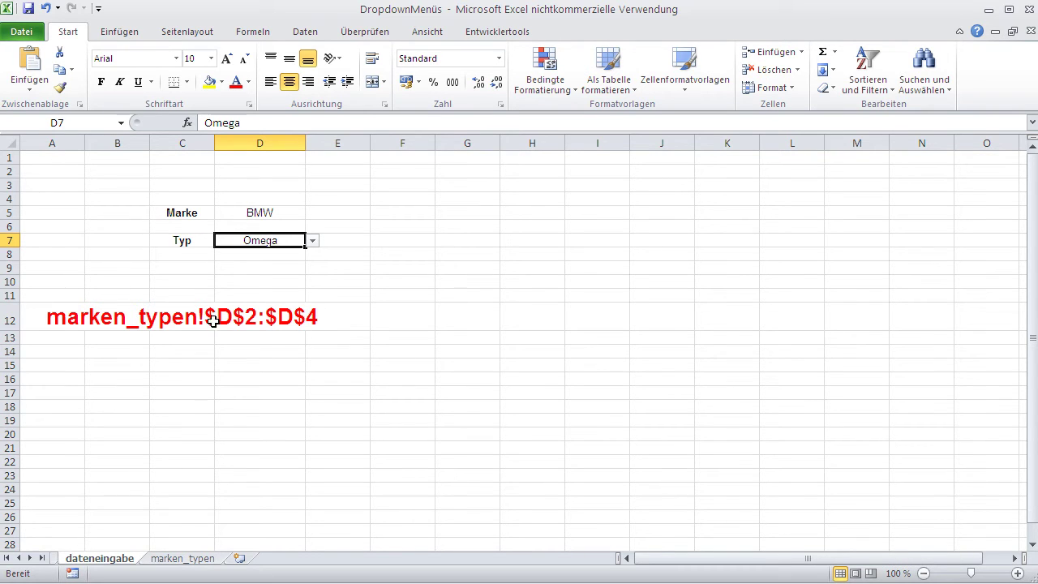
click(459, 185)
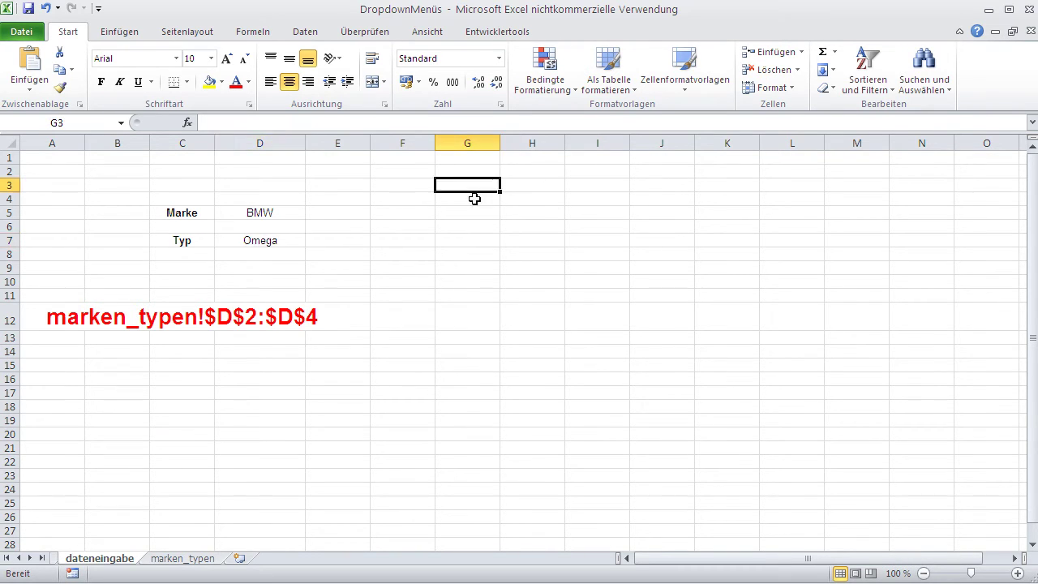
- Enter the label Markenspalte in G3, autofit column G, and start a function in H3
text(Markenspalte)
key(Tab)
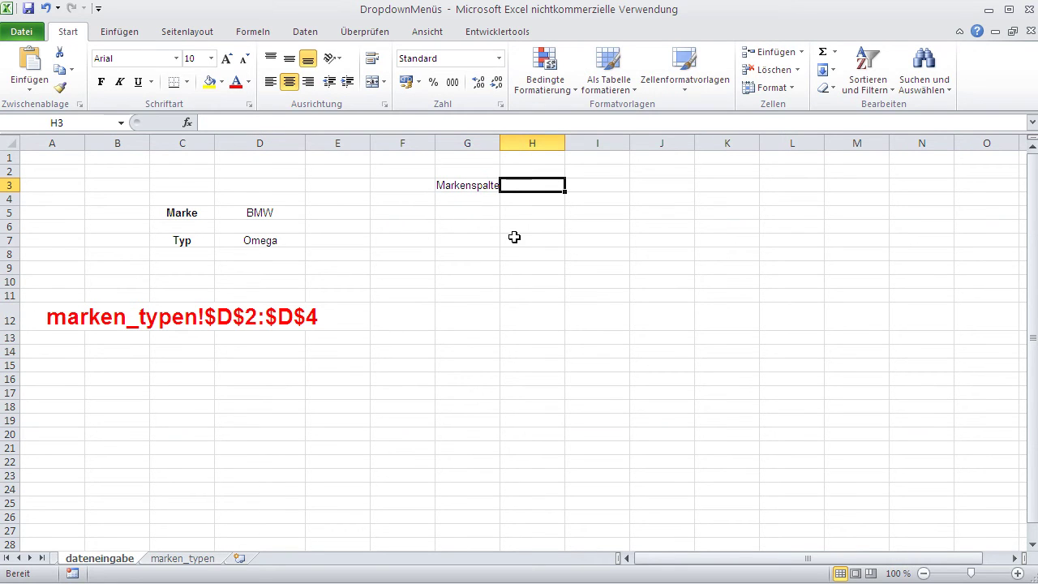
double_click(497, 146)
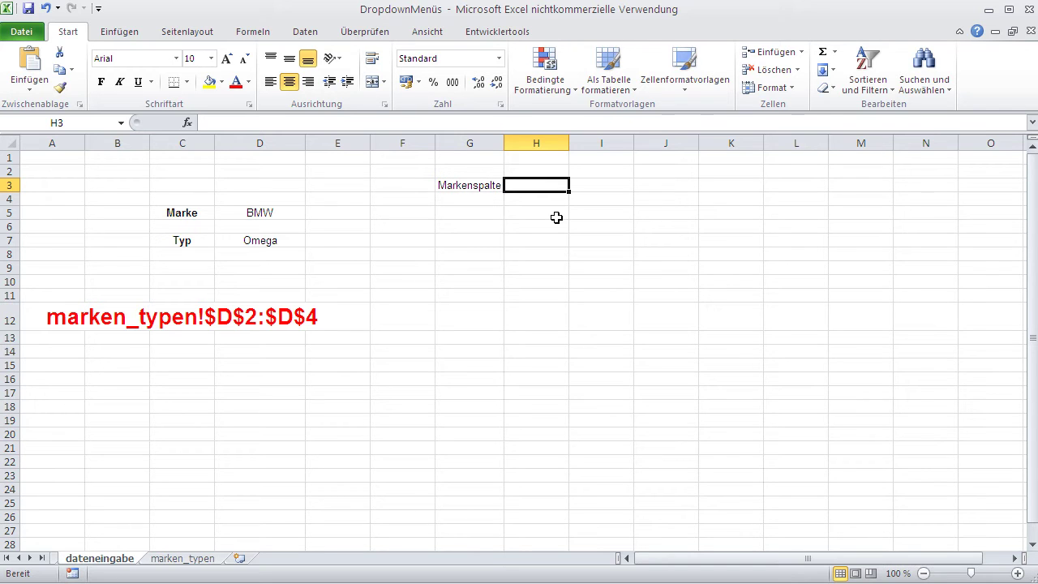
click(187, 122)
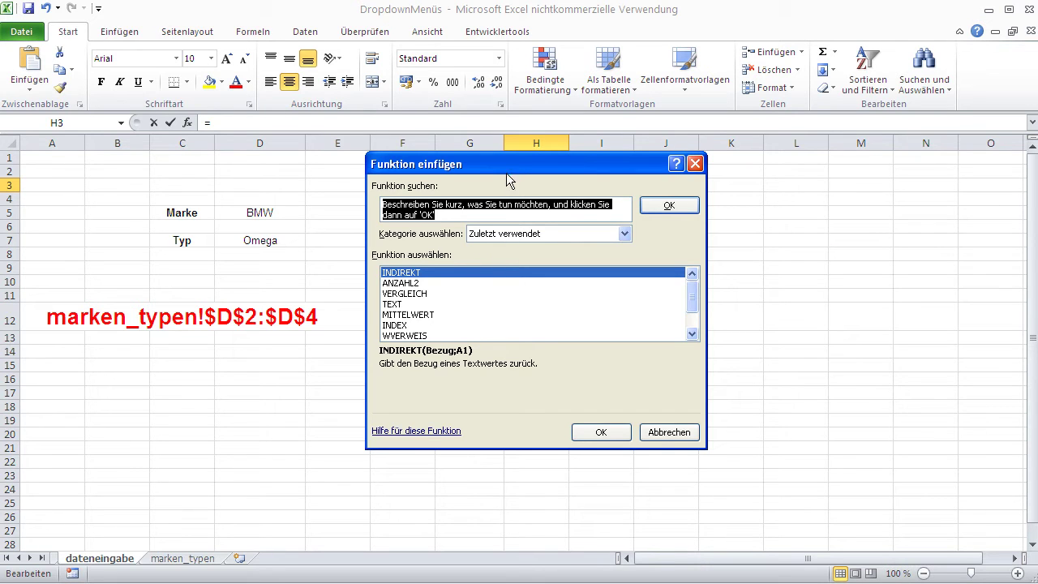
- Pick the VERGLEICH function from the Matrix category
drag(515, 167, 545, 176)
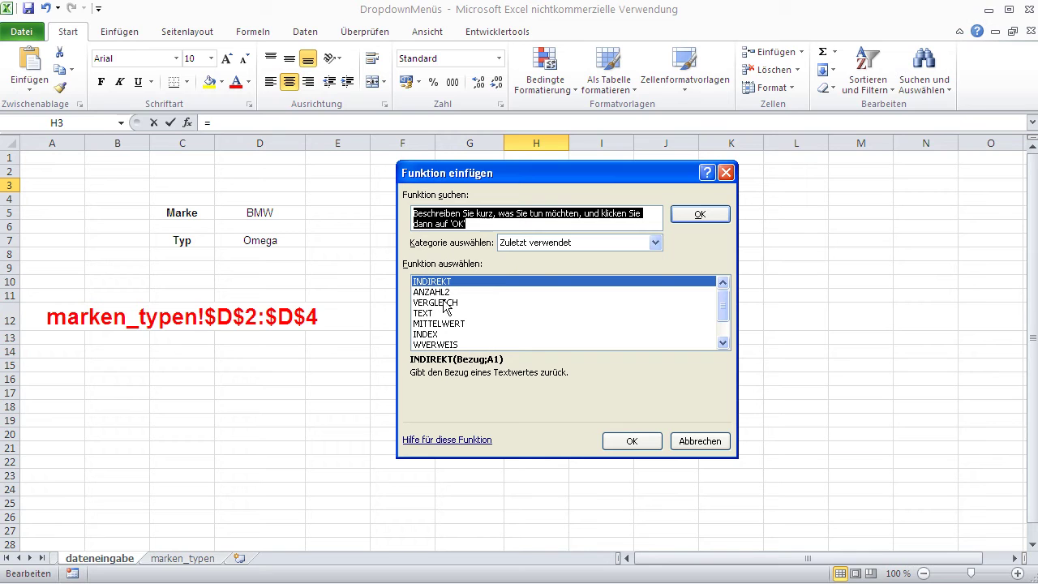
click(544, 248)
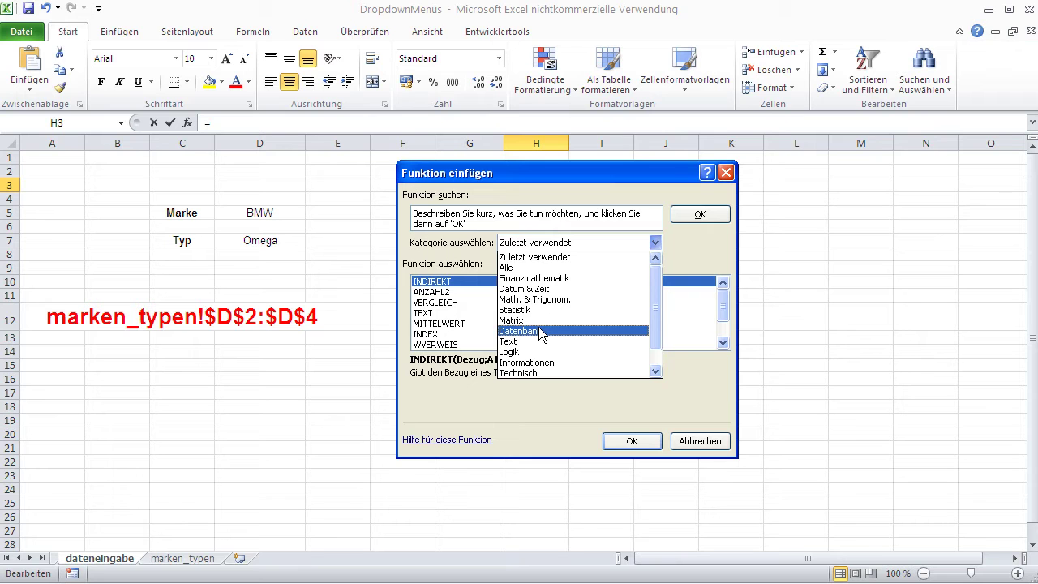
click(578, 318)
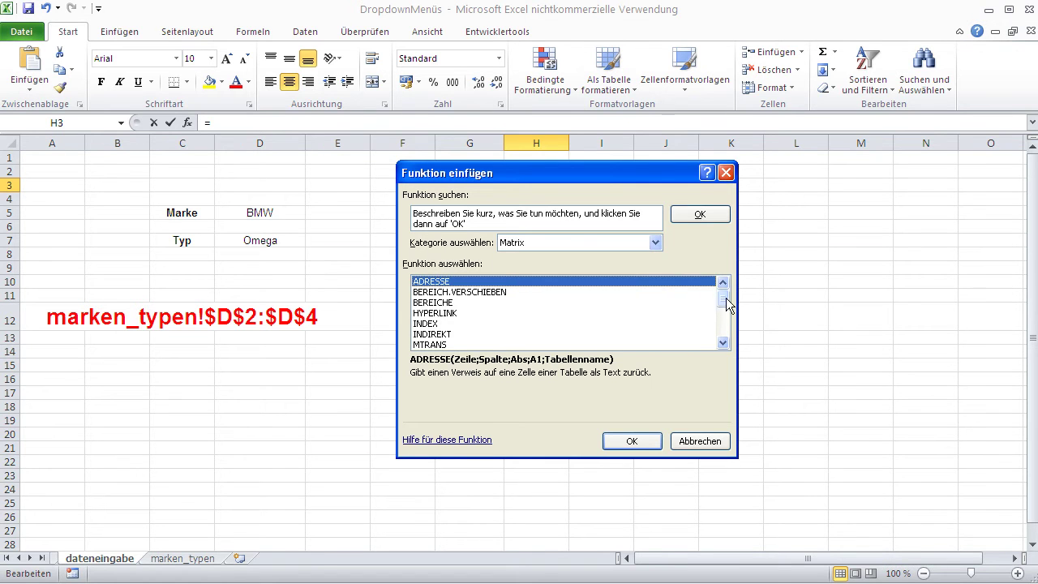
drag(722, 299, 721, 328)
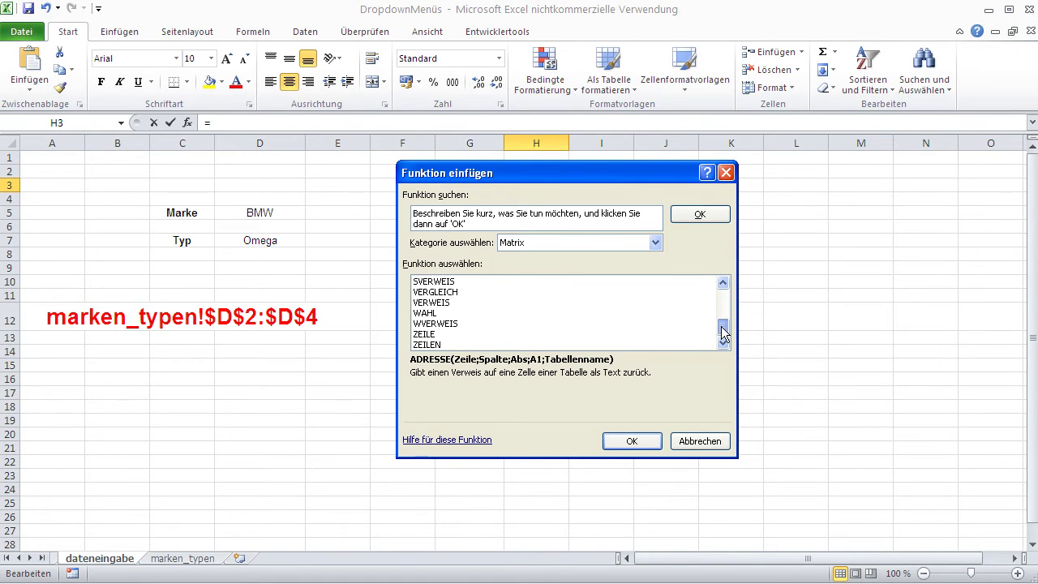
click(445, 292)
click(631, 439)
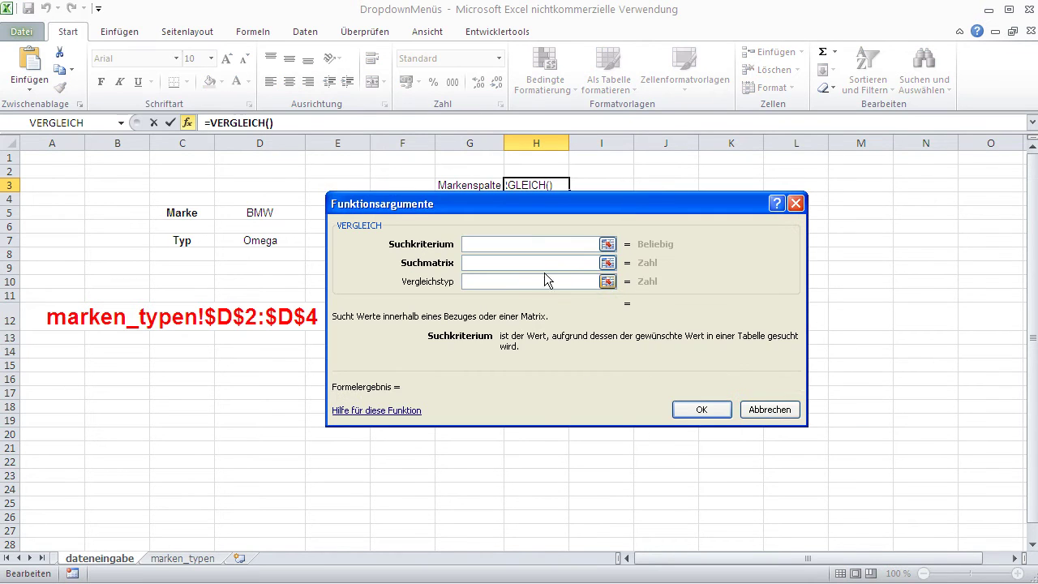
- Set VERGLEICH's arguments to D5, marken_typen!1:1 and 0, so H3 returns 2
drag(523, 203, 549, 241)
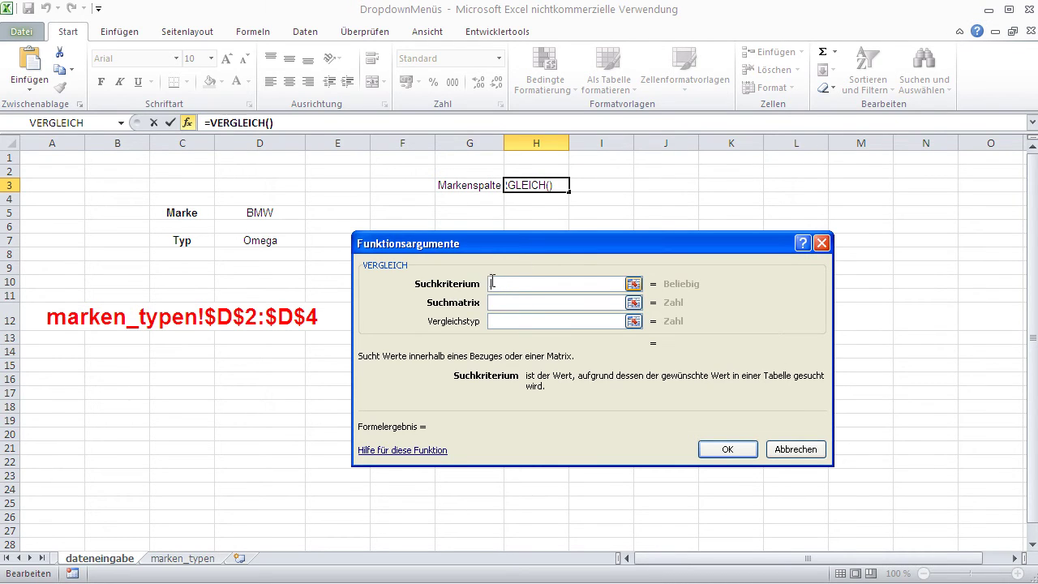
click(270, 214)
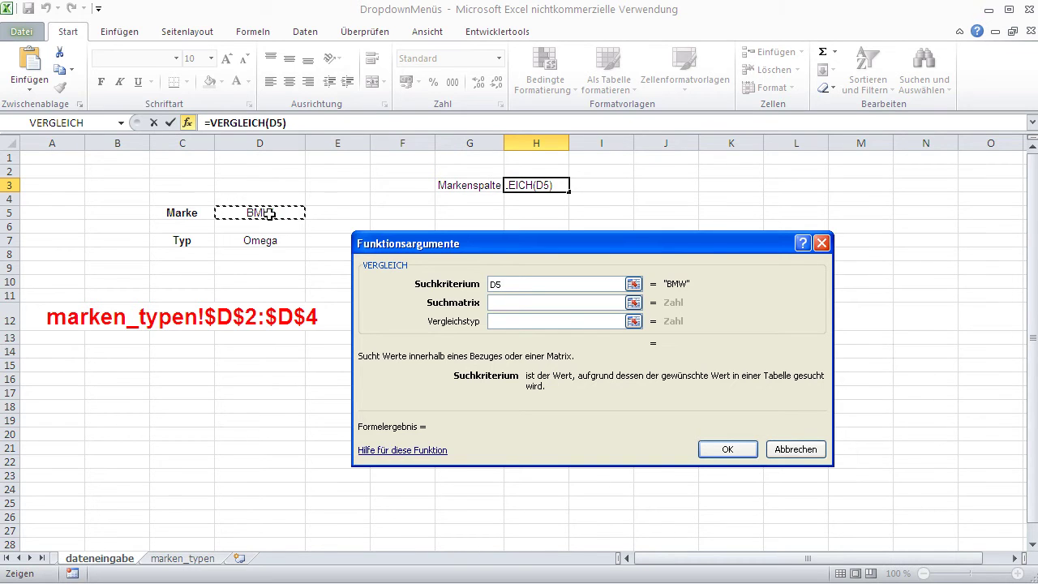
click(506, 301)
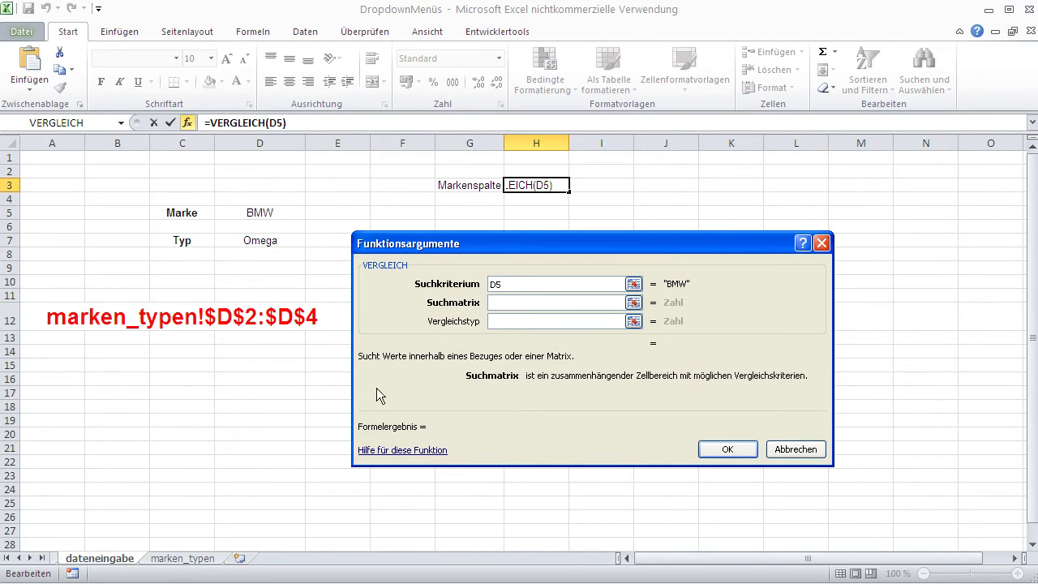
click(167, 564)
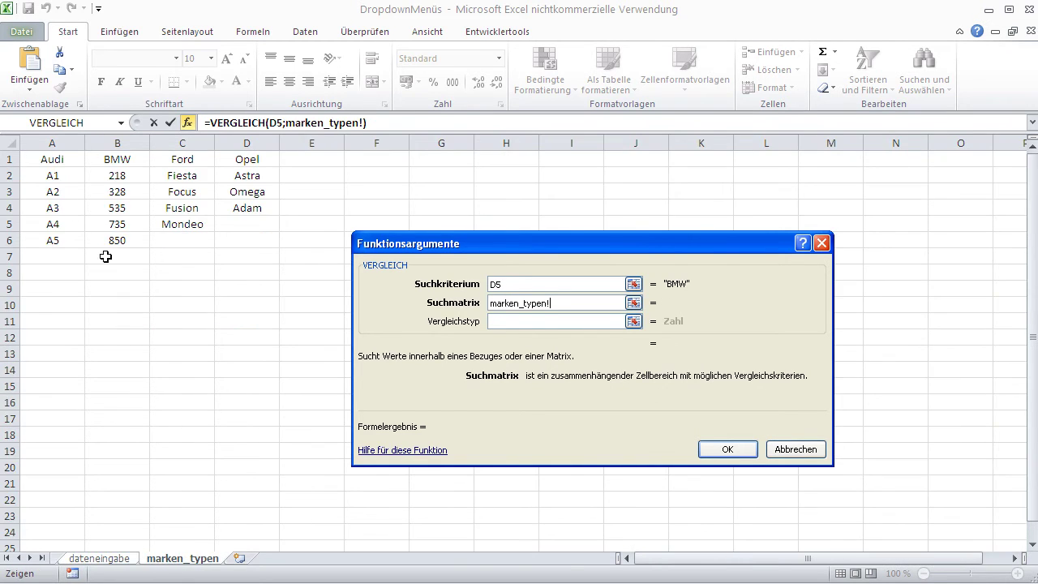
click(12, 160)
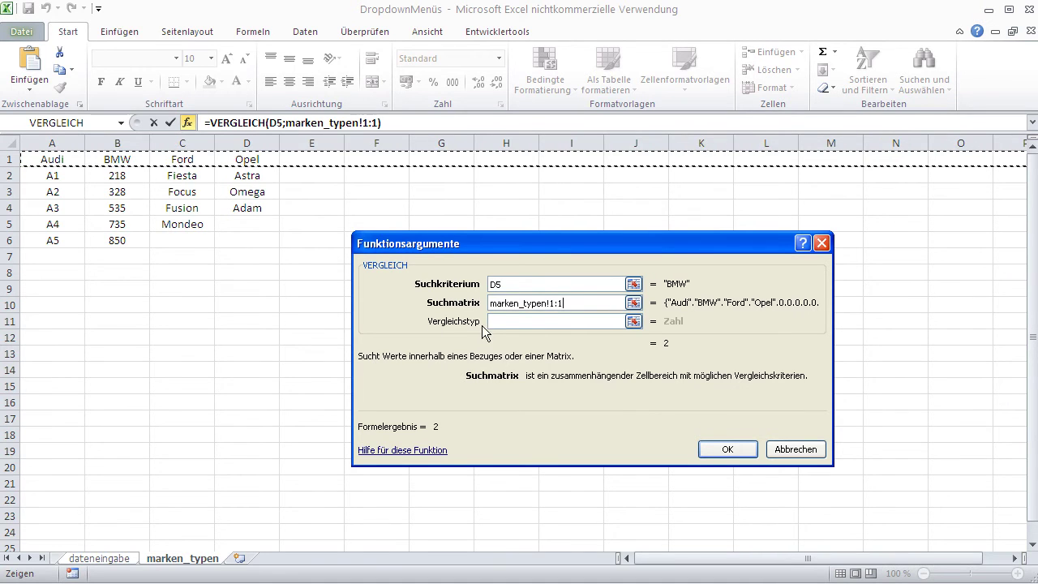
click(505, 321)
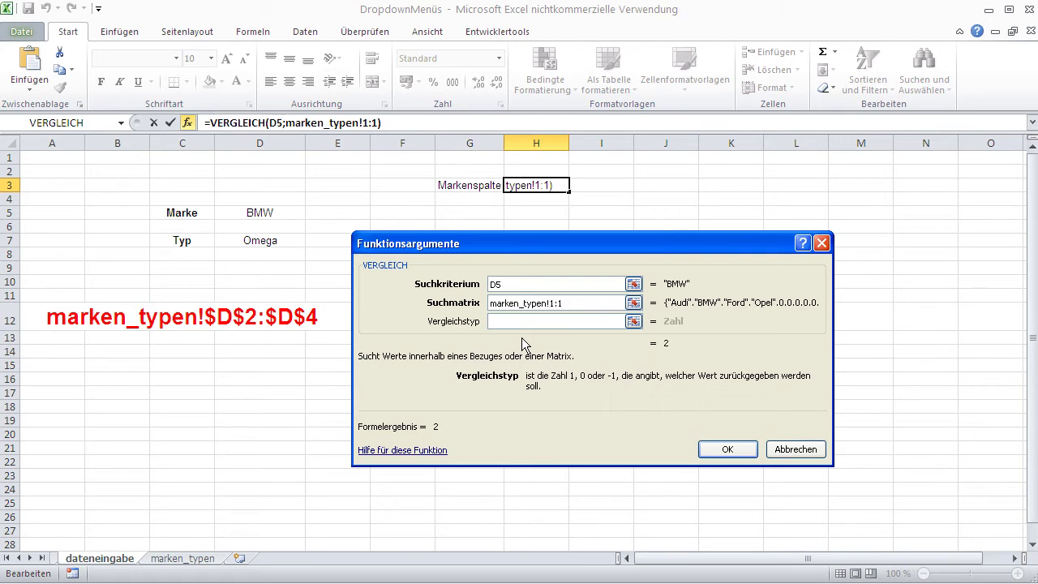
text(0)
click(723, 450)
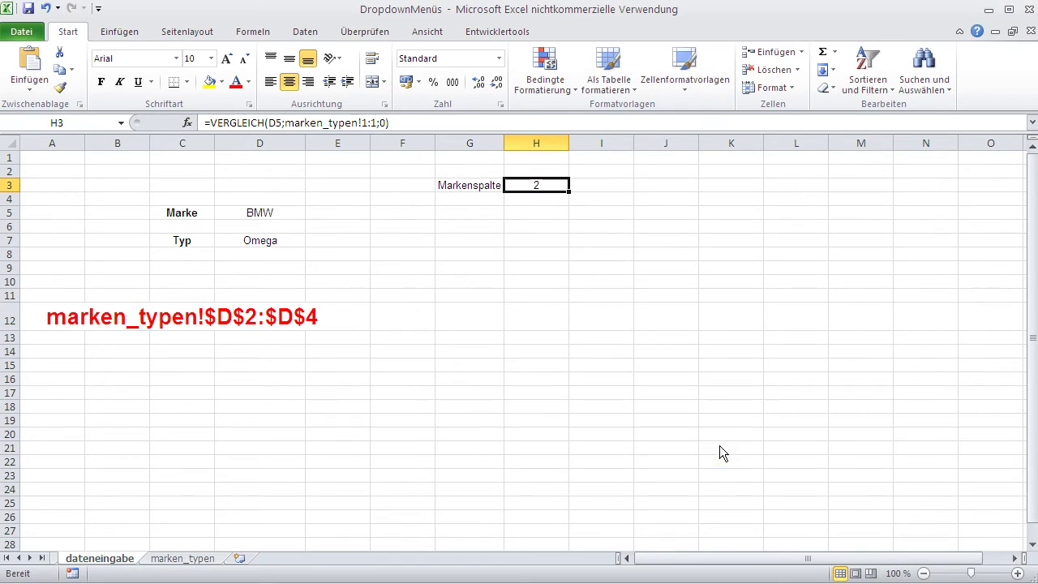
- Switch D5's brand to Audi, then Opel, so H3 shows 4, and select G5
click(264, 216)
click(312, 212)
click(304, 224)
click(312, 213)
click(284, 257)
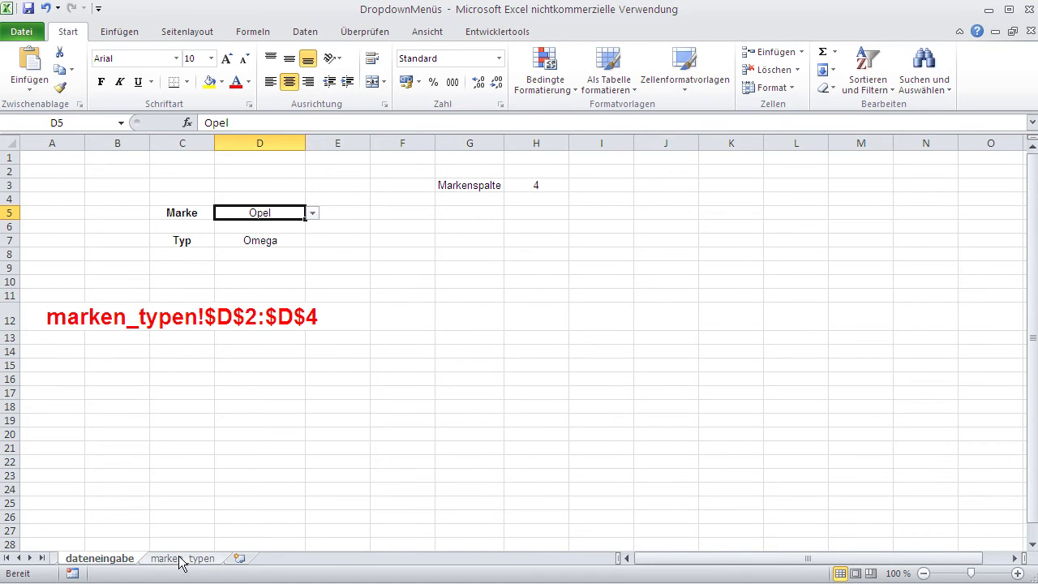
click(181, 559)
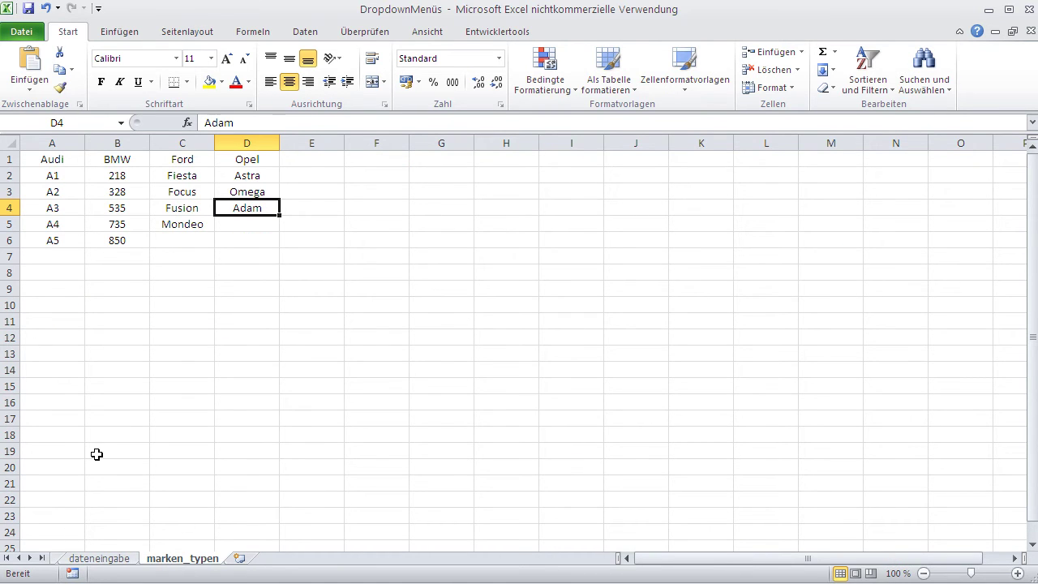
click(99, 558)
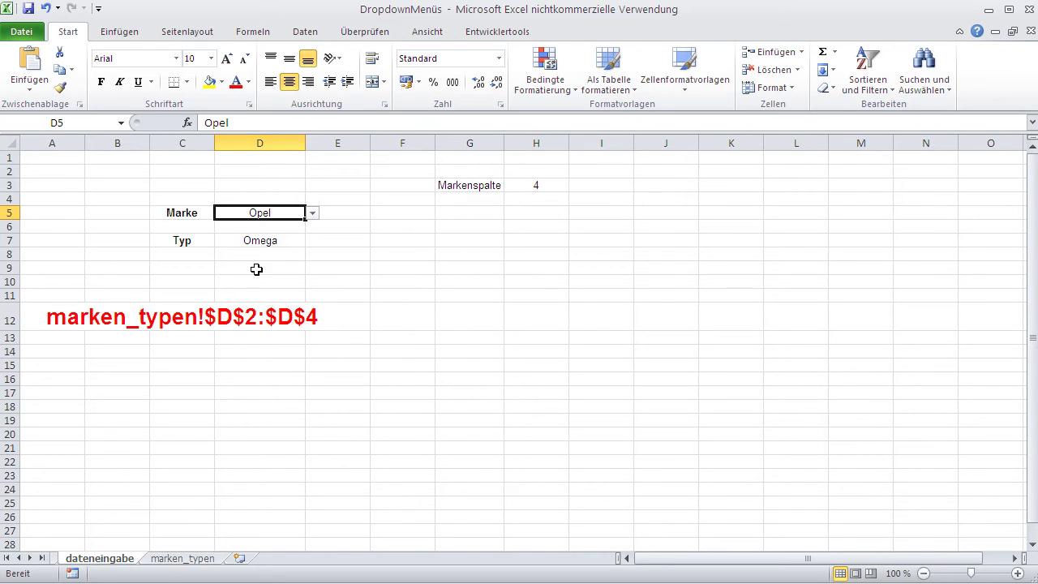
click(471, 210)
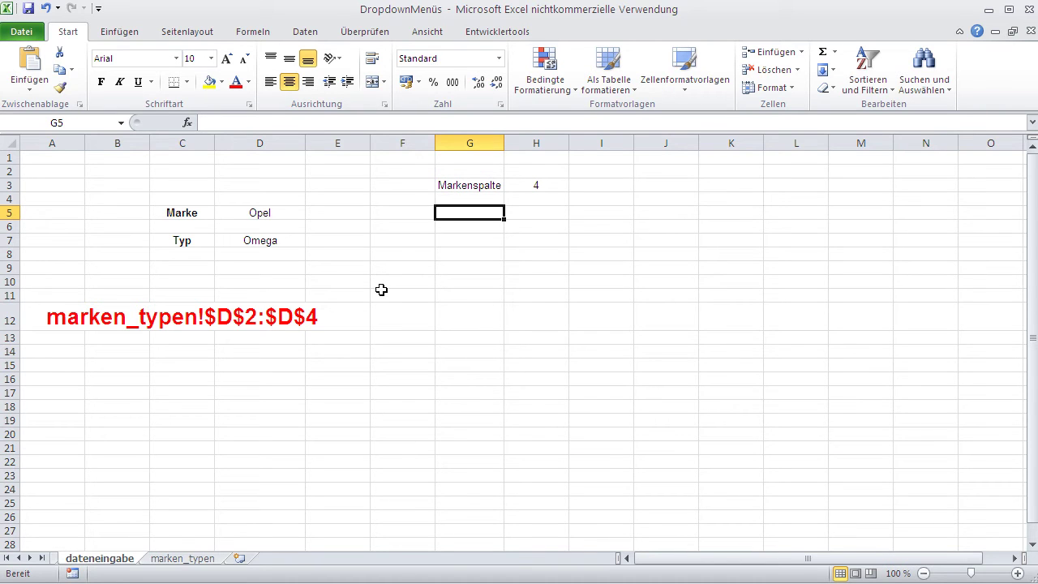
- Enter the label Zeilenanzahl in G5, then glance at the marken_typen table and return
text(Zeilenanzahl)
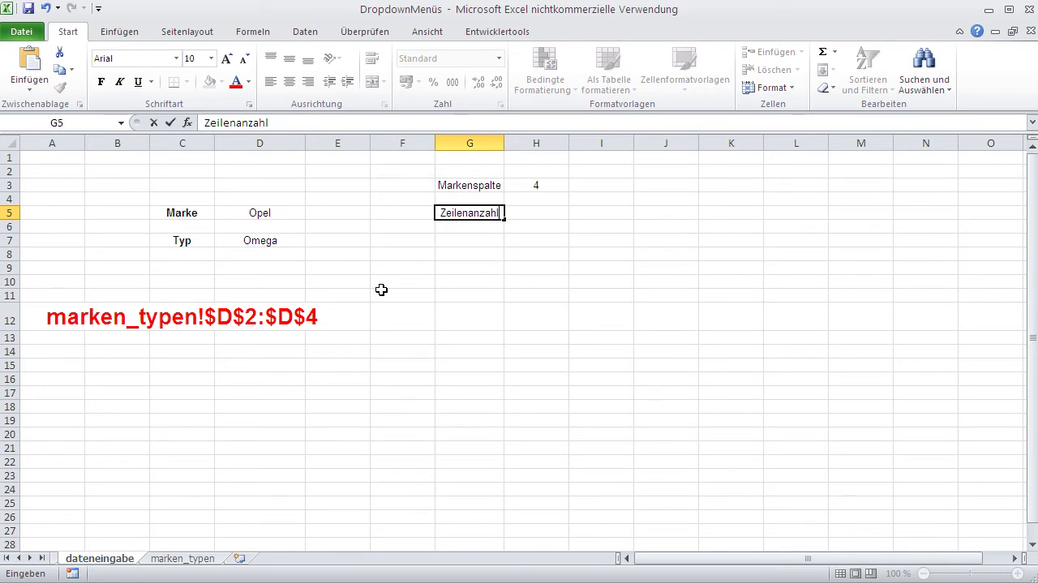
key(Tab)
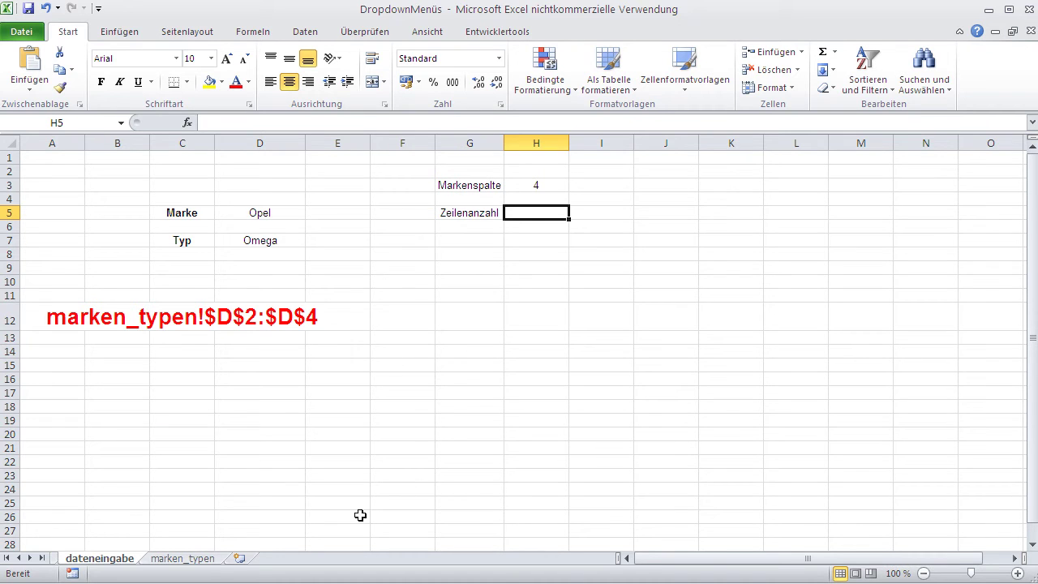
click(203, 559)
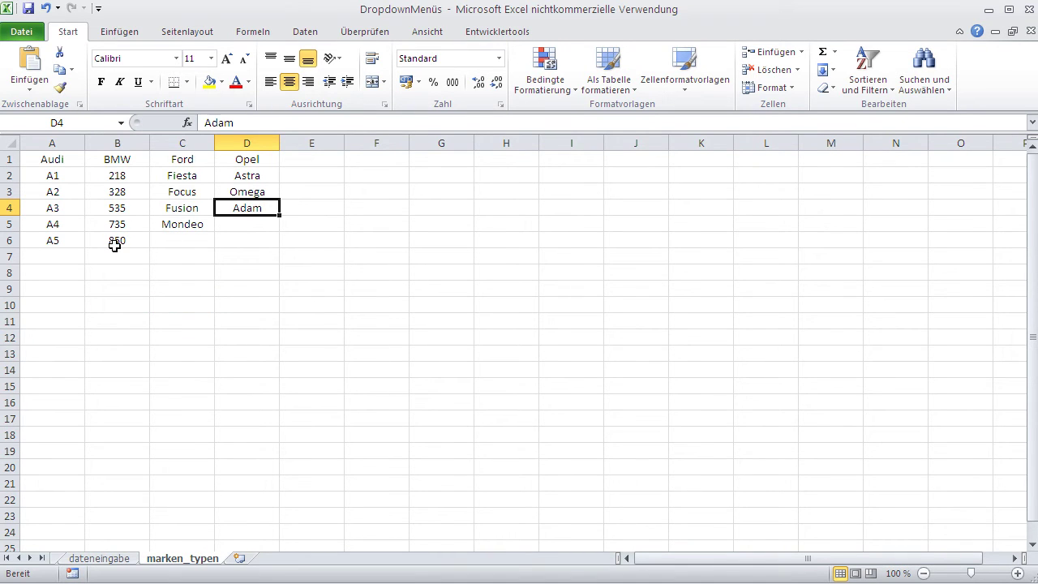
click(111, 561)
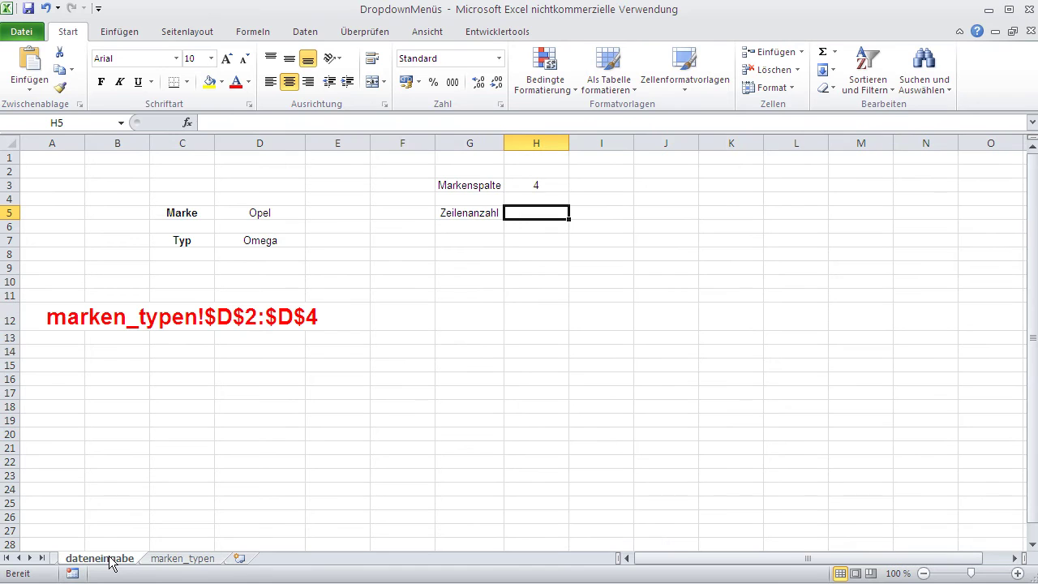
- Insert =ANZAHL2(marken_typen!D:D) into H5 through the function dialog, returning 4
click(188, 123)
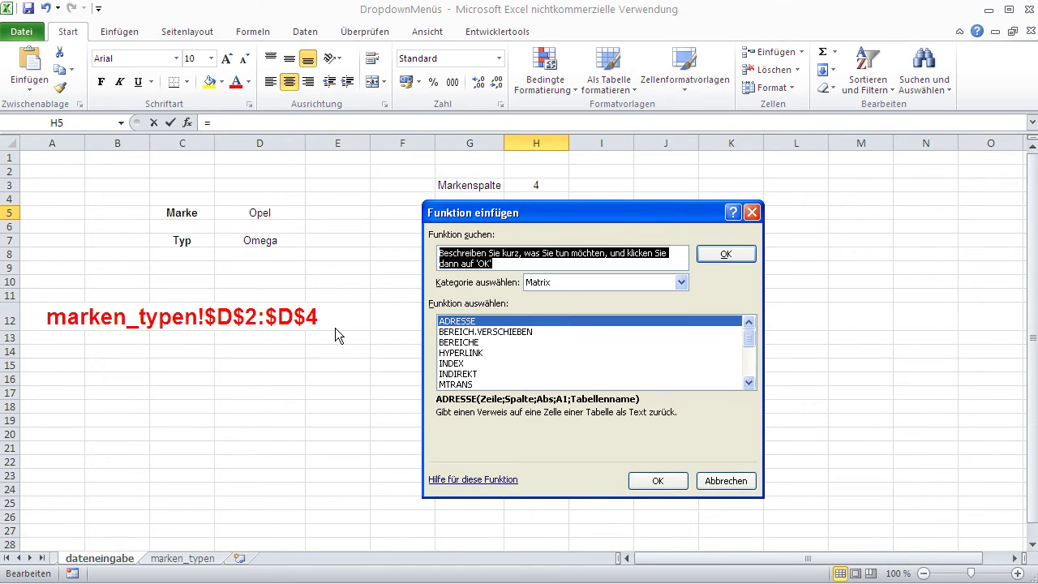
click(563, 281)
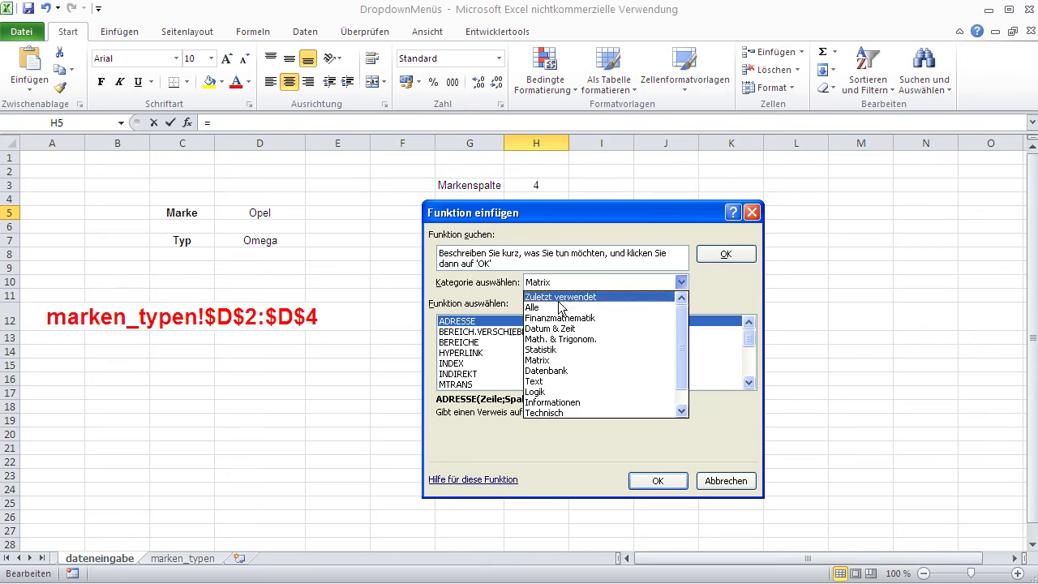
click(552, 308)
click(748, 382)
click(748, 381)
click(749, 382)
click(460, 373)
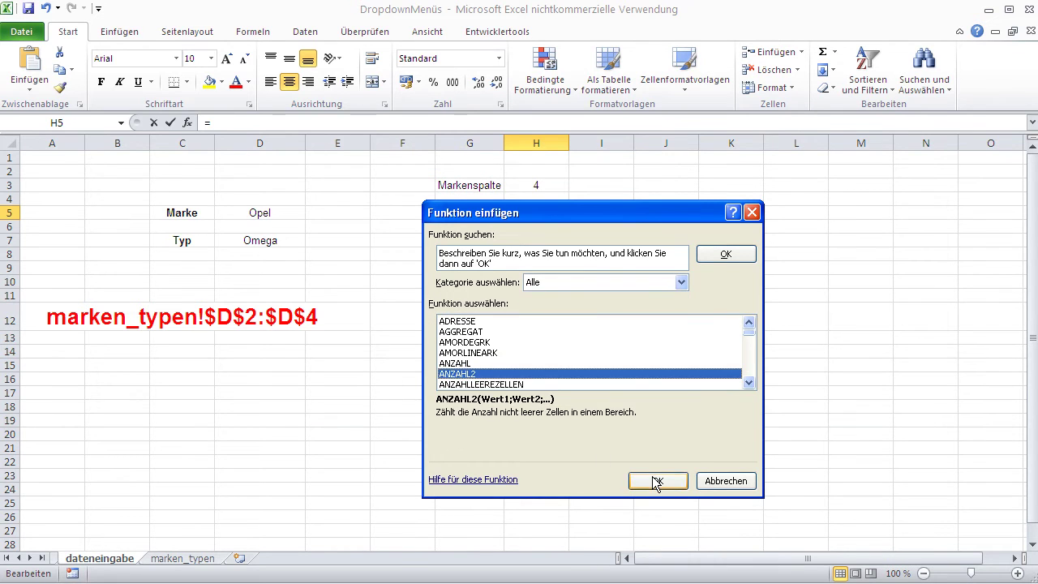
click(656, 480)
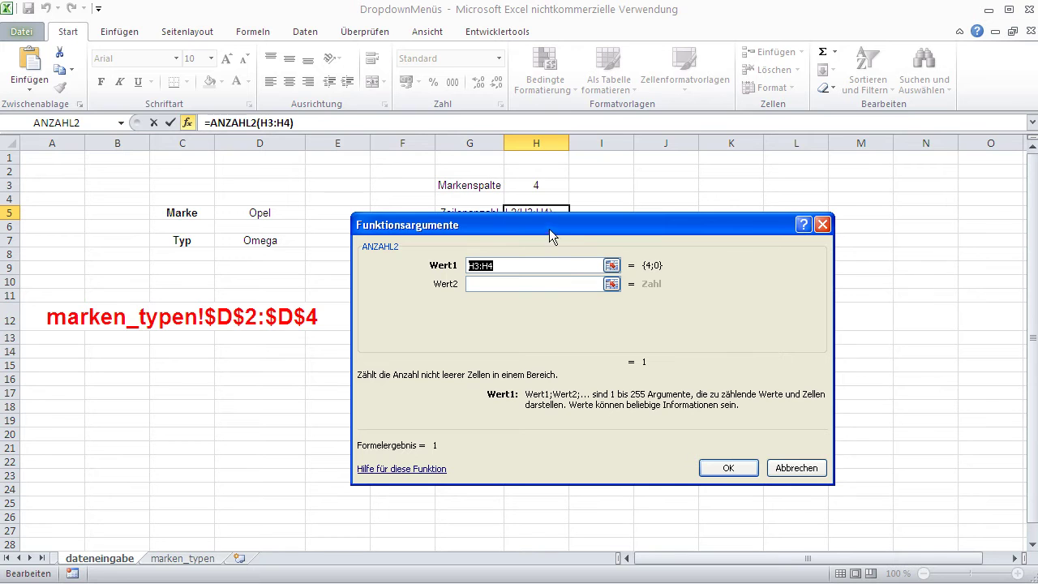
click(196, 559)
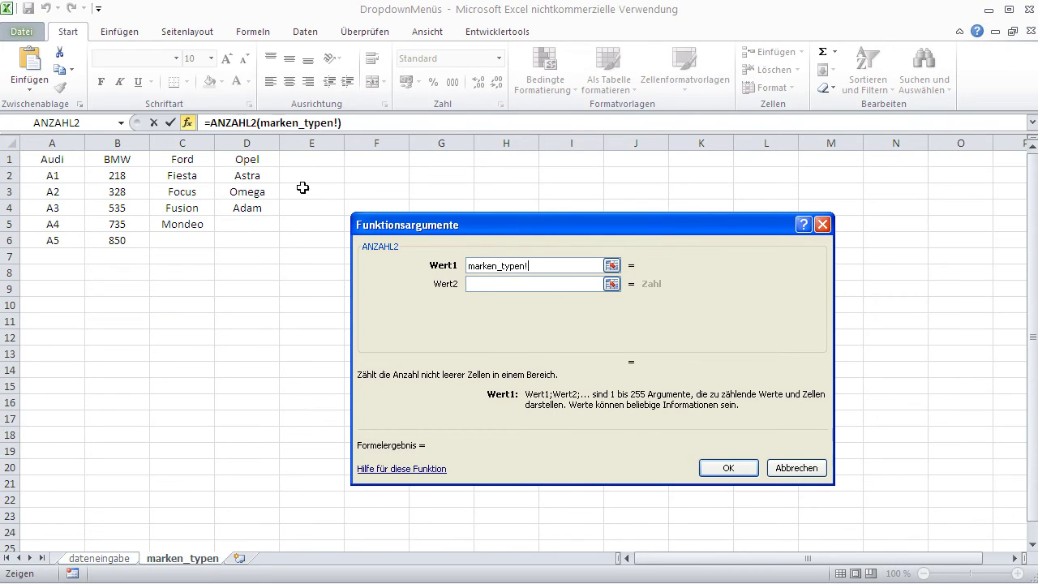
click(238, 142)
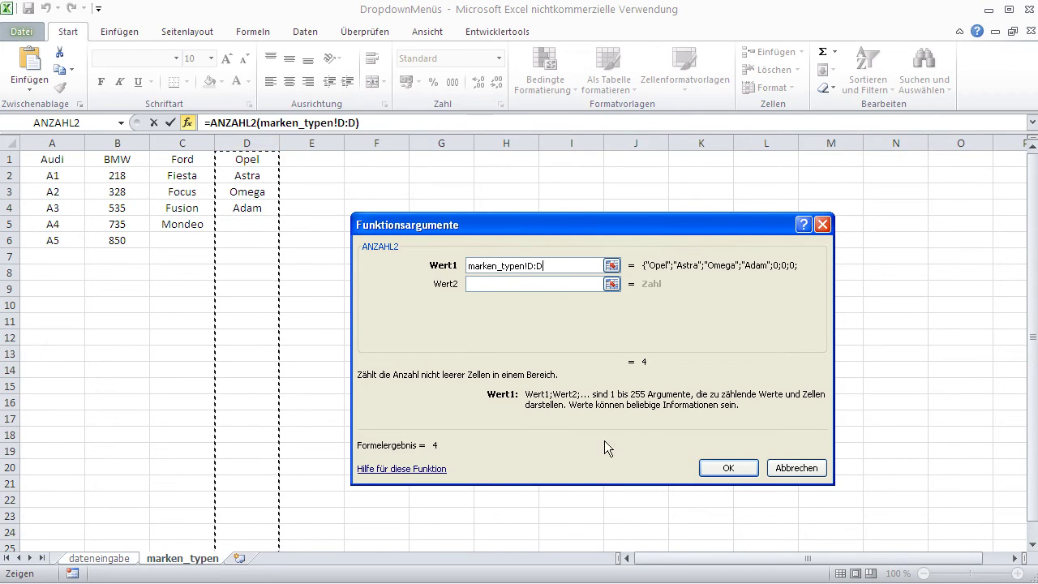
click(719, 463)
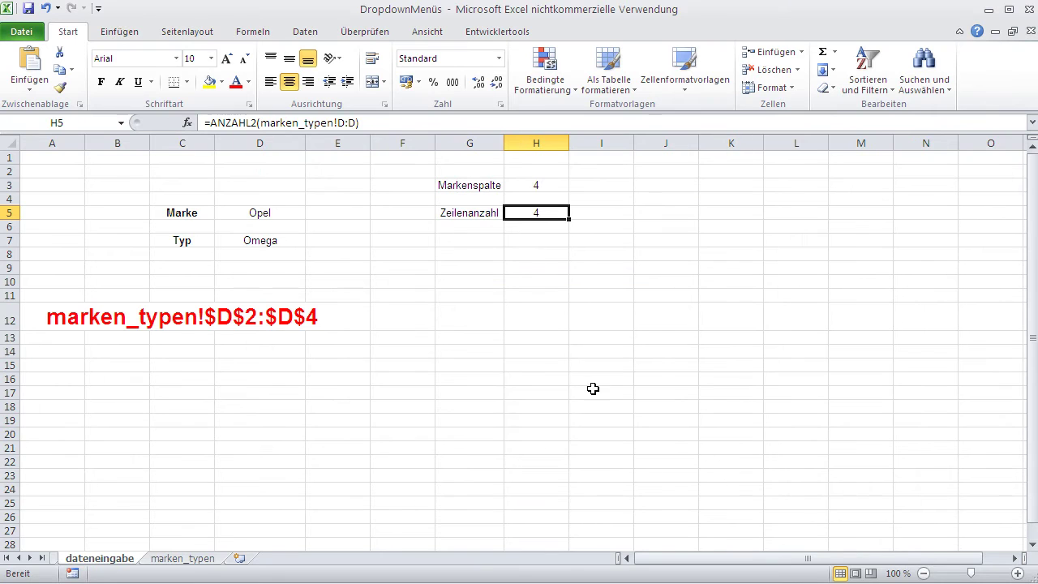
- Copy the H5 formula text and paste it into C18 as ANZAHL2(marken_typen!D:D)
drag(373, 123, 211, 123)
key(ctrl+c)
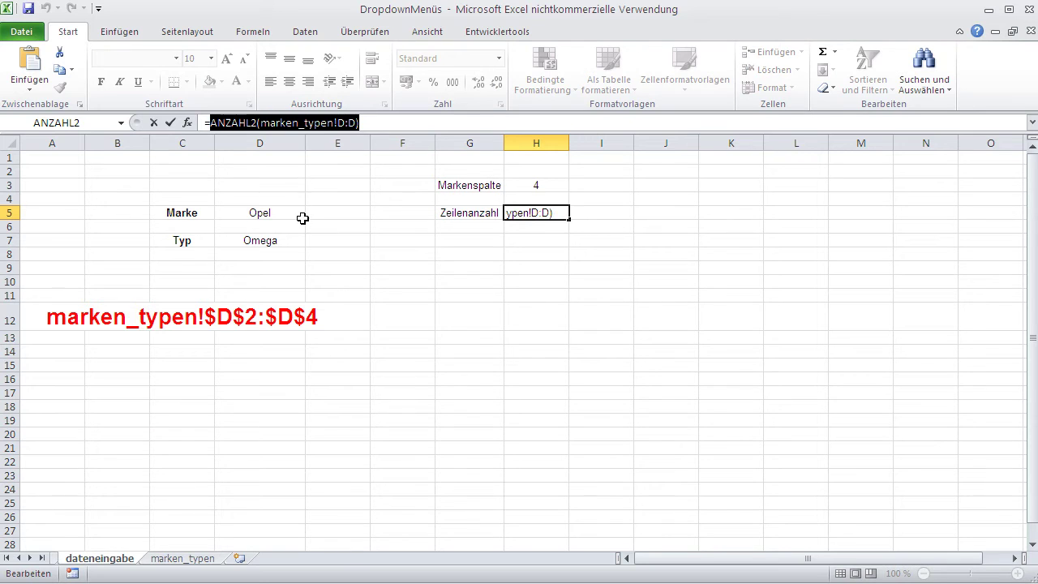
key(Return)
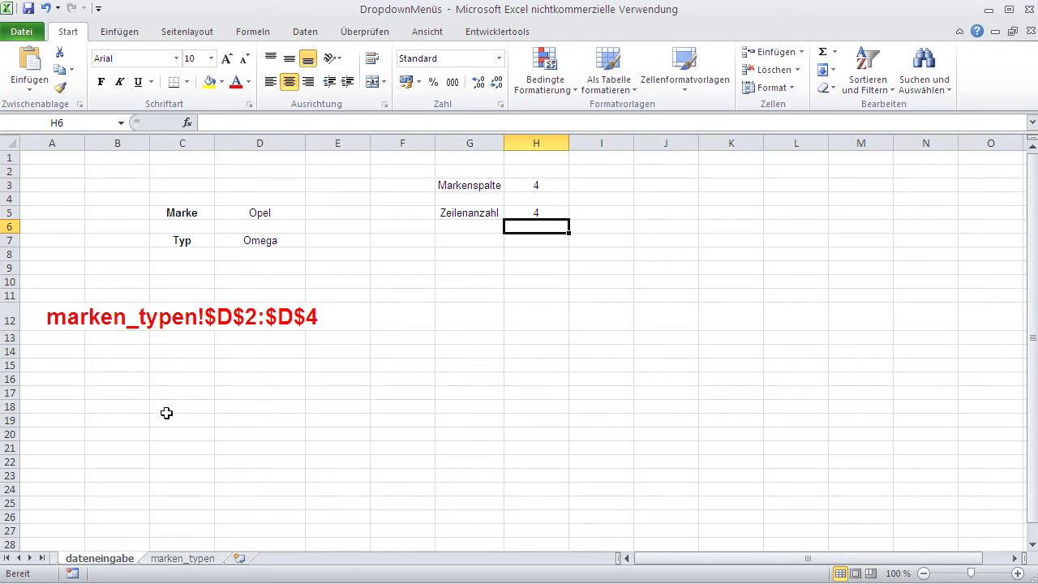
click(165, 411)
click(214, 122)
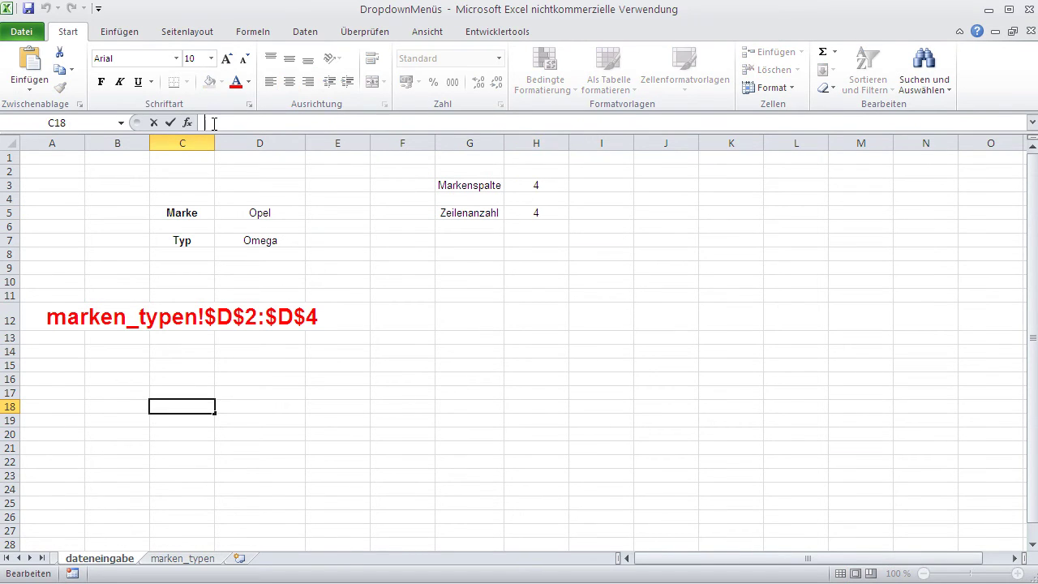
key(ctrl+v)
key(Return)
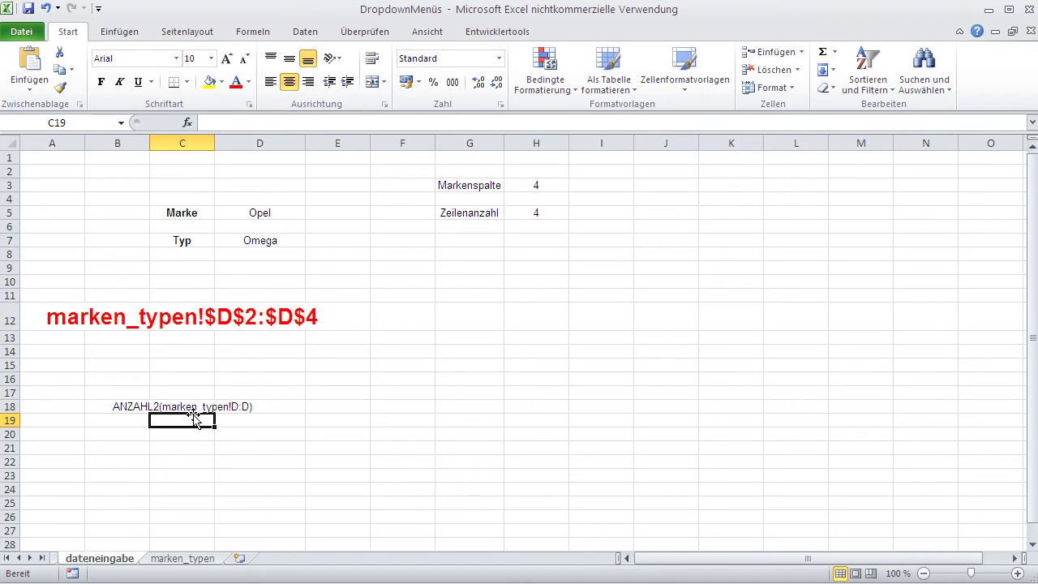
- Format the C18 note bold, red and at font size 20
click(186, 406)
click(102, 82)
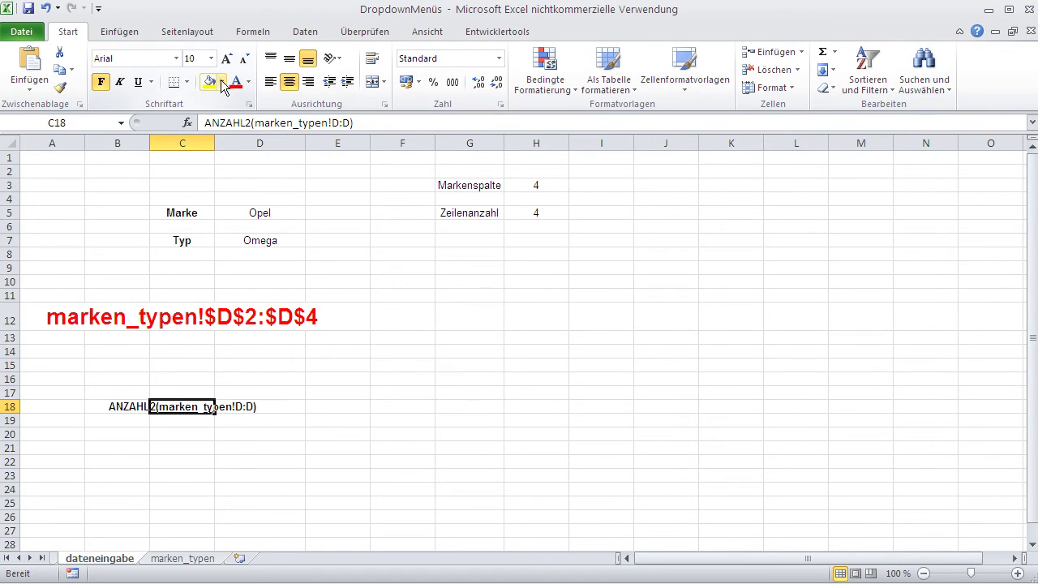
click(234, 82)
click(210, 58)
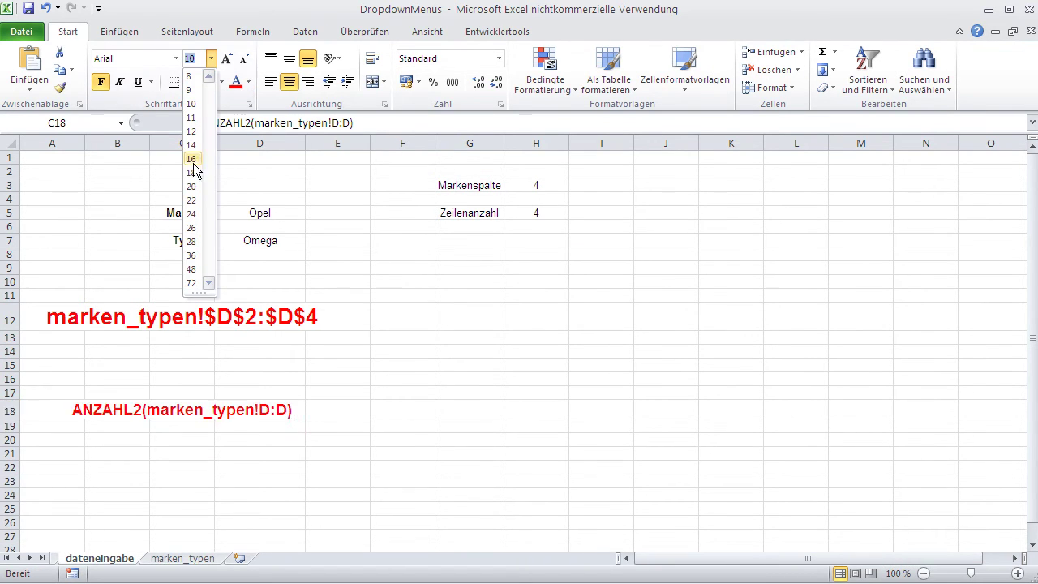
click(195, 186)
click(354, 307)
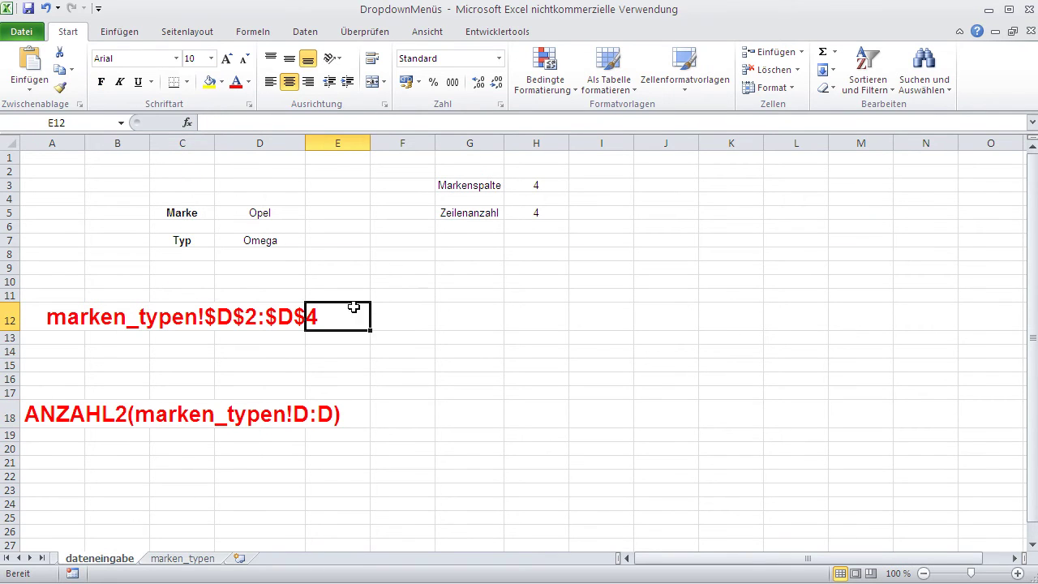
click(177, 415)
click(256, 478)
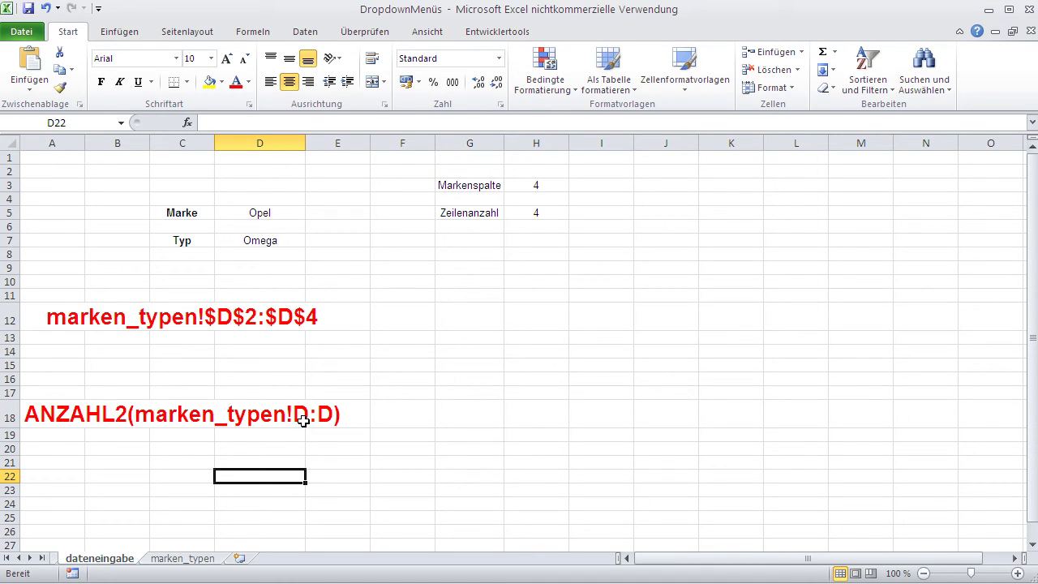
- Choose BMW as the Marke in D5
click(255, 213)
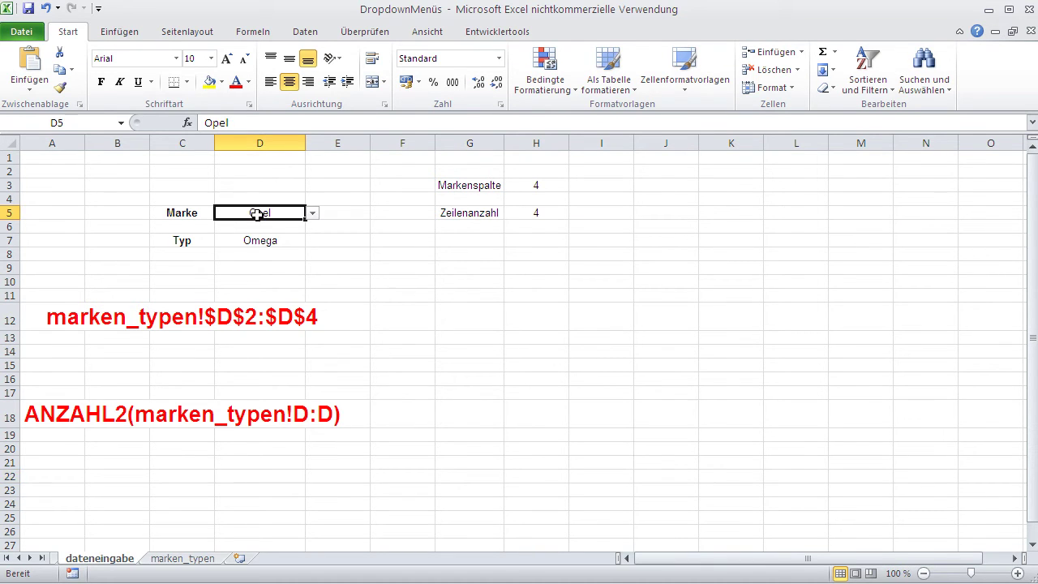
click(312, 213)
click(291, 236)
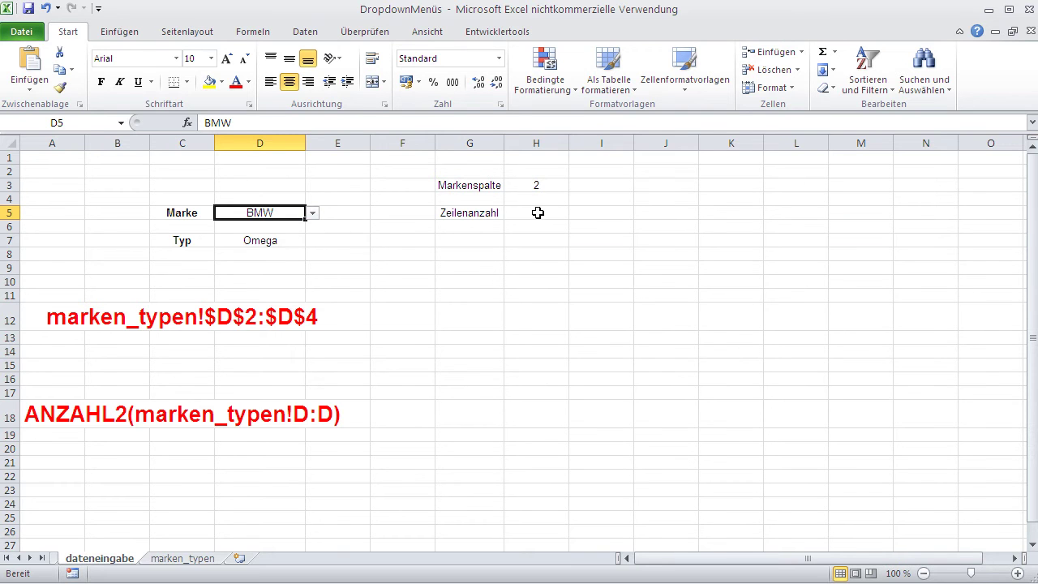
click(213, 558)
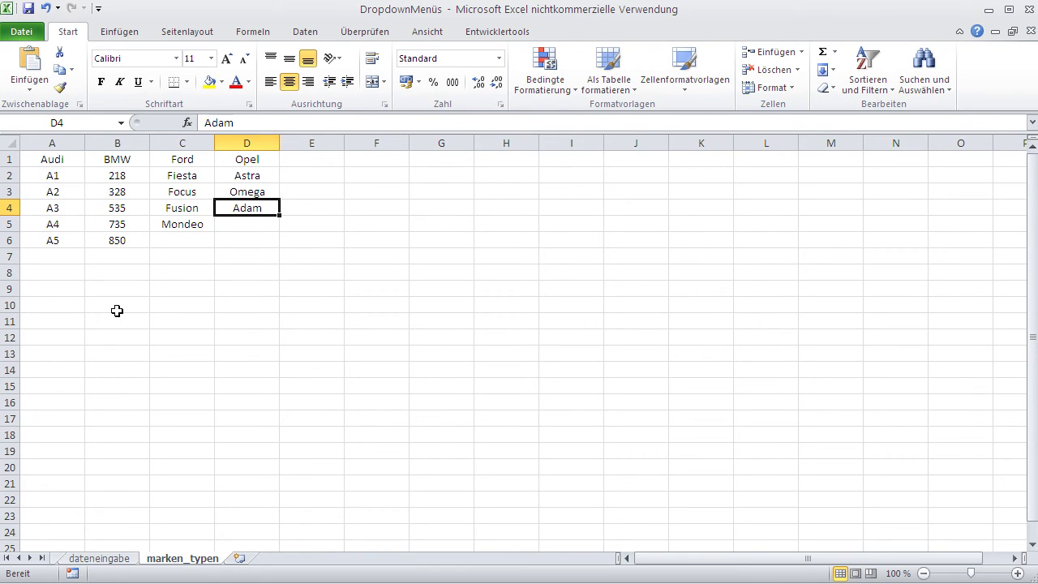
click(124, 559)
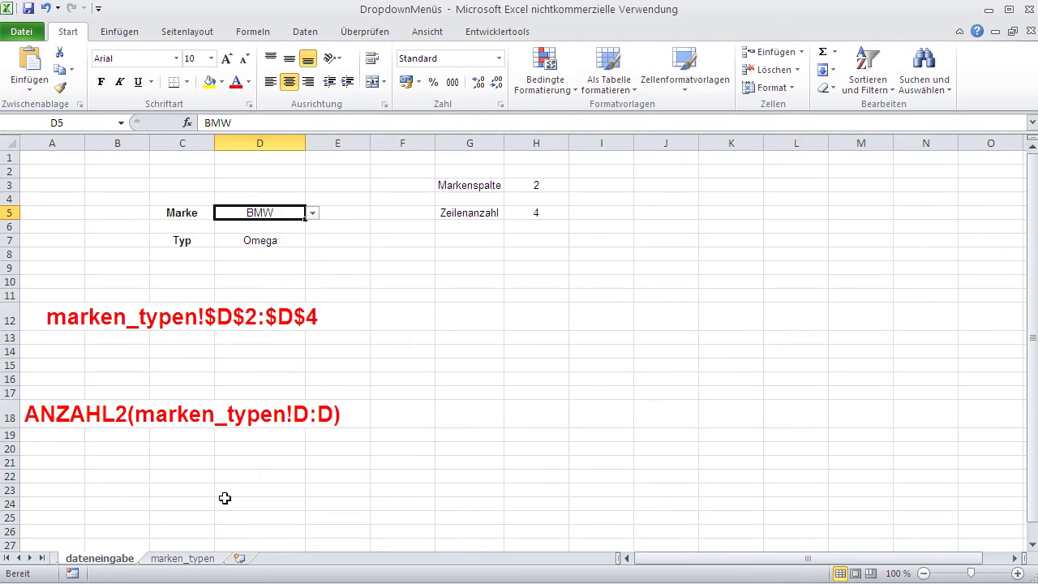
click(313, 212)
click(294, 258)
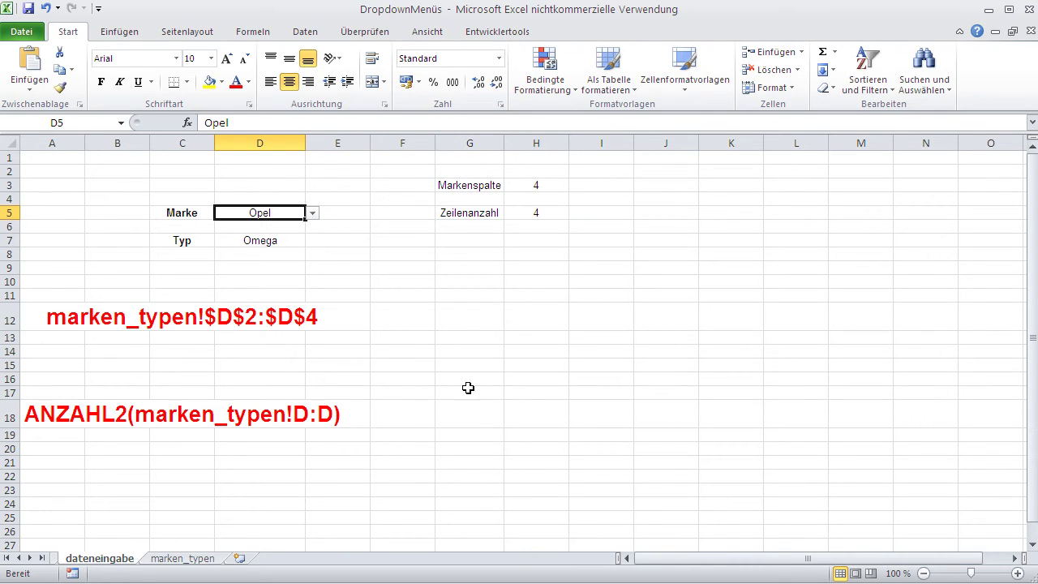
click(519, 394)
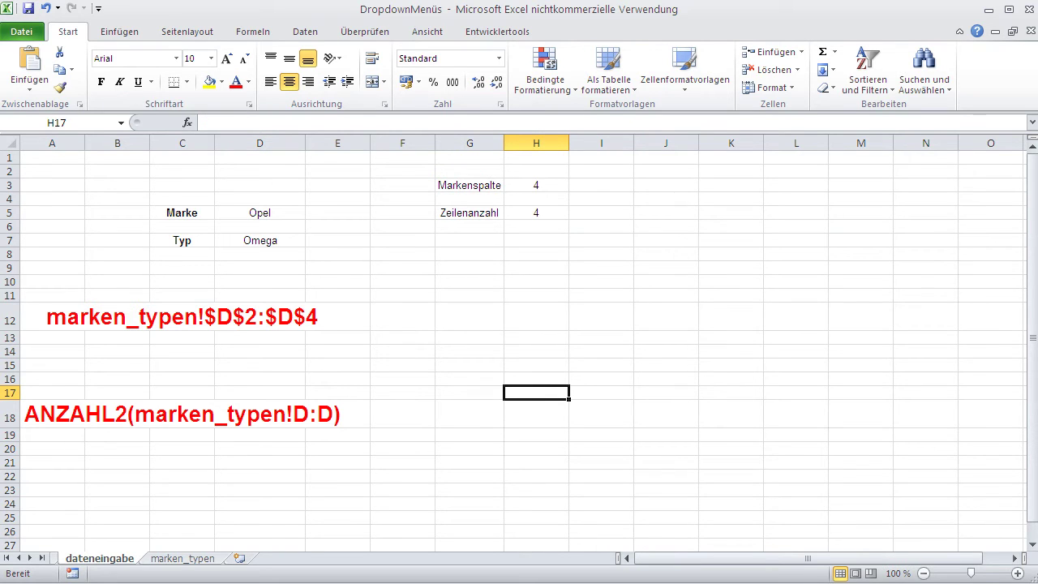
- Enter the sample addresses B2, E19 and G37 into H17, H18 and H19
text(B2)
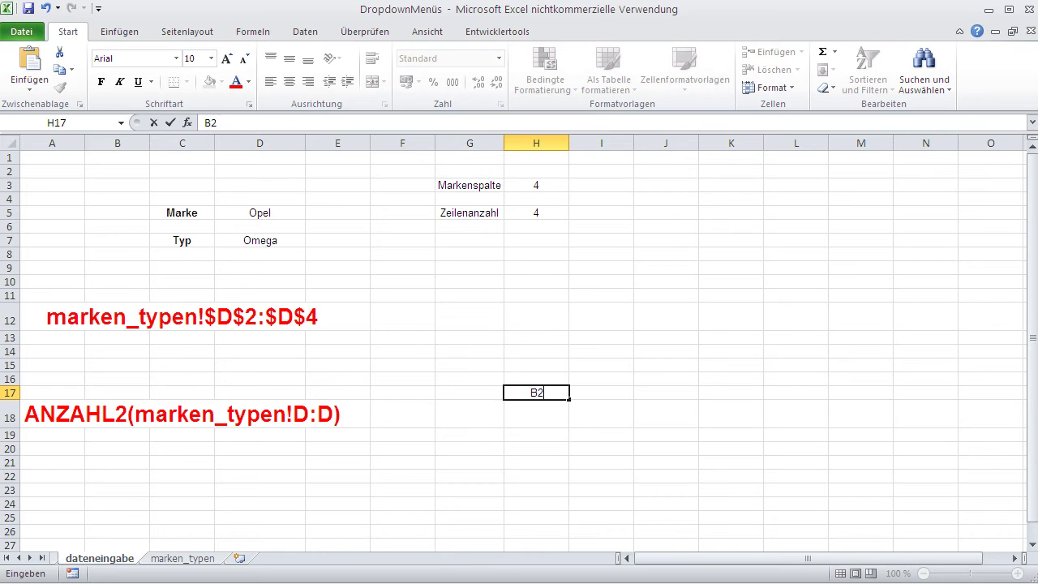
key(Return)
text(E)
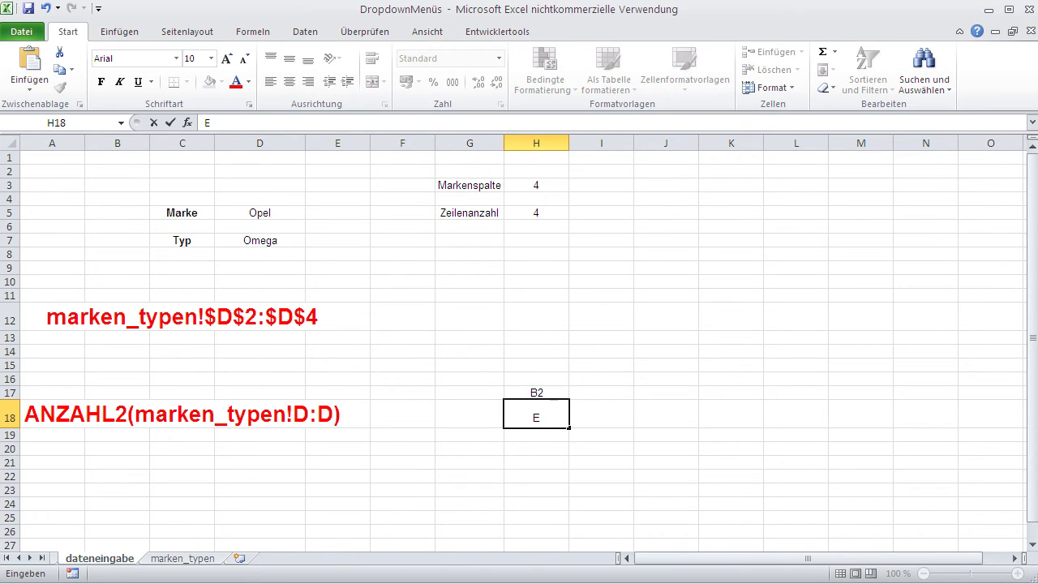
text(19)
key(Return)
text(G37)
key(Return)
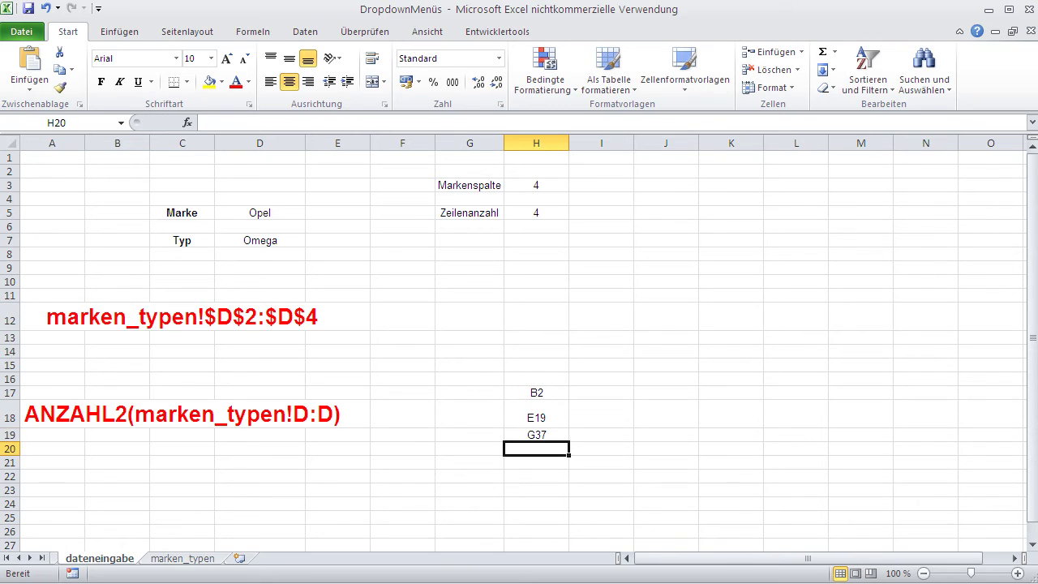
- Point out cells B2 and E19 on the sheet as examples
click(532, 397)
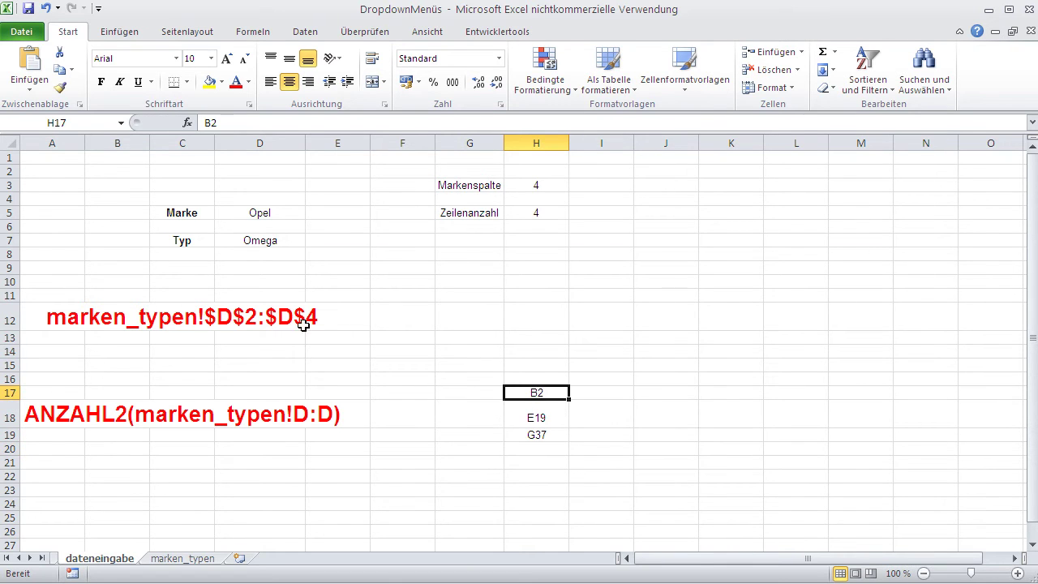
click(102, 175)
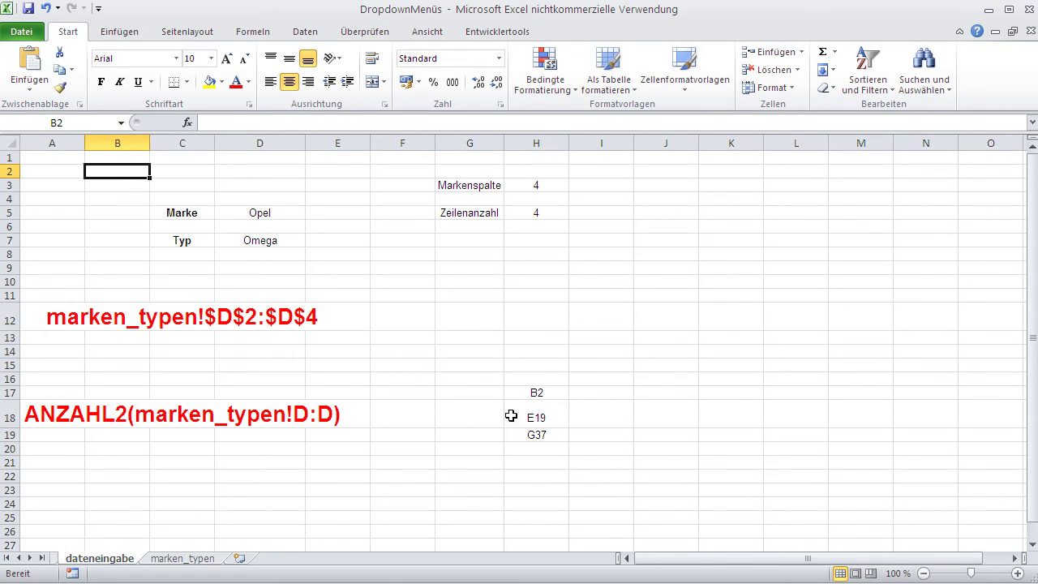
click(345, 438)
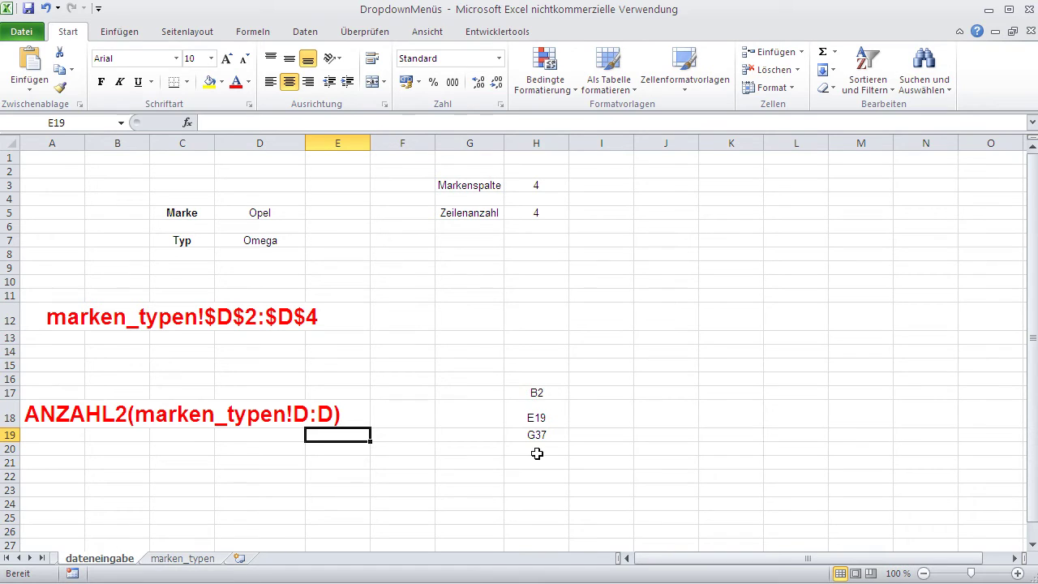
click(598, 394)
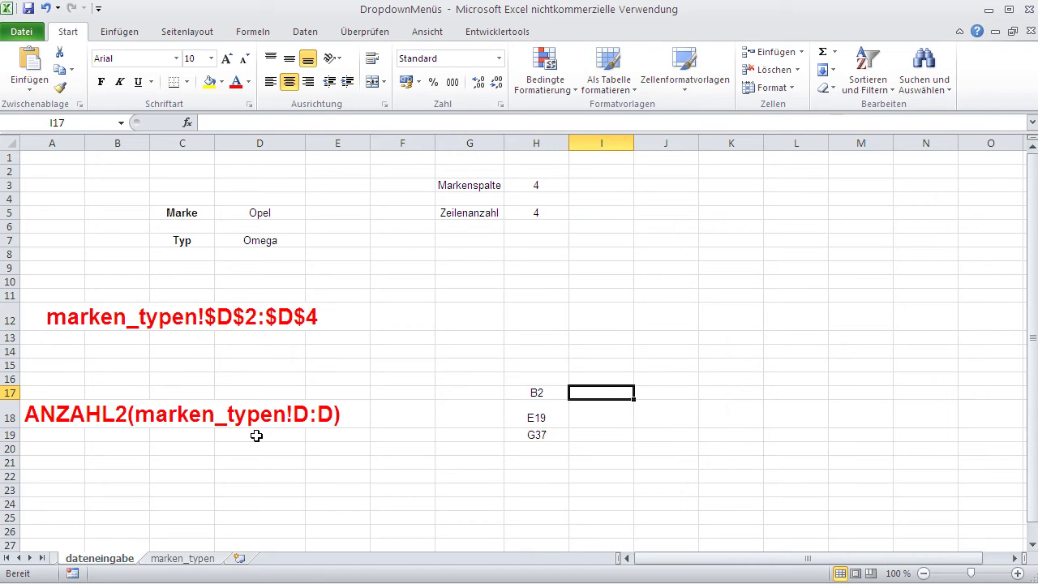
- Enter Z2S2, Z19S5 and Z37S7 into I17 to I19 beside the A1-style addresses
text(Z)
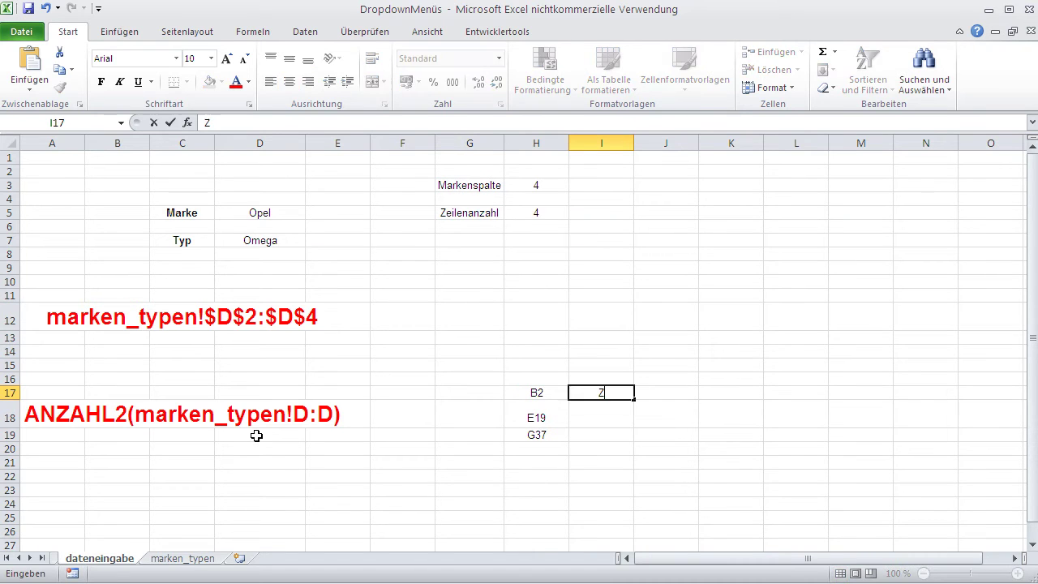
text(2S2)
key(Return)
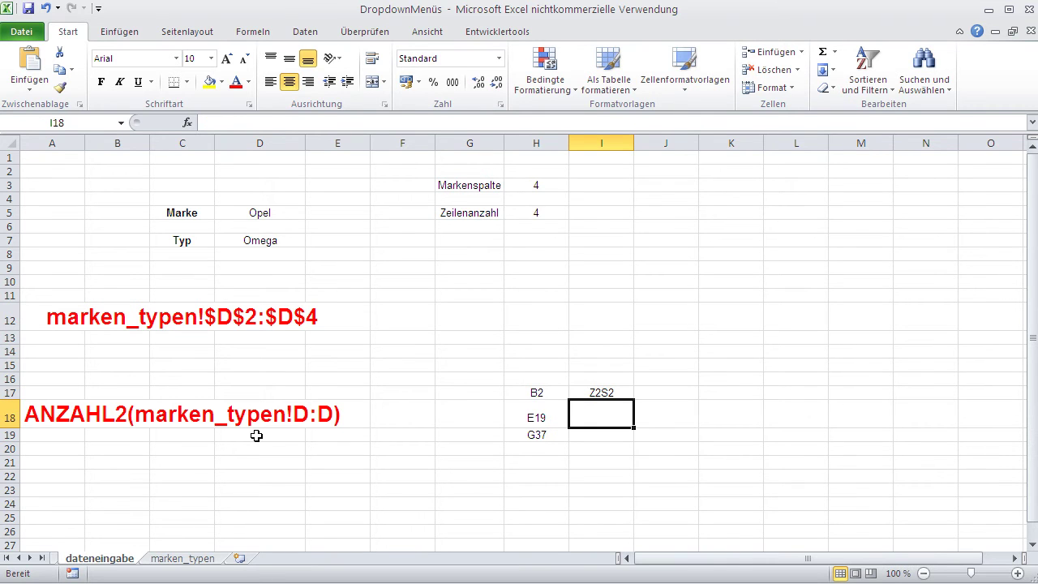
text(Z19)
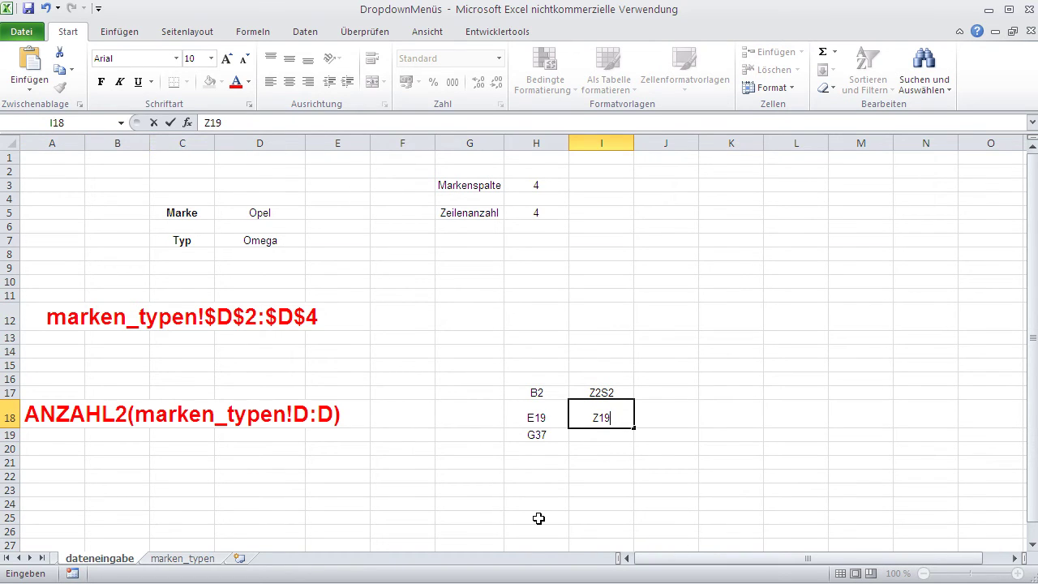
text(S5)
key(Return)
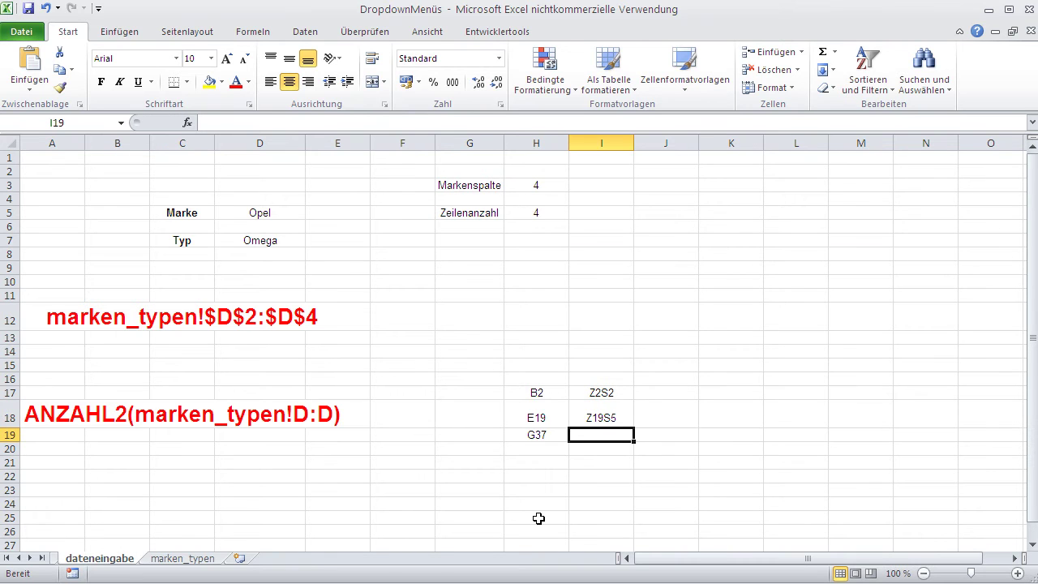
text(Z37)
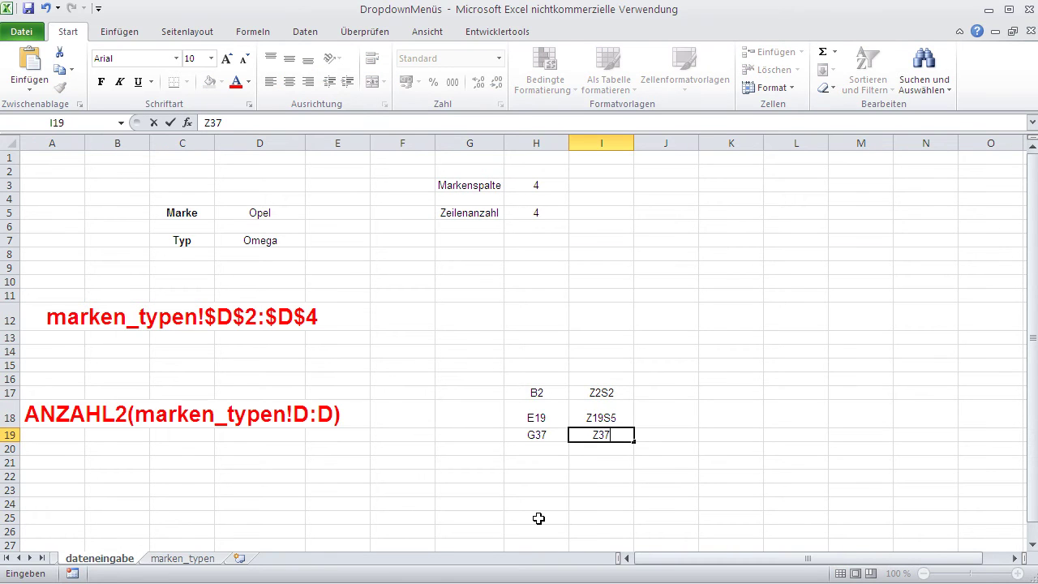
text(S)
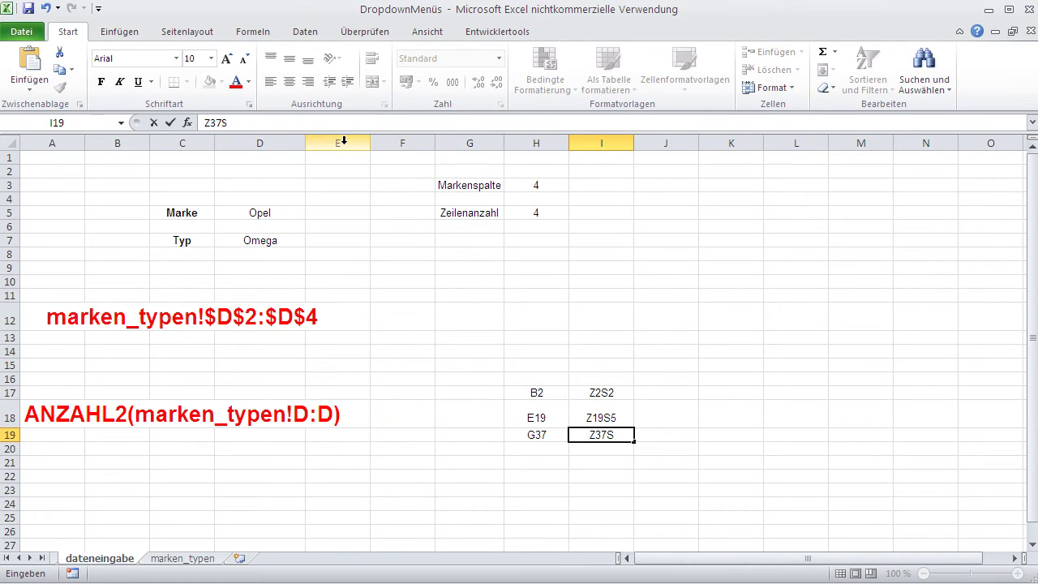
text(7)
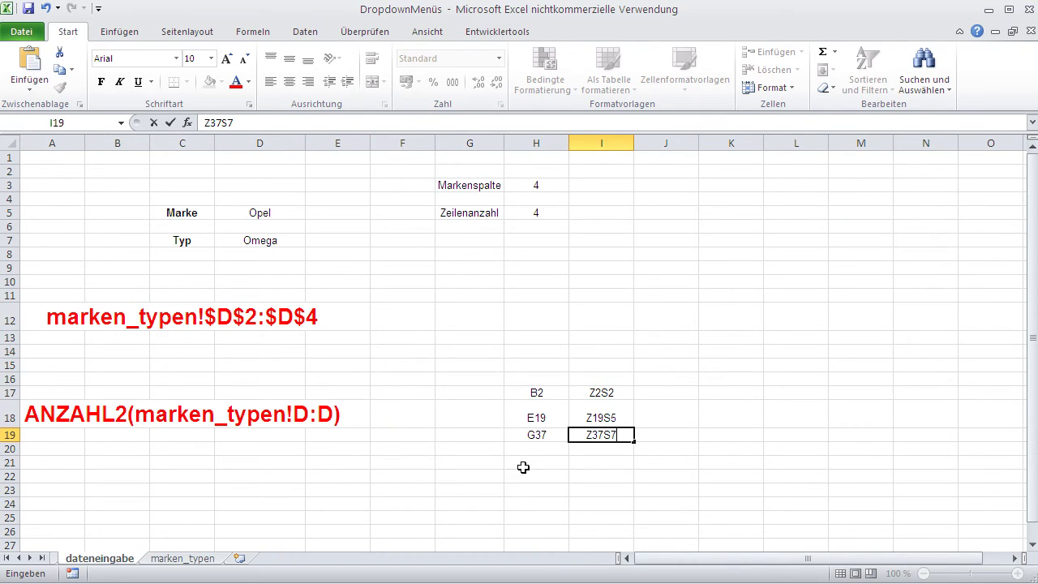
key(Return)
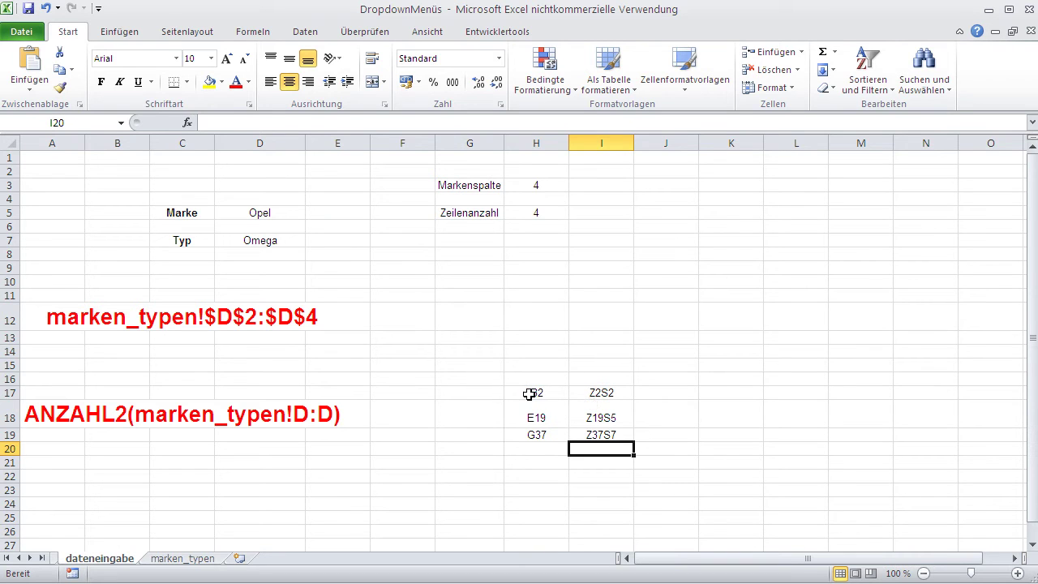
drag(536, 394, 523, 432)
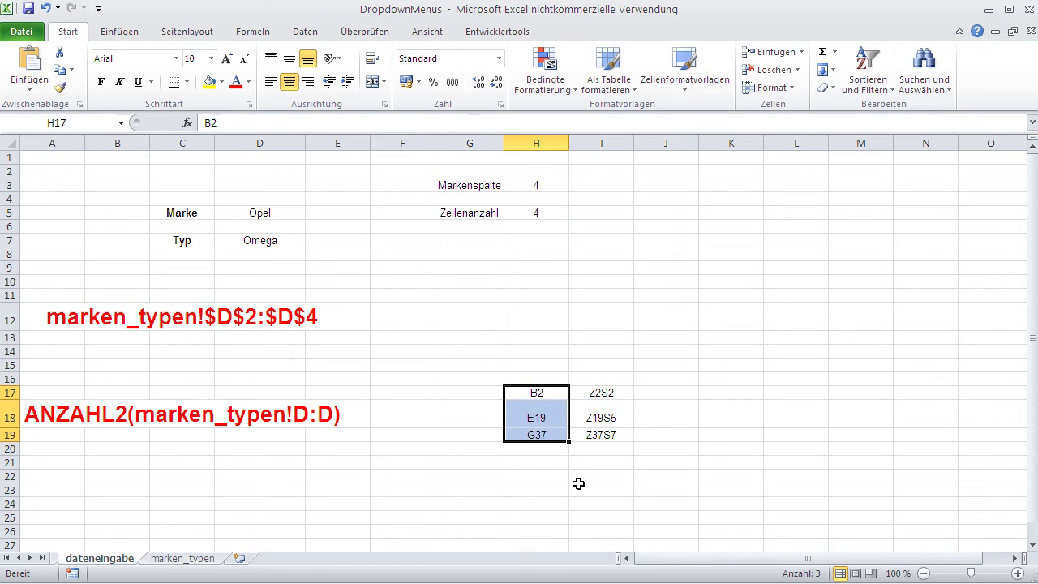
drag(597, 393, 599, 432)
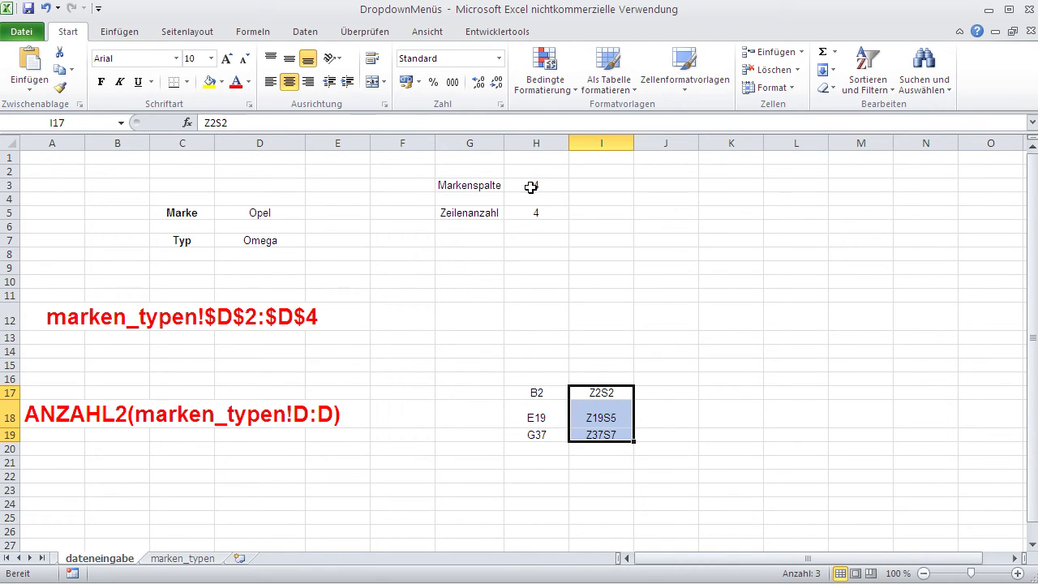
click(537, 187)
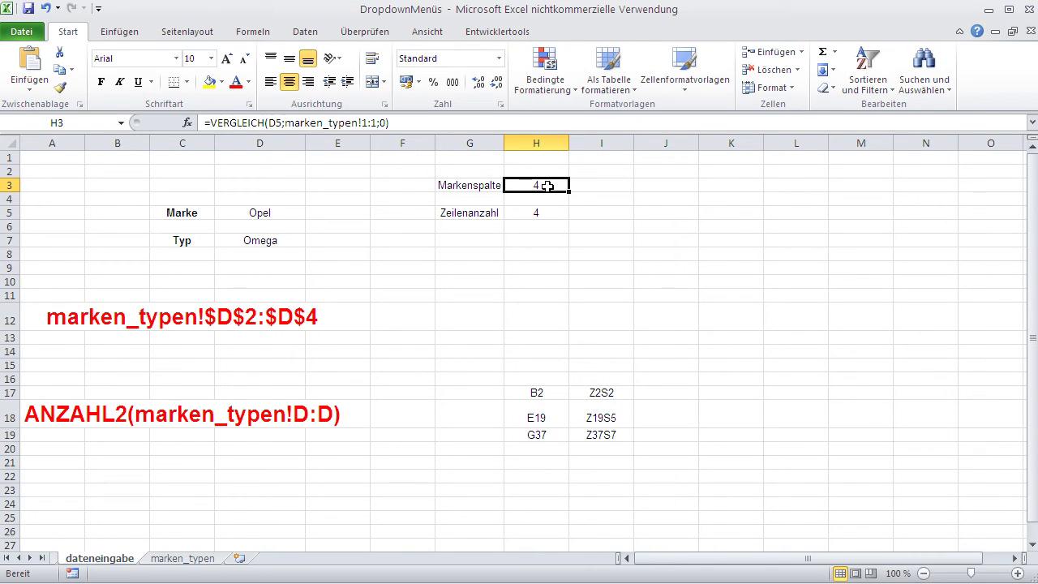
click(741, 226)
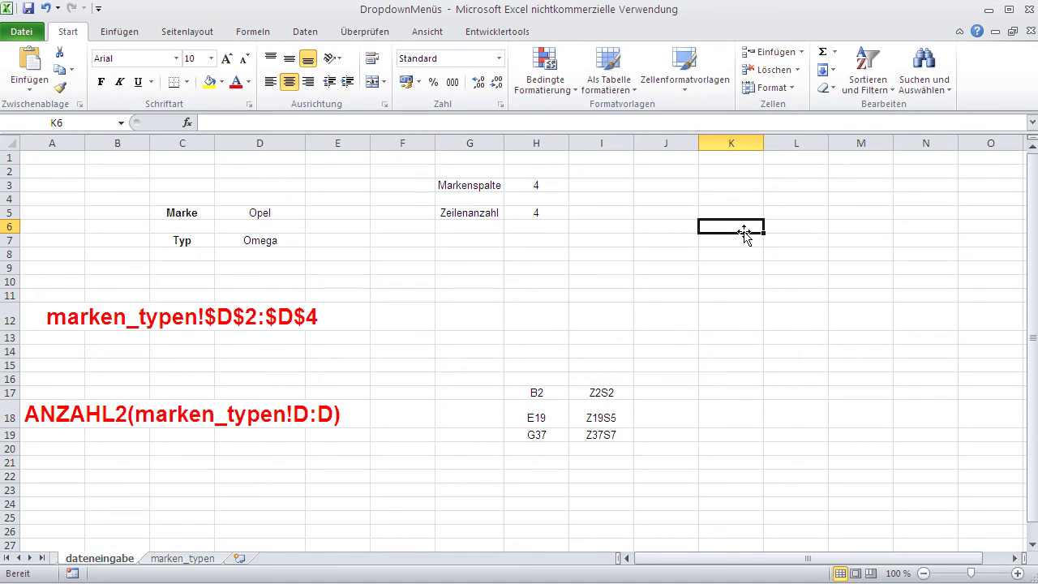
text(1)
key(Return)
text(2)
key(Return)
text(3)
key(Return)
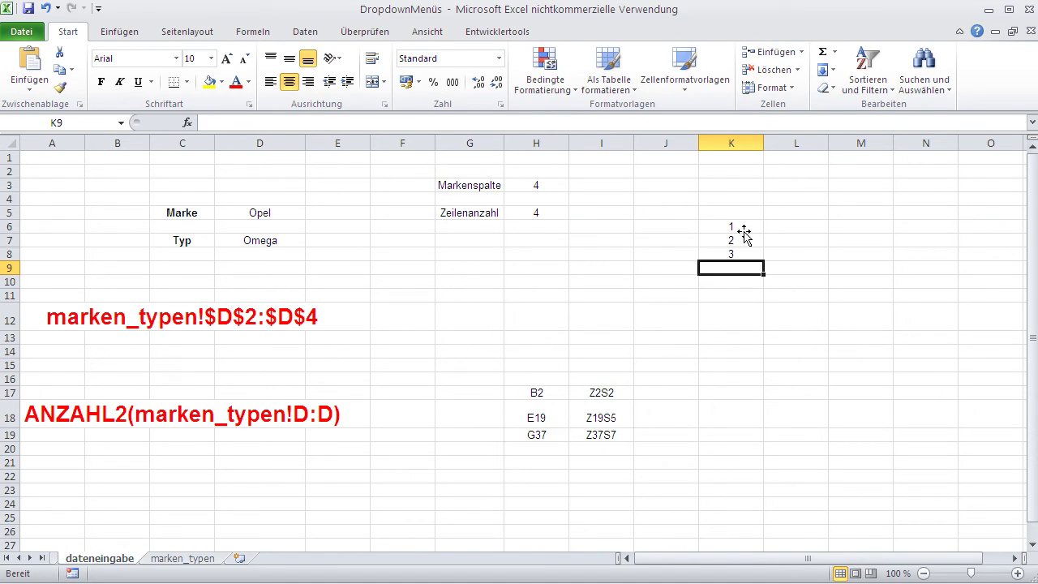
text(4)
key(Return)
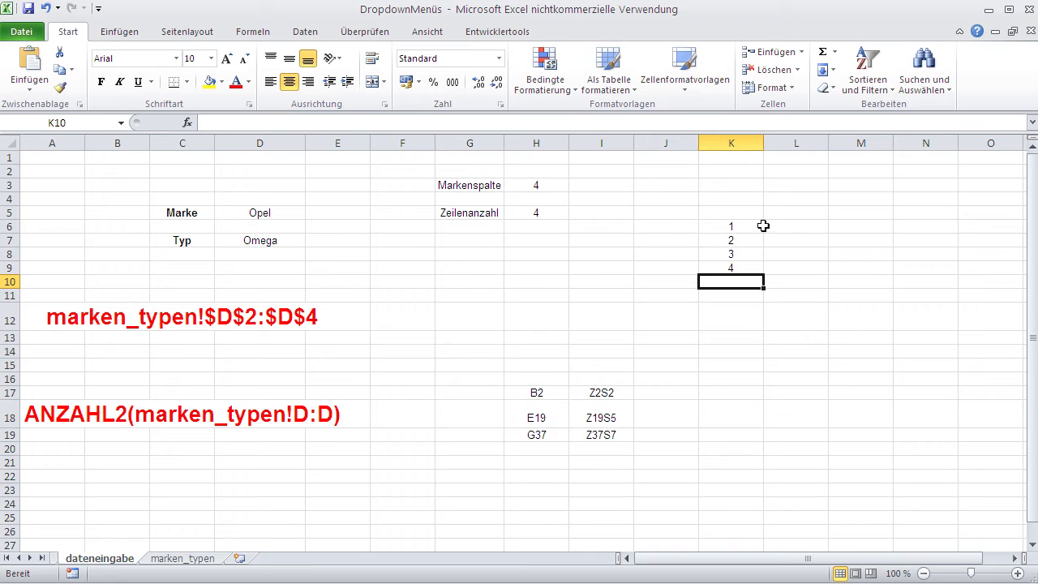
click(785, 228)
text(A)
key(Return)
text(B)
key(Return)
text(C)
key(Return)
text(D)
click(732, 319)
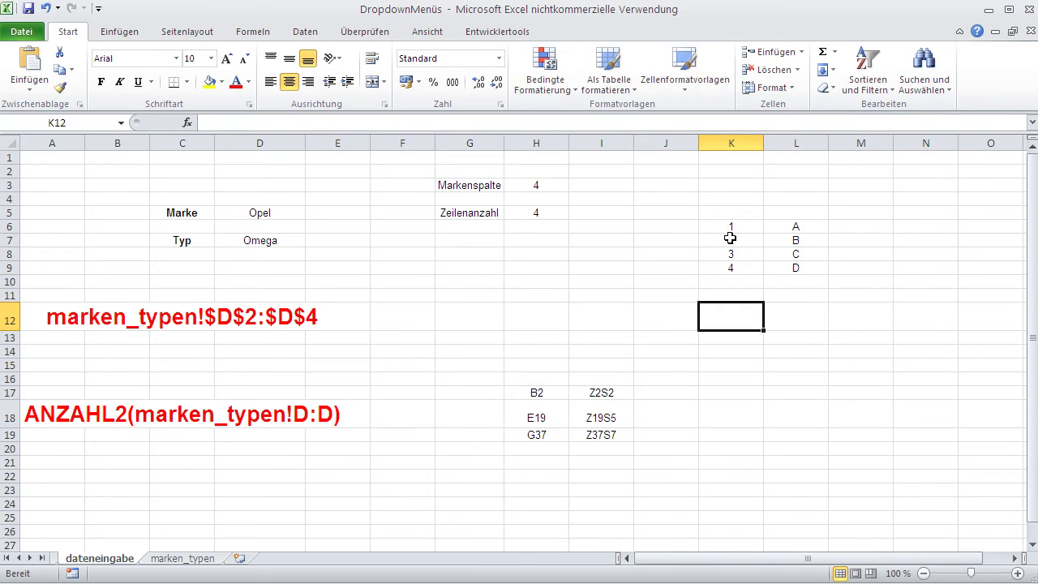
click(724, 226)
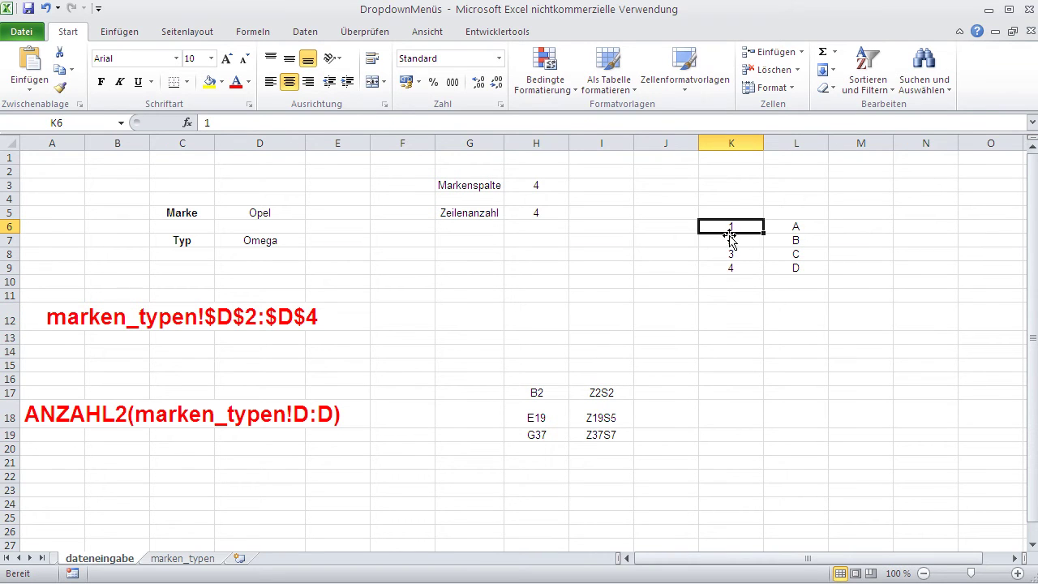
click(706, 241)
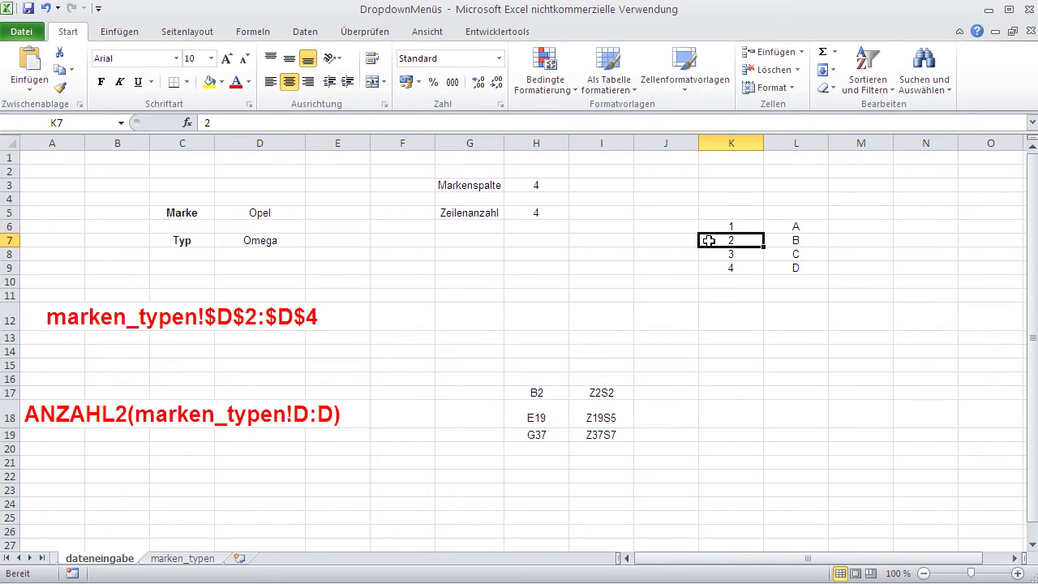
click(794, 237)
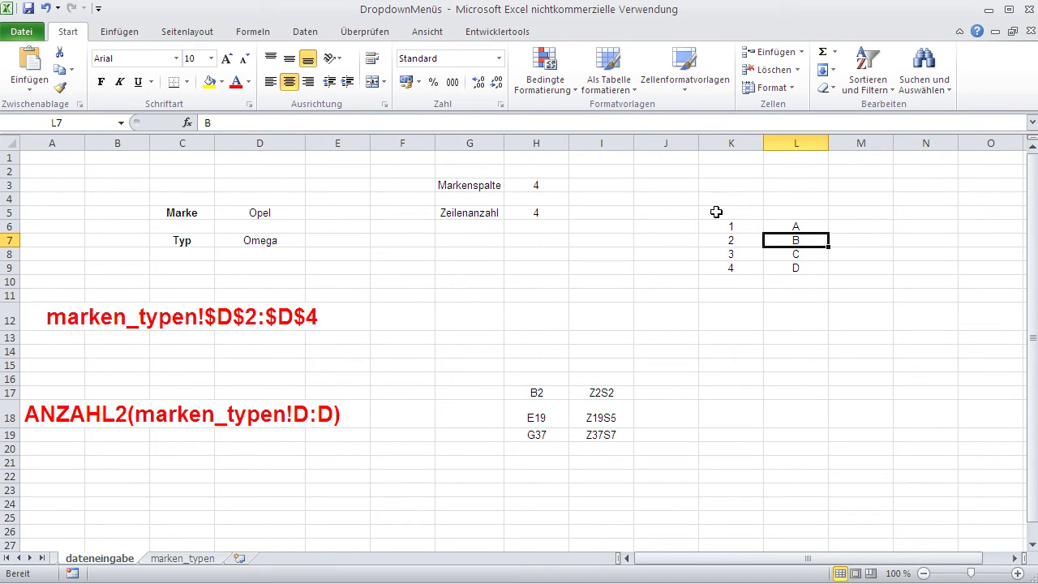
drag(700, 208, 799, 301)
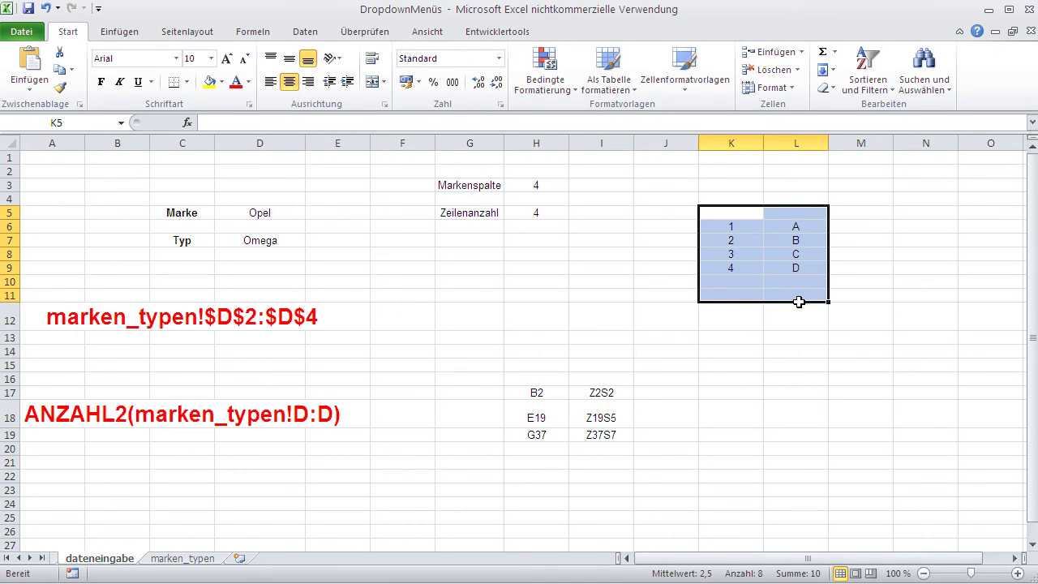
click(754, 340)
drag(600, 394, 594, 435)
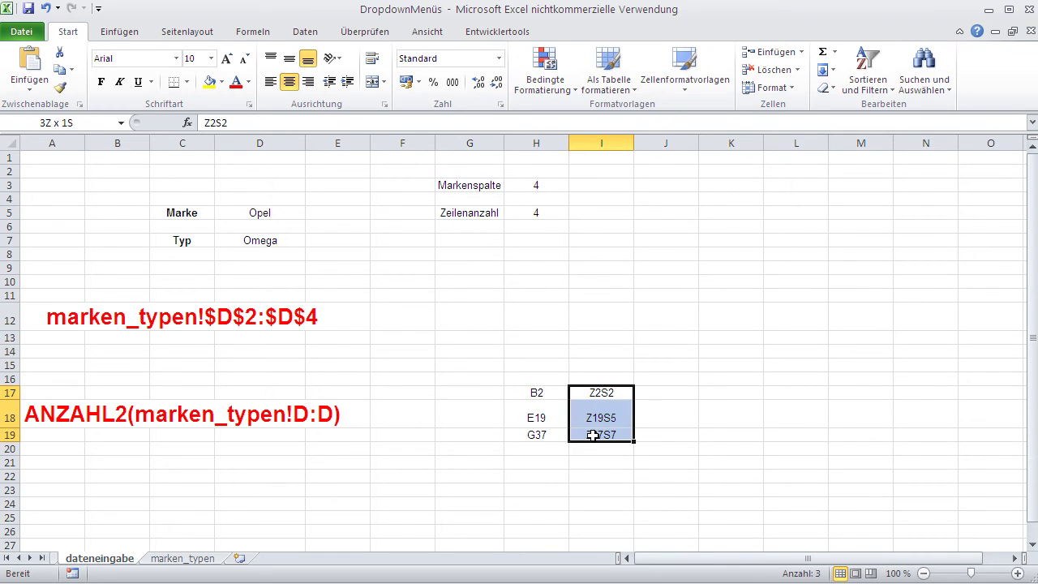
click(689, 458)
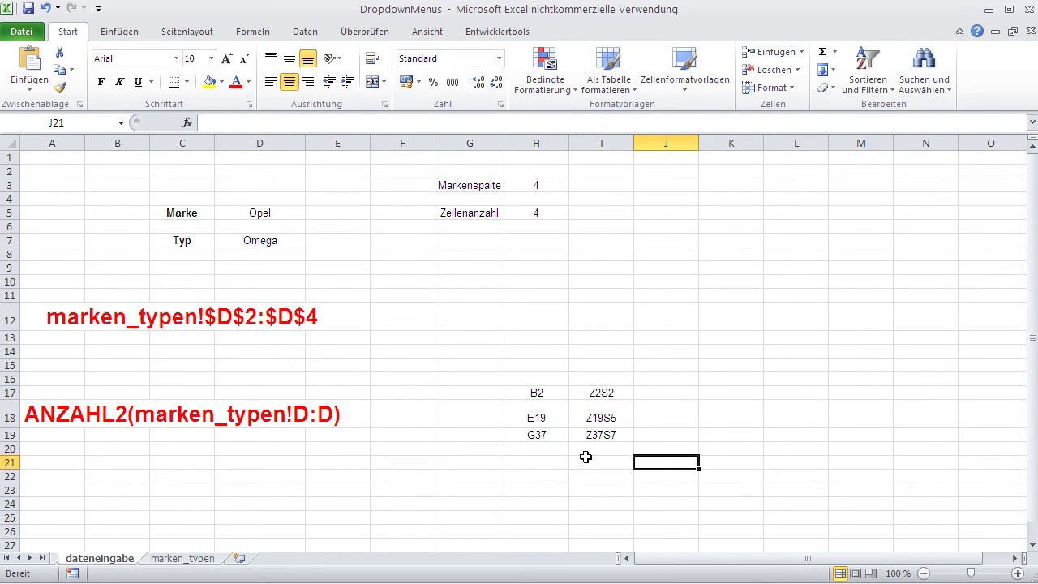
click(188, 421)
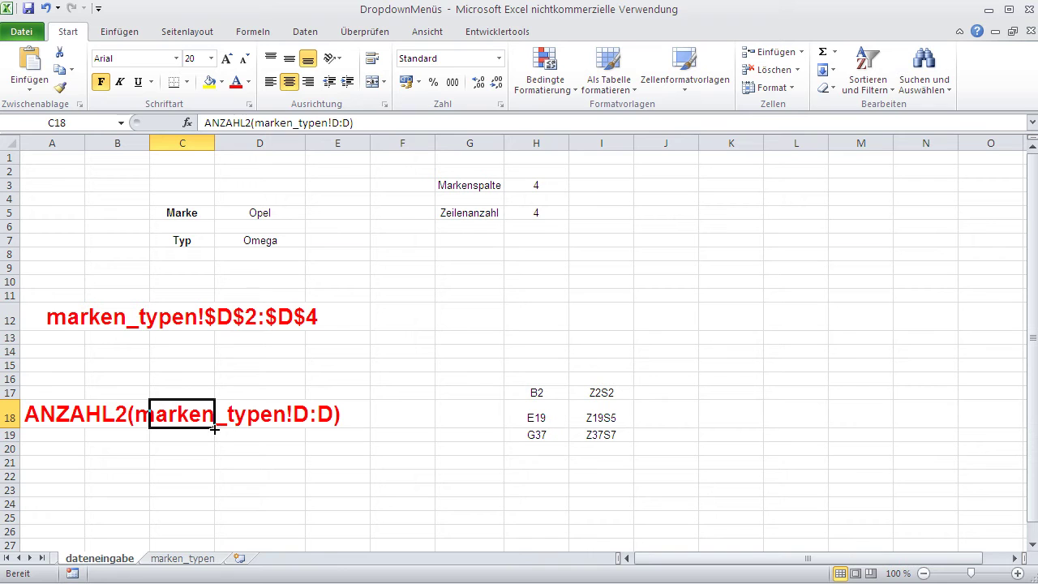
- Fill the ANZAHL2 note down into C19 and colour the copy blue
drag(214, 428, 214, 441)
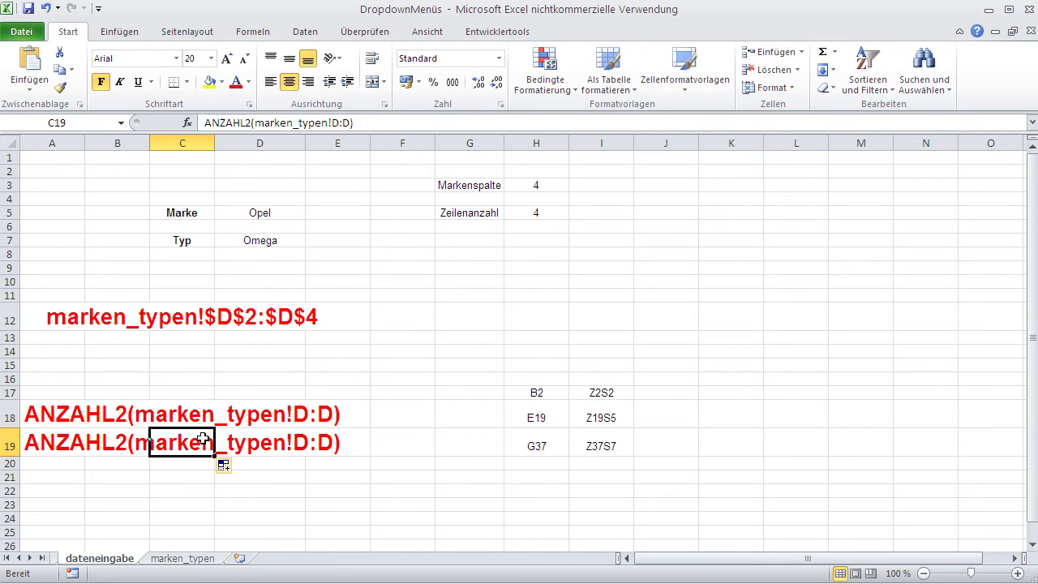
click(248, 82)
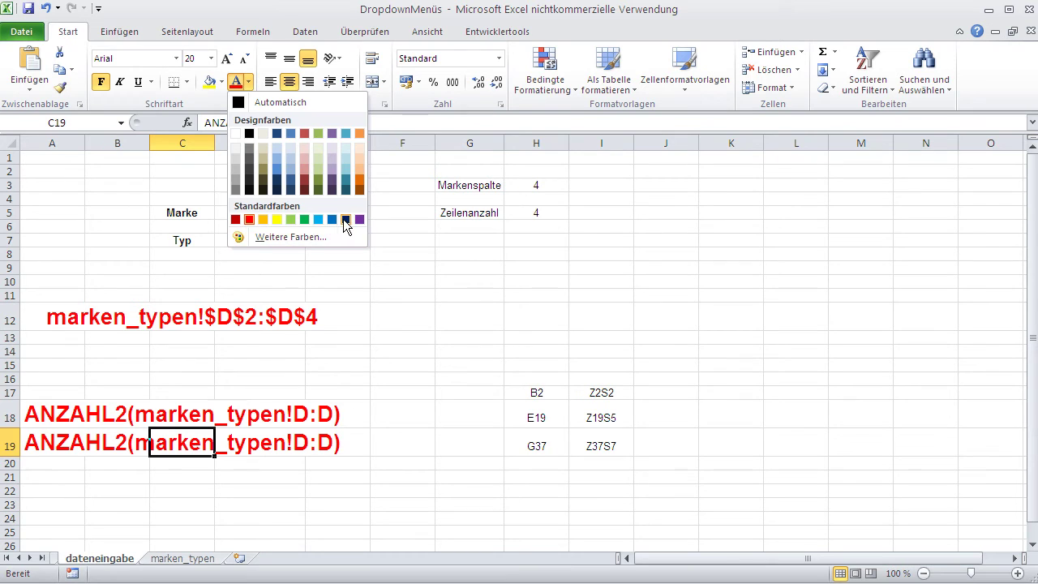
click(332, 219)
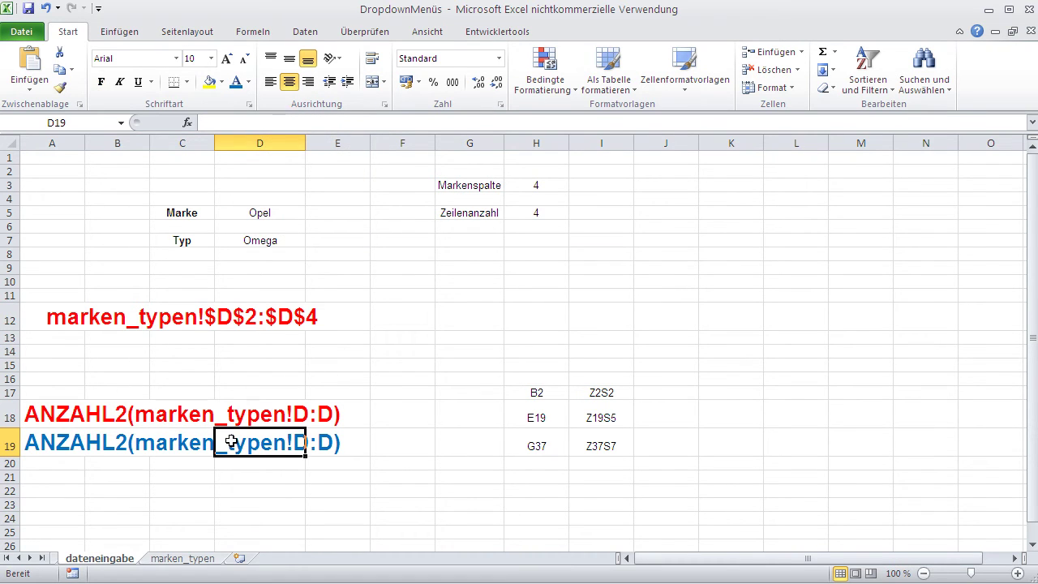
- Change the copy's reference from D:D to S4:S4 and move it into D19
drag(230, 445, 174, 445)
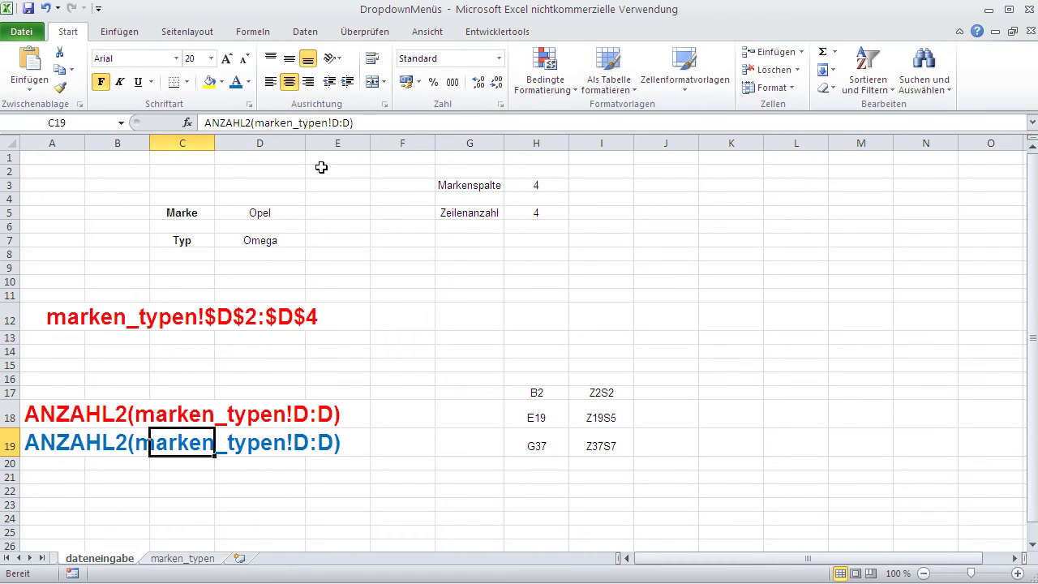
click(336, 122)
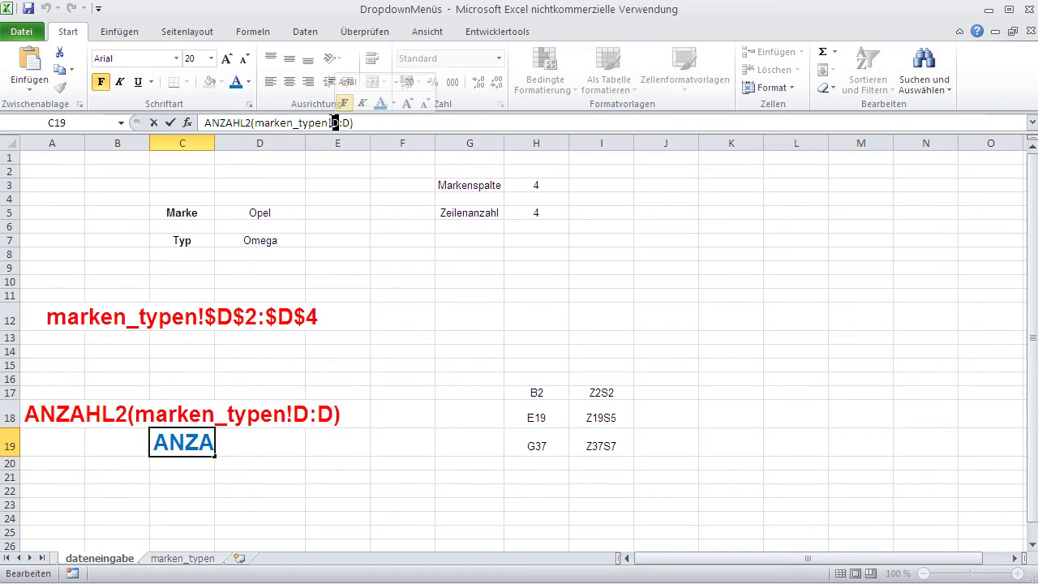
text(S4:)
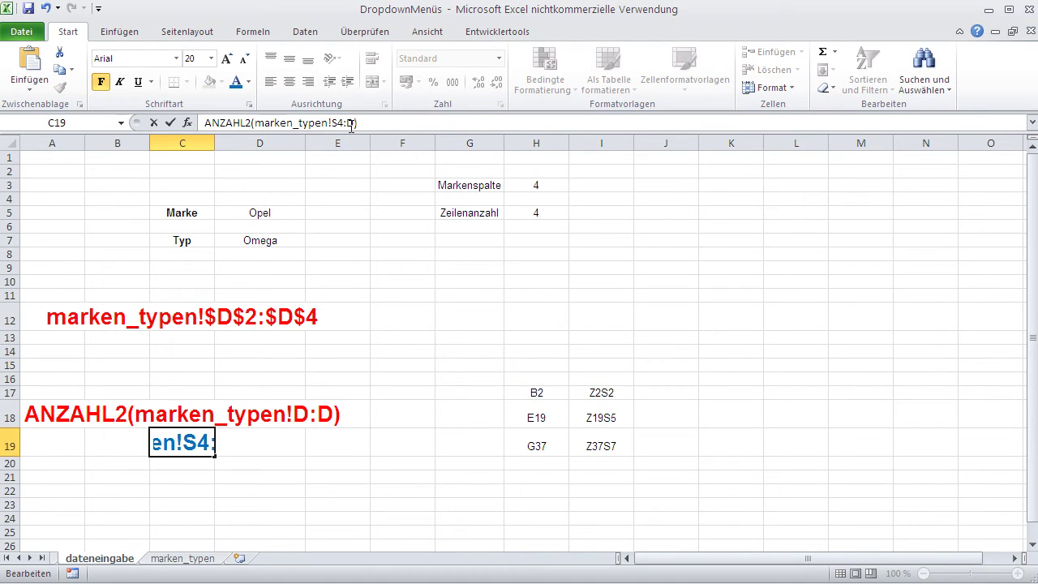
text(S4)
key(Return)
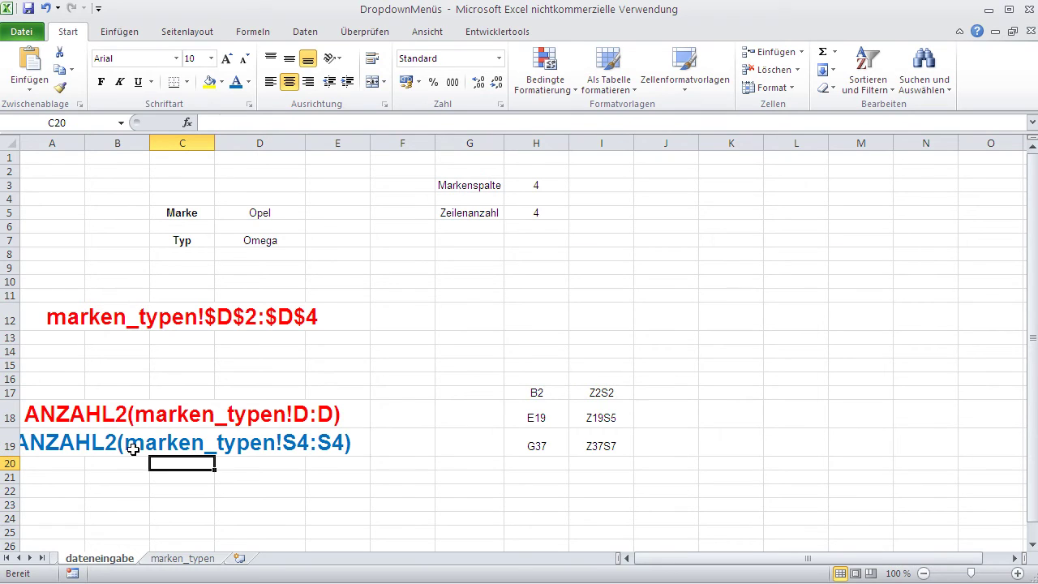
click(166, 446)
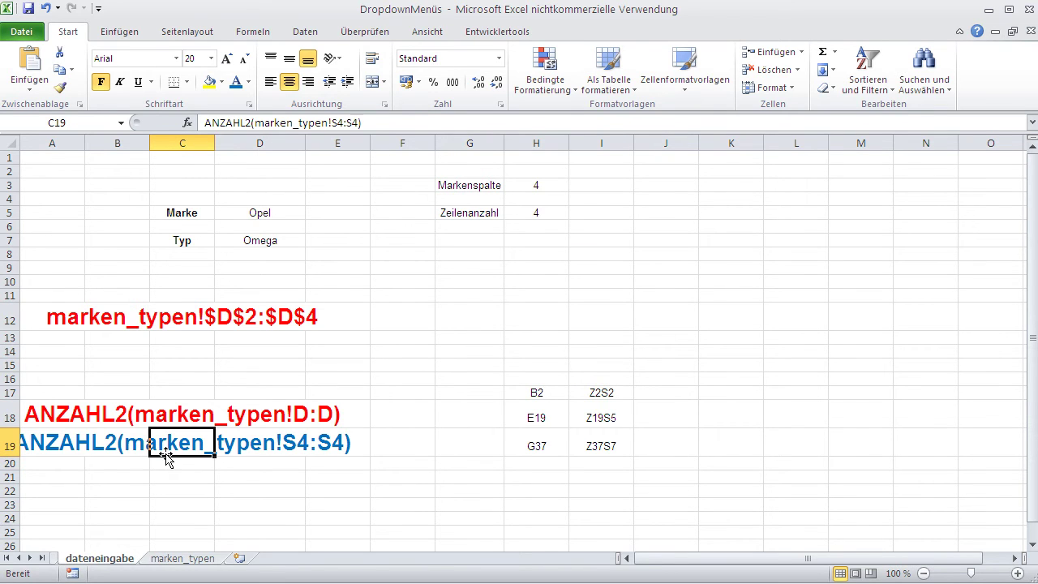
drag(166, 455, 268, 458)
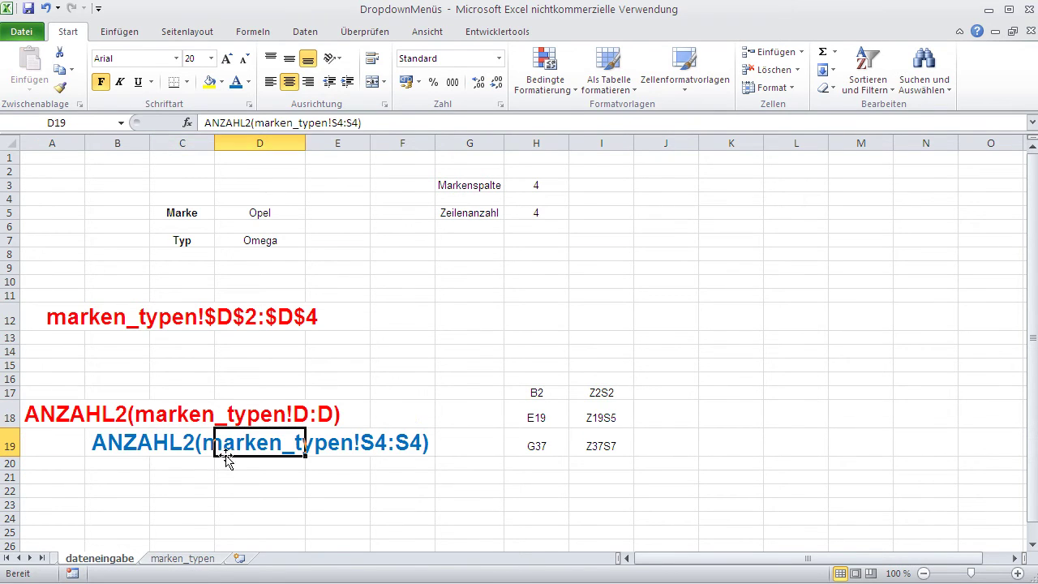
- Fill the red marken_typen!$D$2:$D$4 note from C12 into C13 and colour it blue
click(201, 471)
click(189, 349)
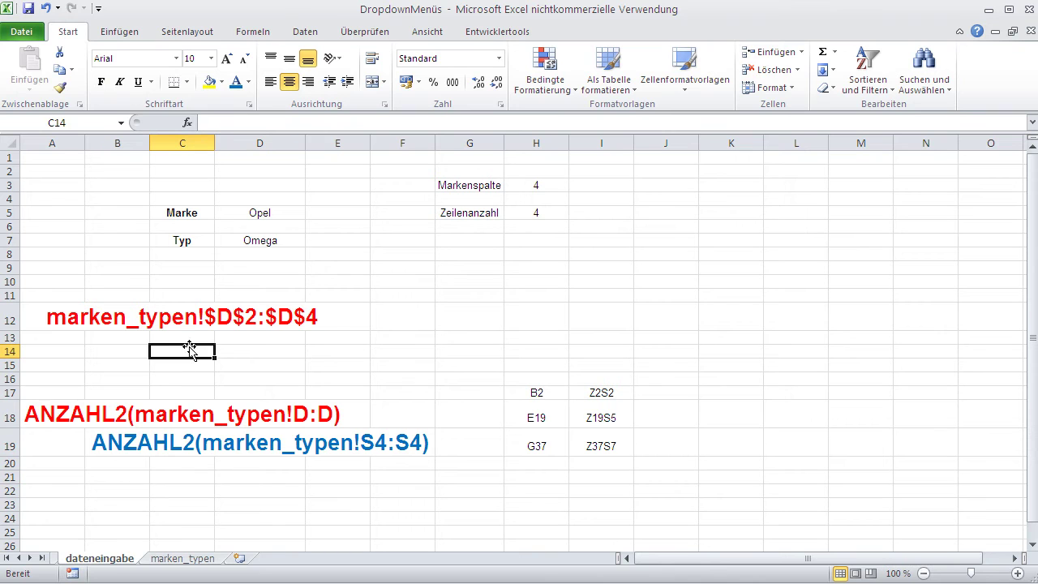
click(193, 328)
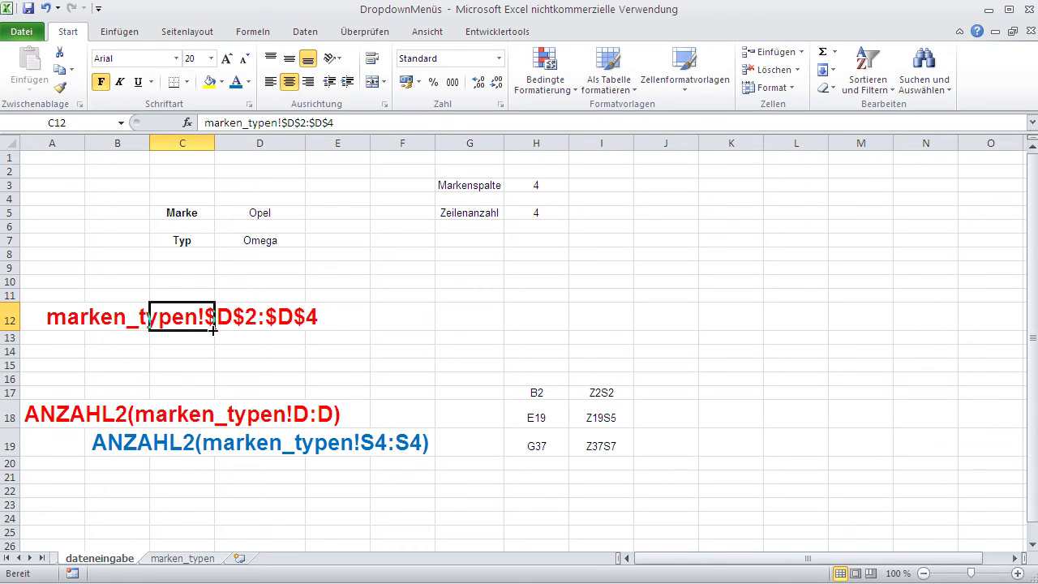
drag(213, 329, 209, 343)
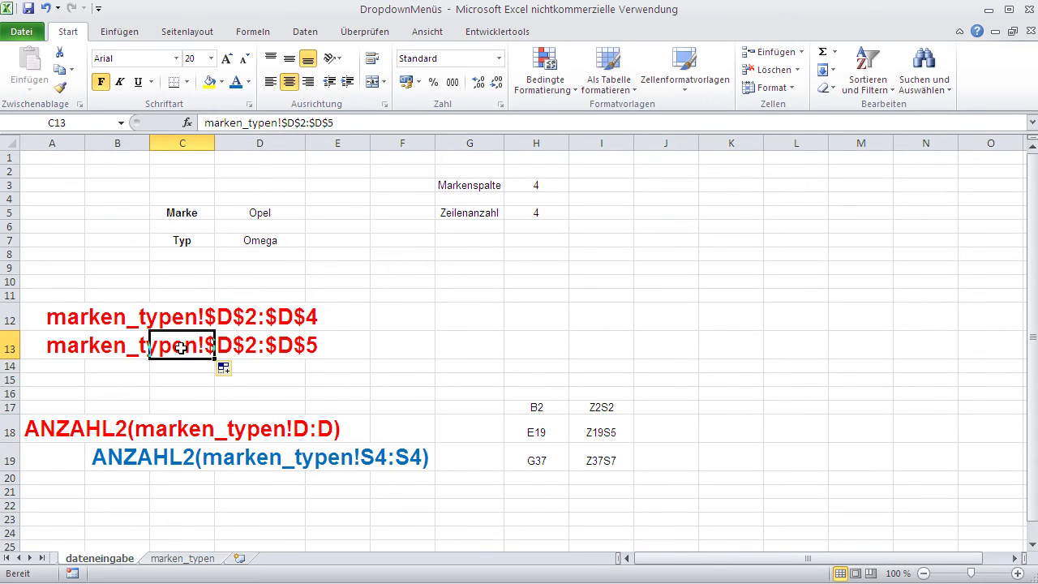
click(235, 82)
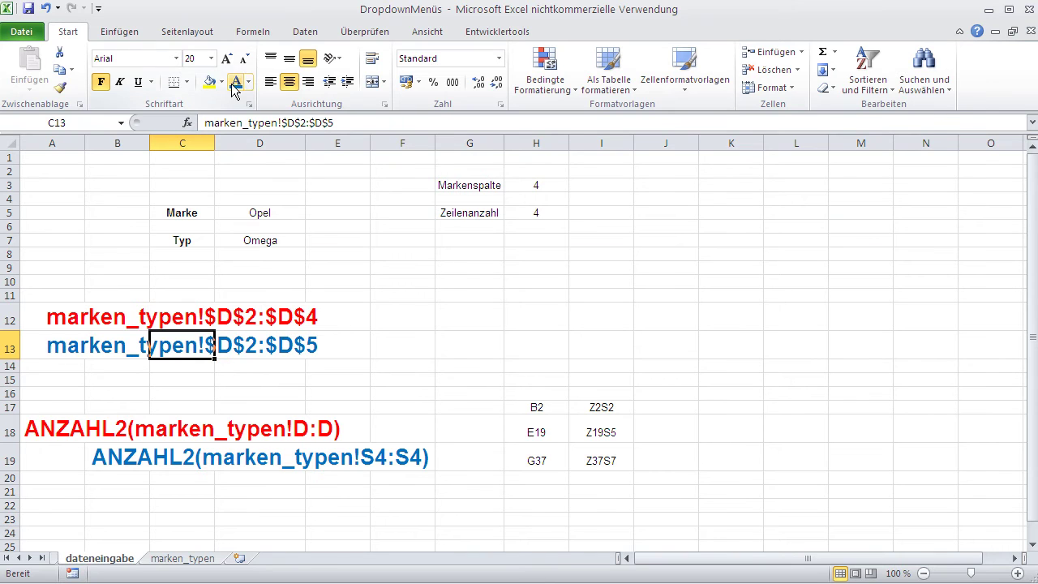
click(226, 365)
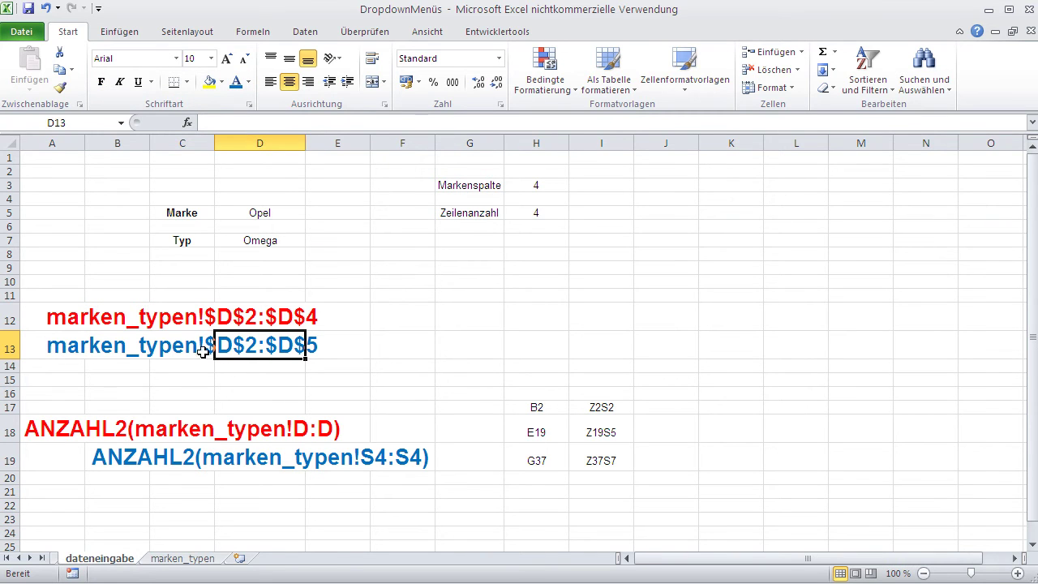
- Replace the C13 note's references with Z2S4 and Z4S4
click(168, 349)
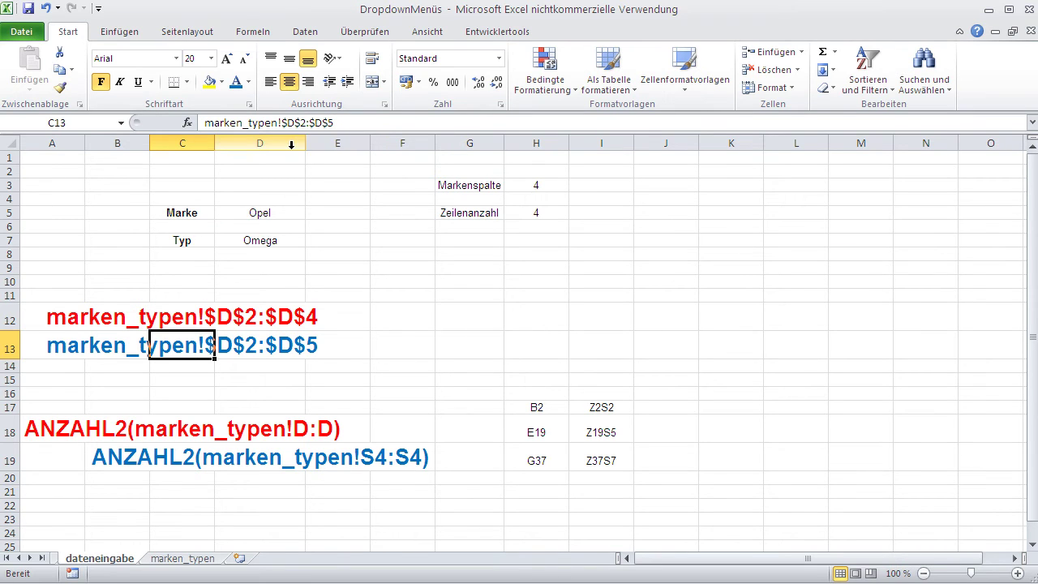
drag(305, 123, 286, 124)
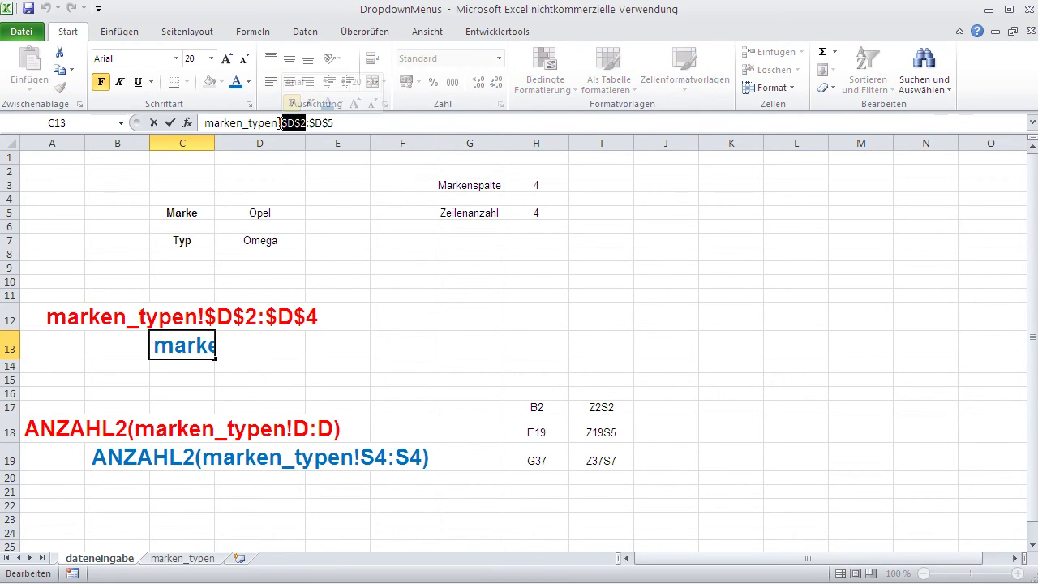
text(Z2S4)
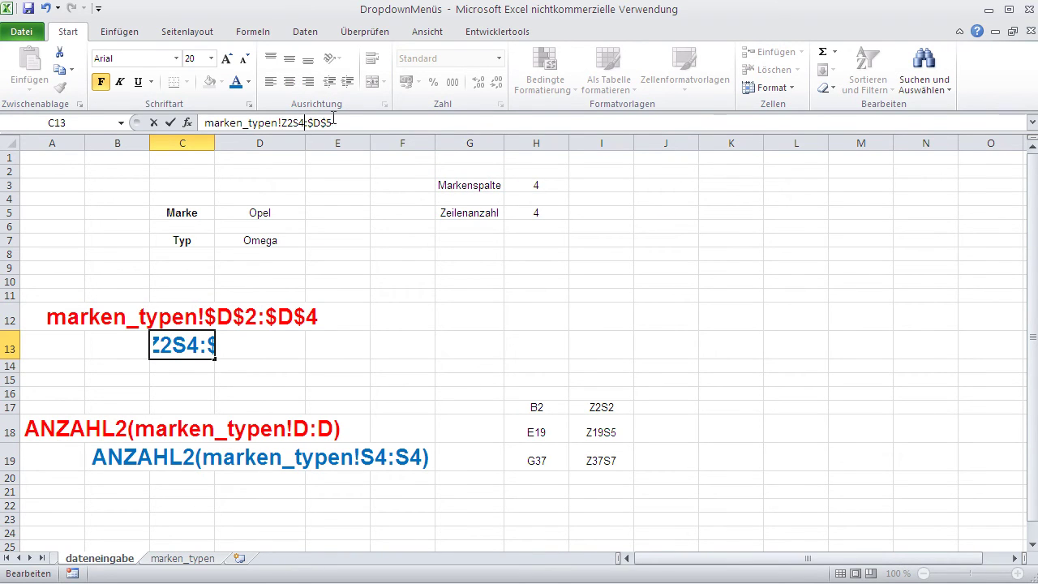
drag(335, 120, 308, 122)
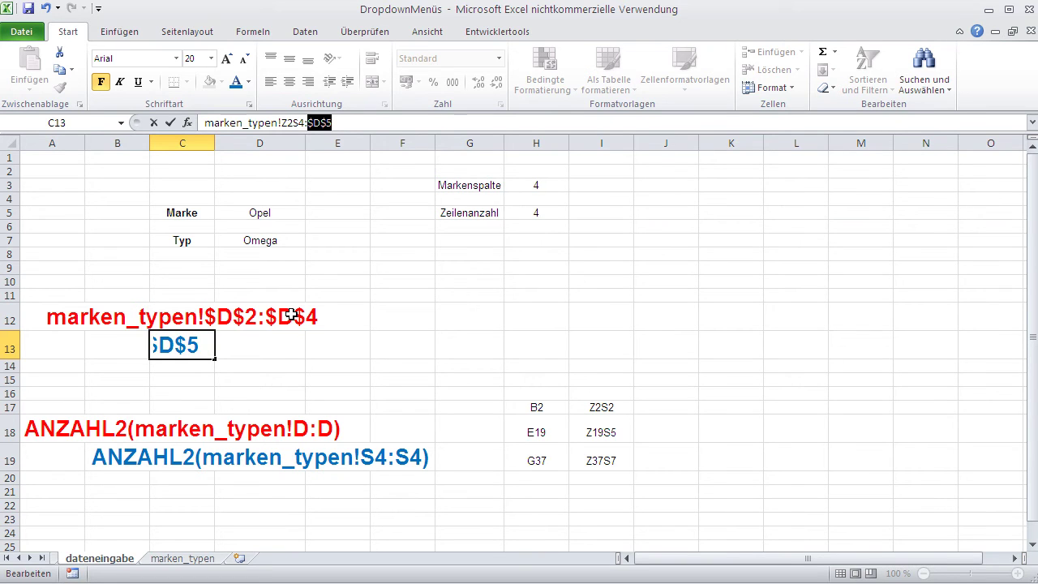
text(Z4S4)
key(Return)
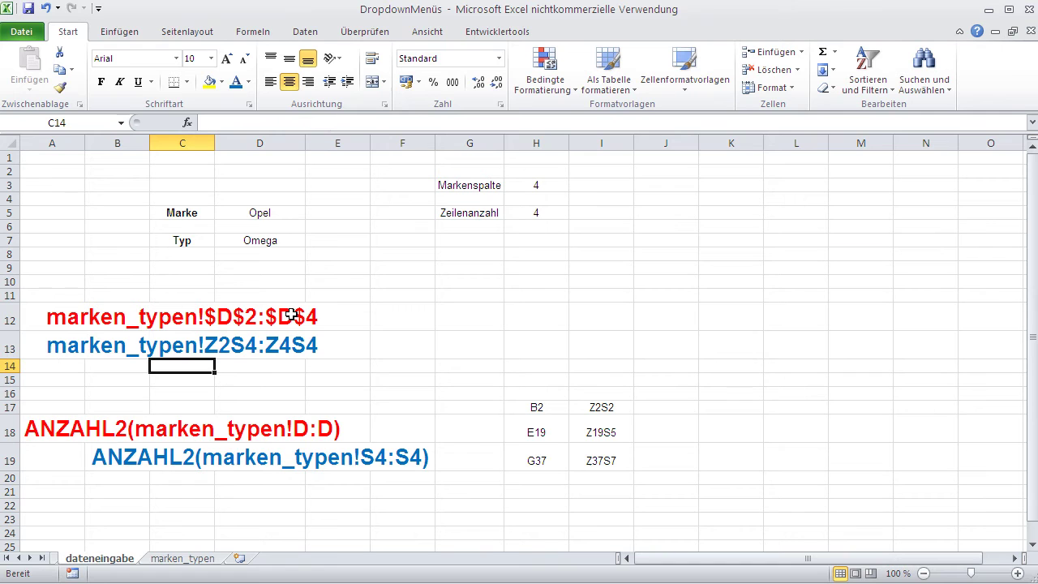
click(186, 459)
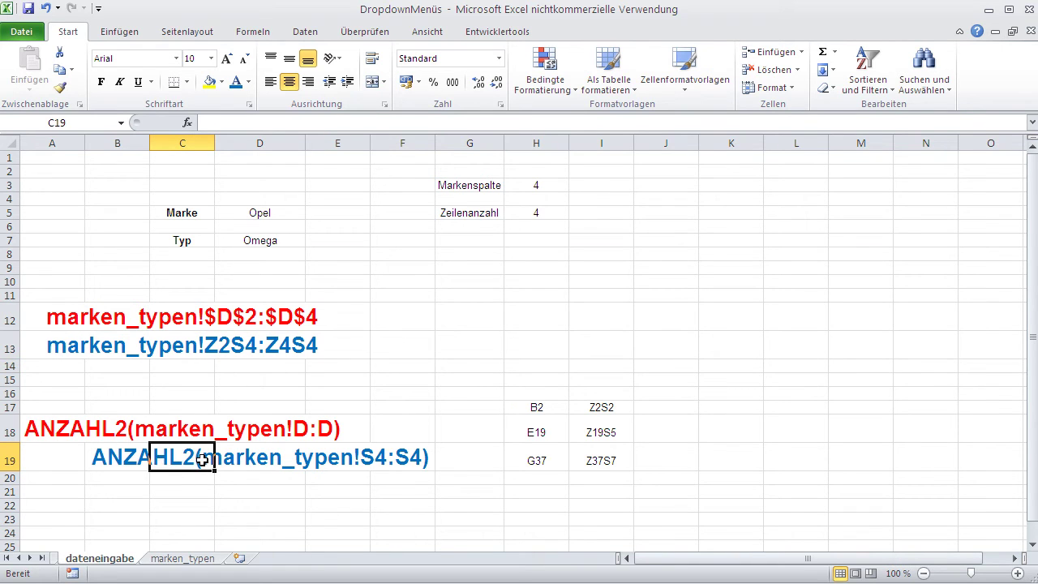
click(231, 459)
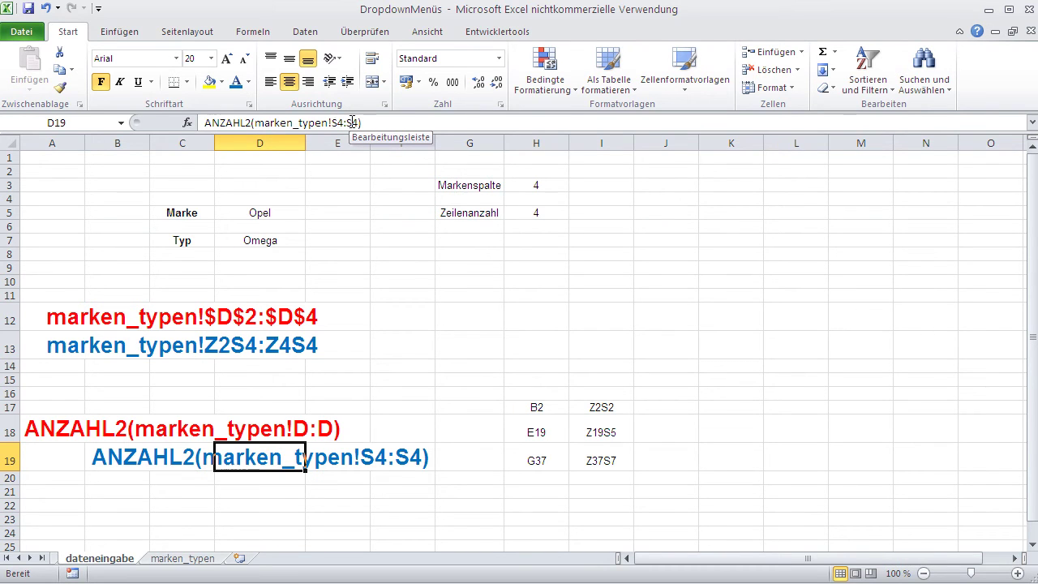
drag(356, 122, 251, 122)
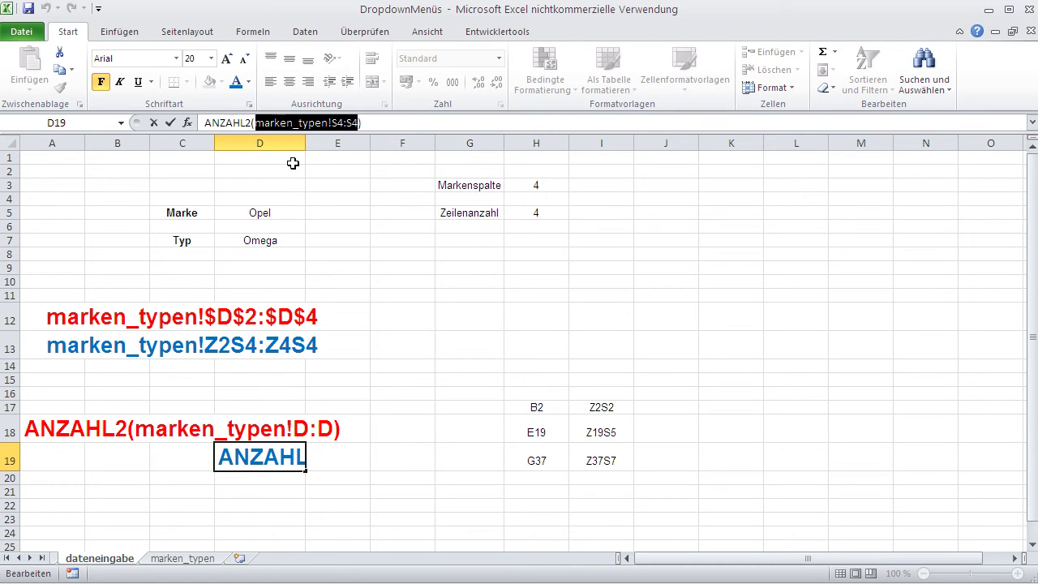
key(Return)
click(511, 252)
- Insert the INDIREKT function from the Matrix category into H8
click(187, 123)
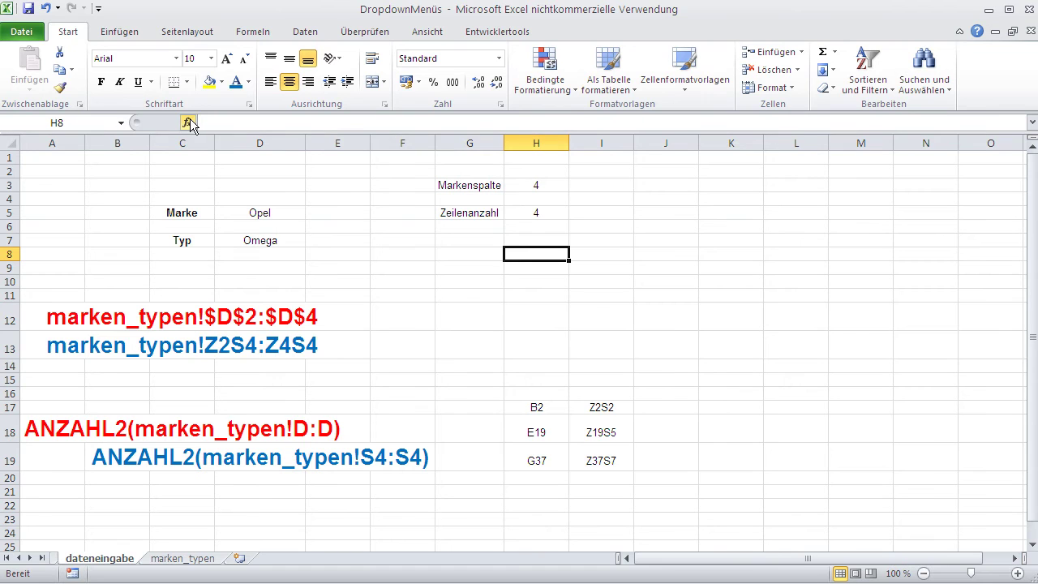
click(681, 282)
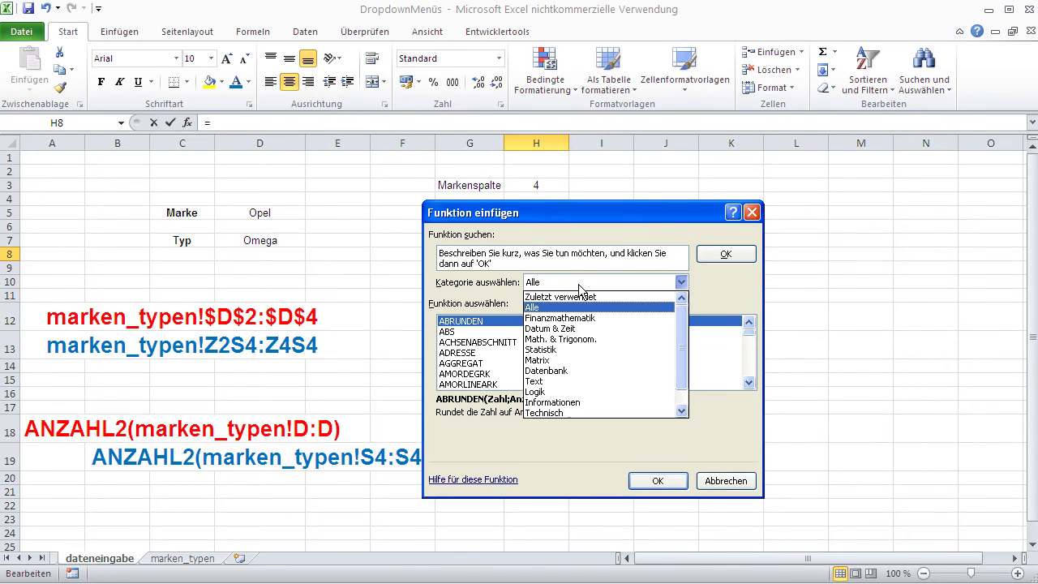
click(575, 361)
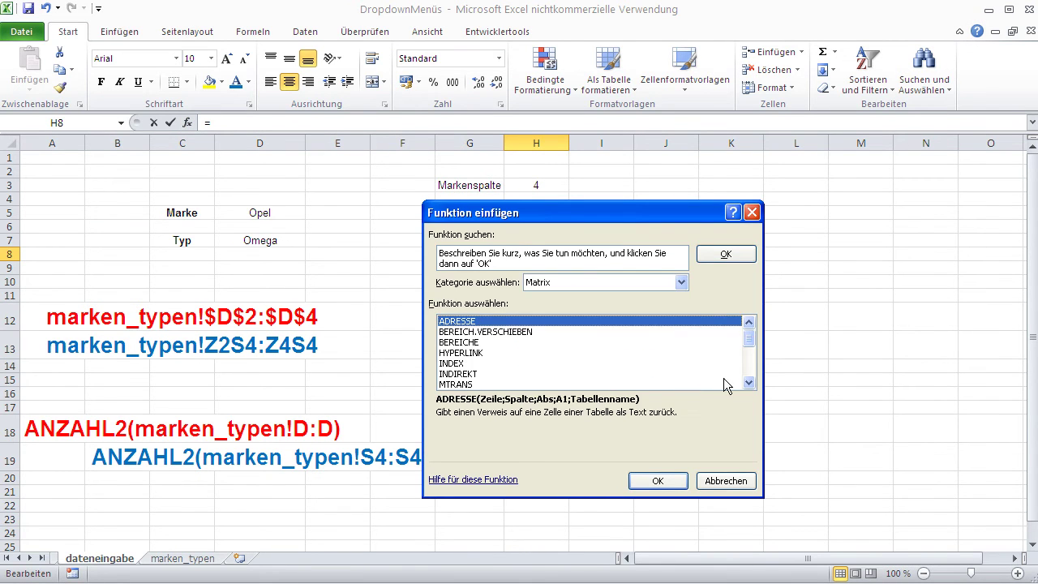
click(469, 374)
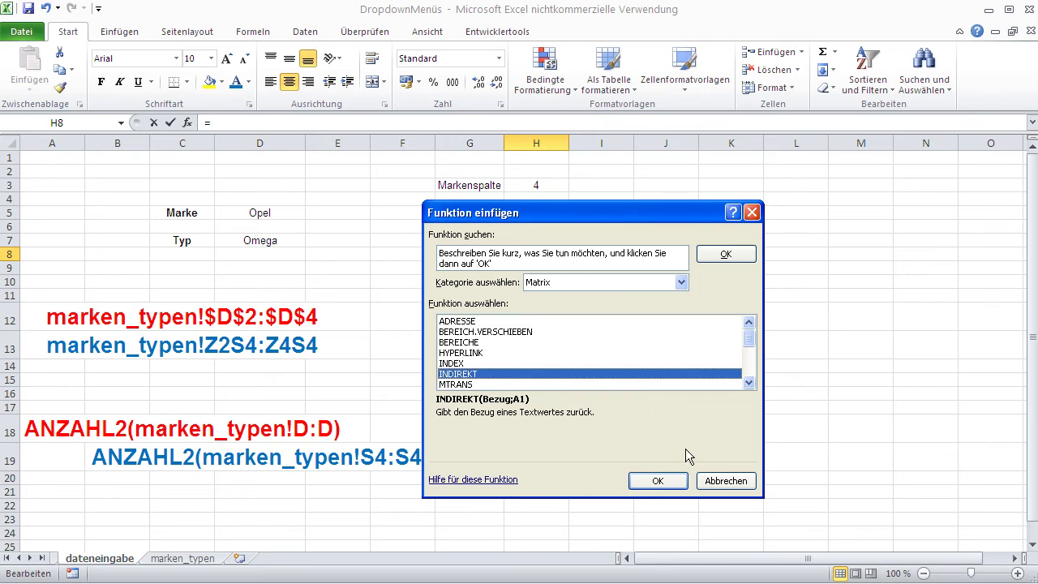
click(657, 482)
drag(551, 254, 616, 193)
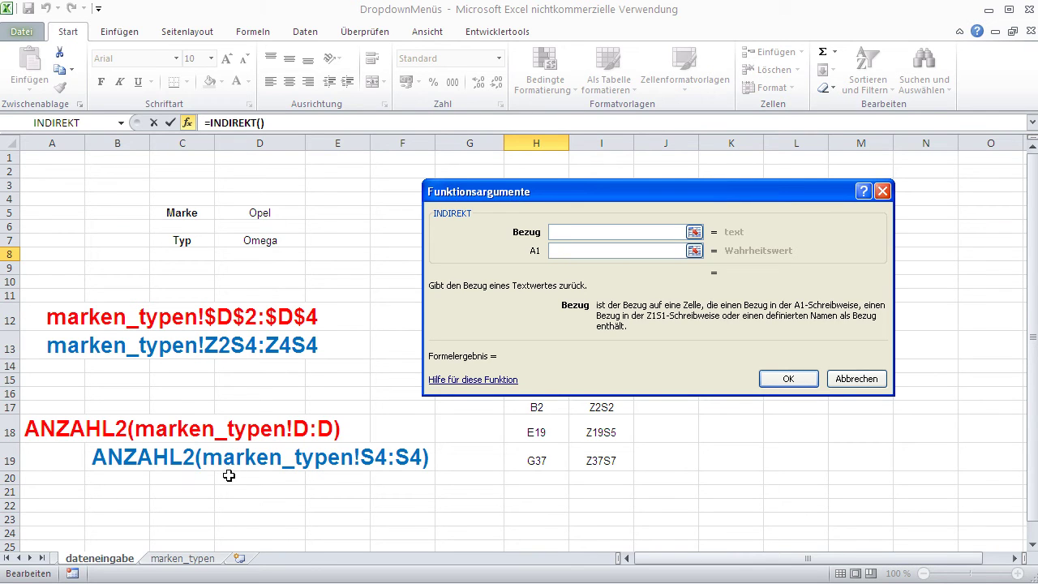
- Build the Bezug argument as "marken_typen!S"&H3&":S"&H3
text("mark)
text(en_typen!S)
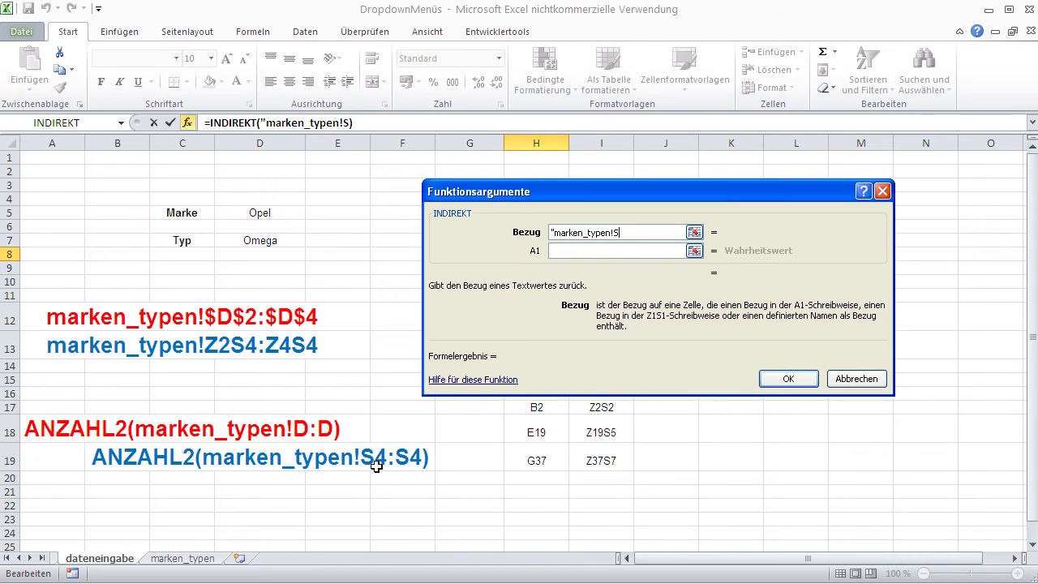
text("&)
drag(628, 191, 633, 306)
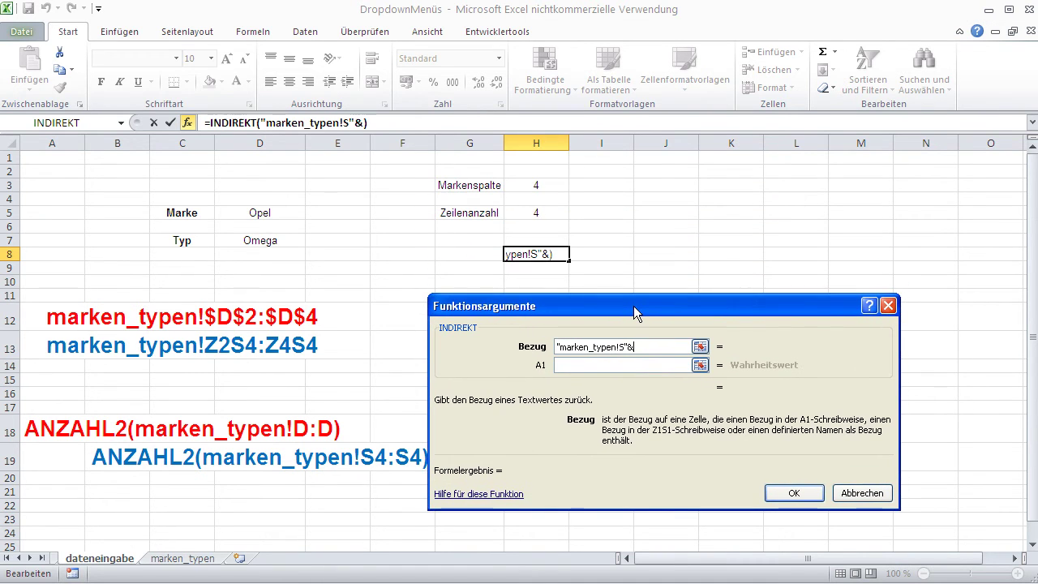
click(541, 187)
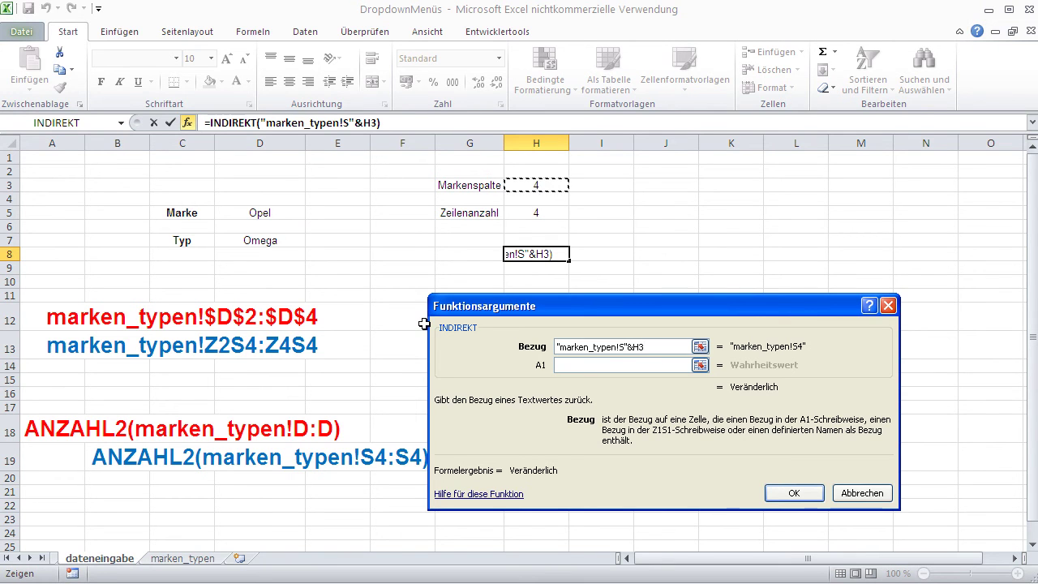
drag(551, 305, 582, 275)
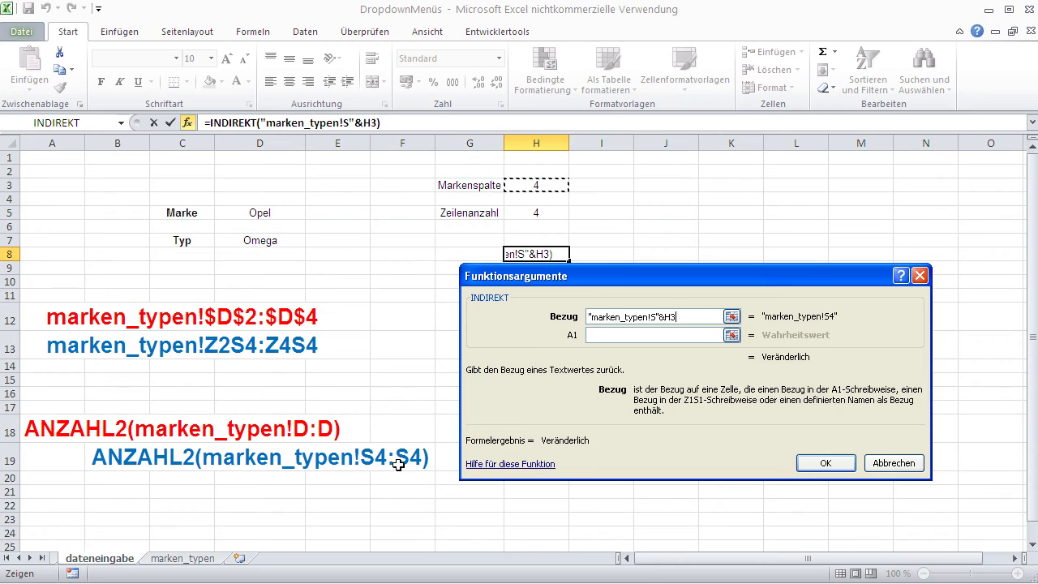
text(&)
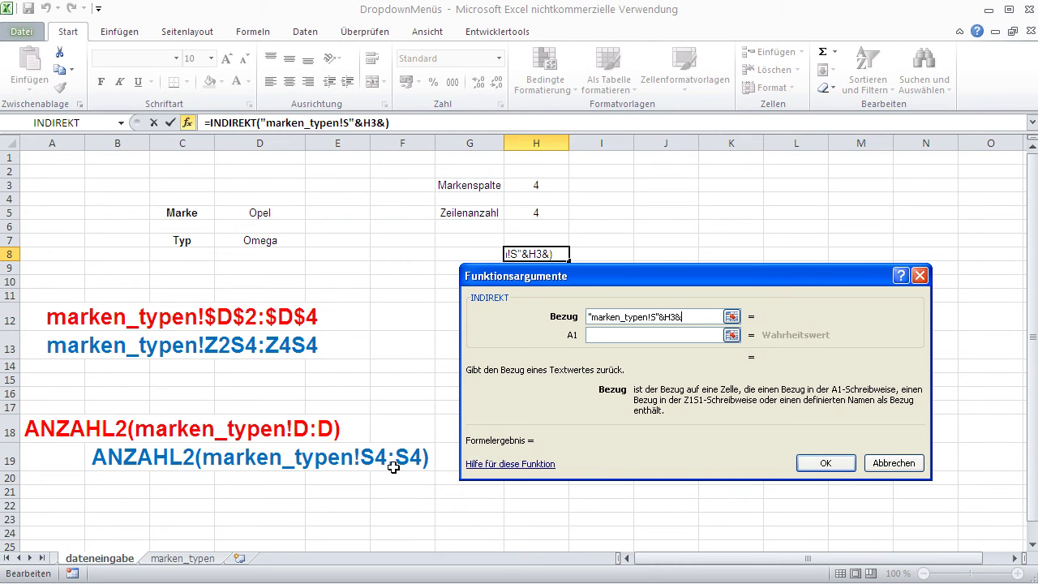
text(":S)
text("&)
click(532, 185)
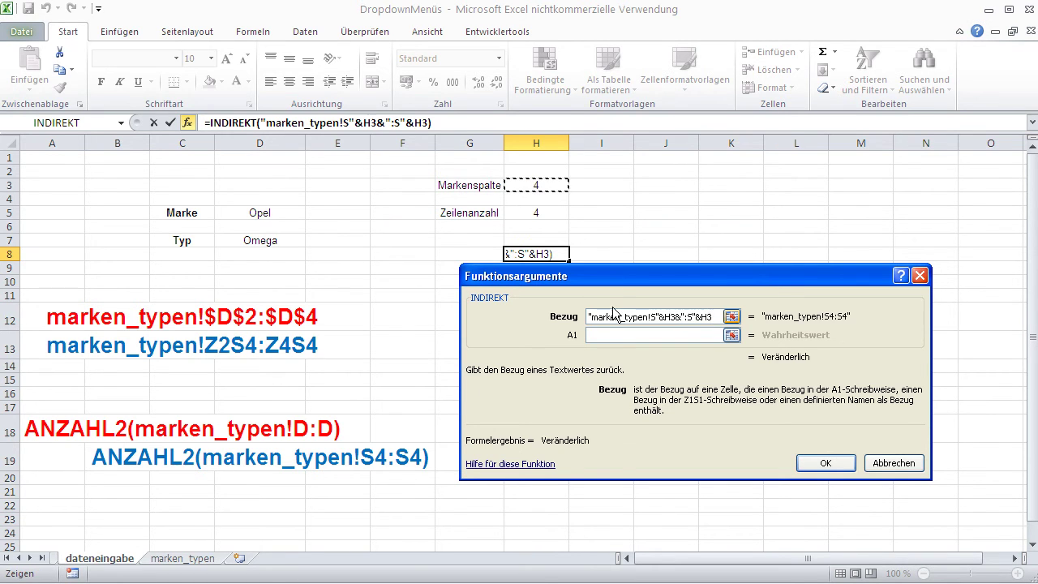
drag(606, 274, 93, 481)
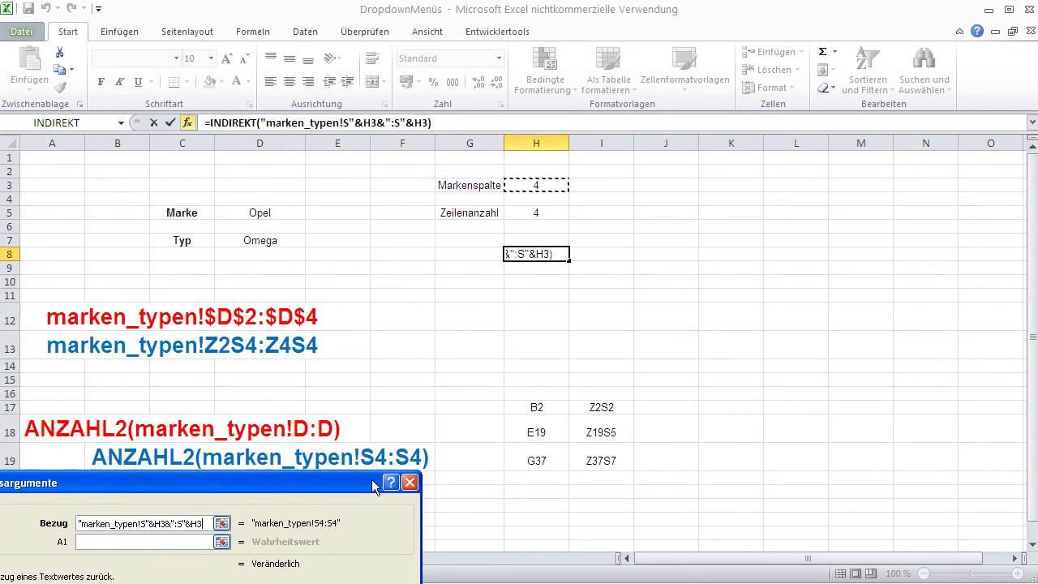
mouse_move(286, 485)
mouse_down()
mouse_move(751, 225)
mouse_move(785, 151)
mouse_up()
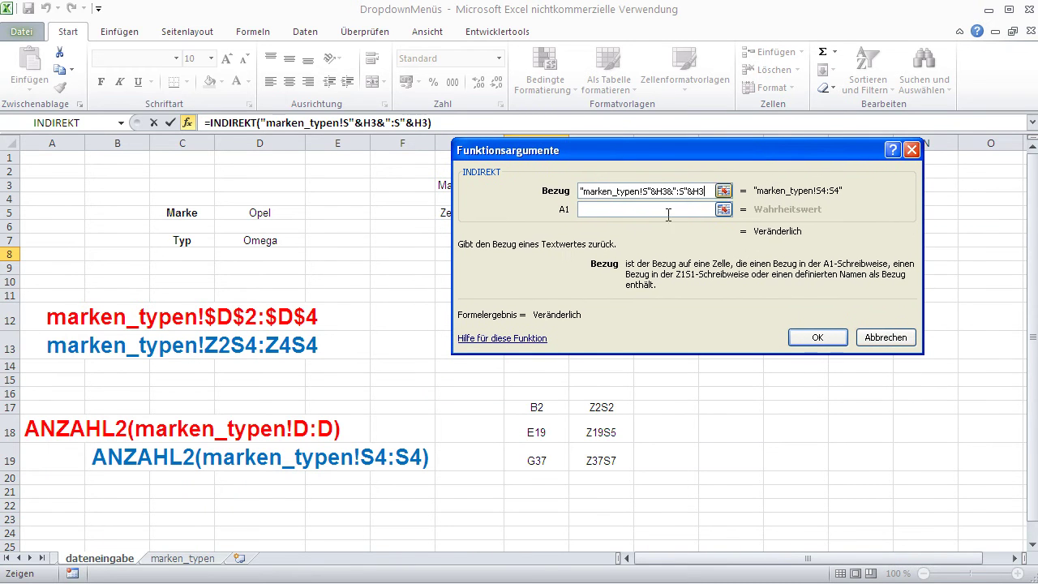
- Set the A1 argument to falsch and confirm the INDIREKT formula in H8
click(634, 210)
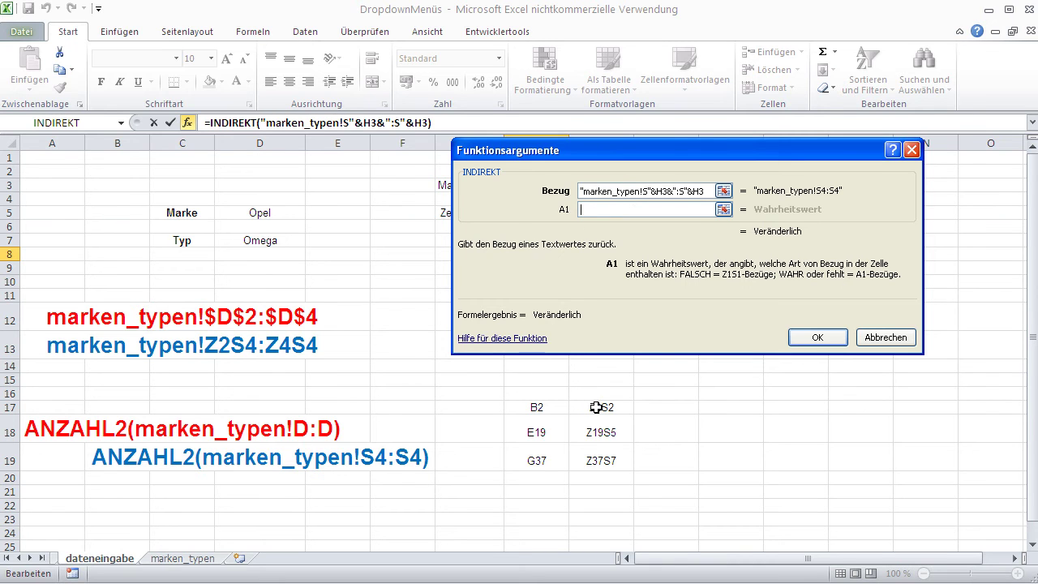
text(falsch)
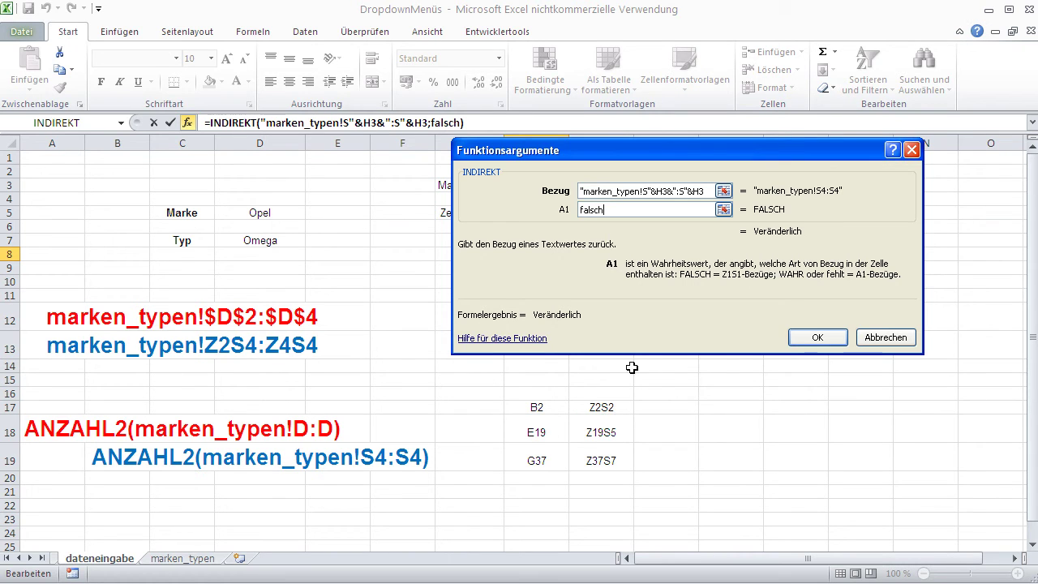
click(815, 337)
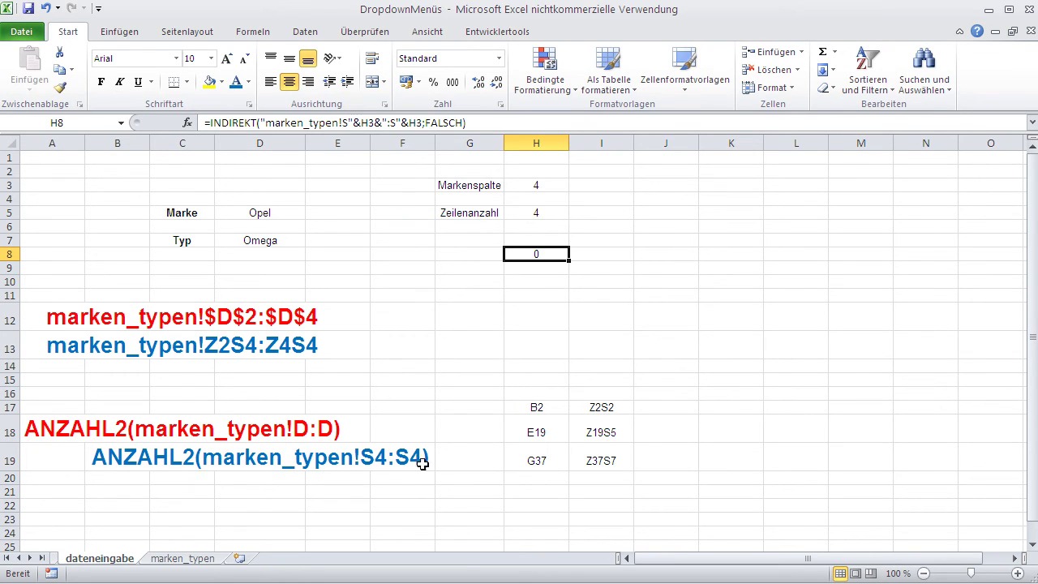
- Wrap the H8 INDIREKT formula in ANZAHL2 so it returns 4
click(207, 122)
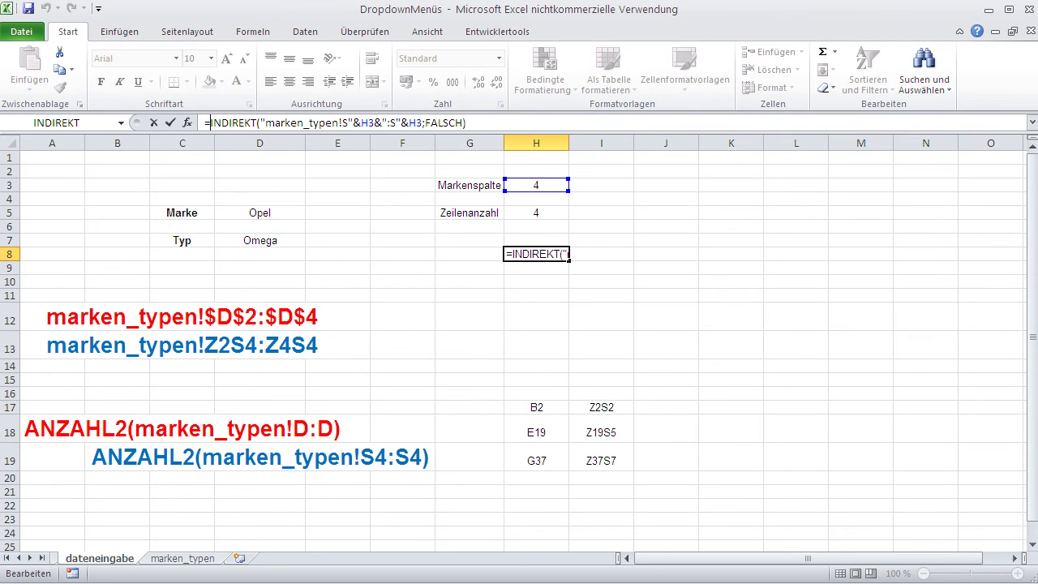
text(anzahl2)
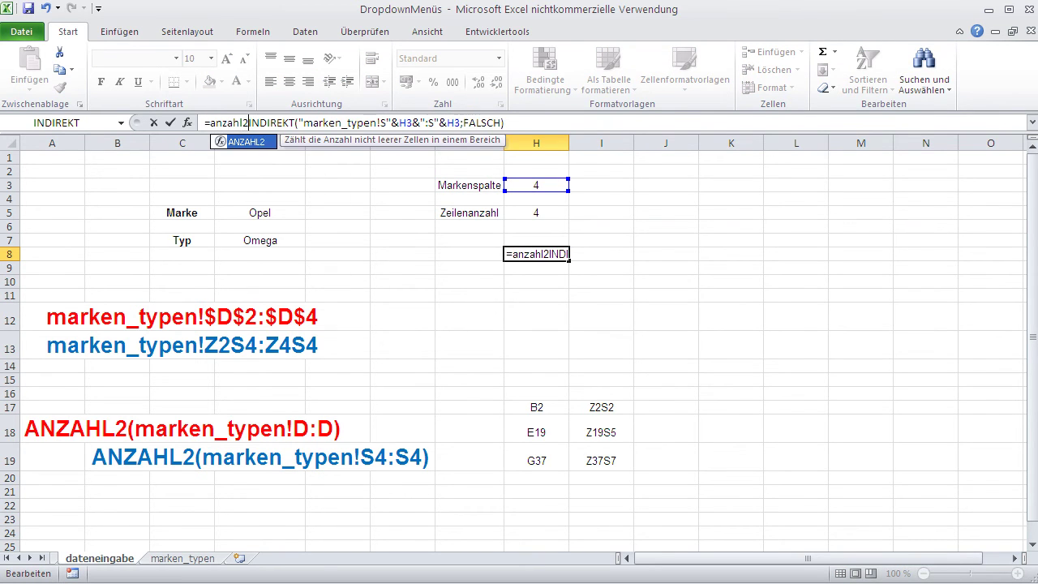
text(()
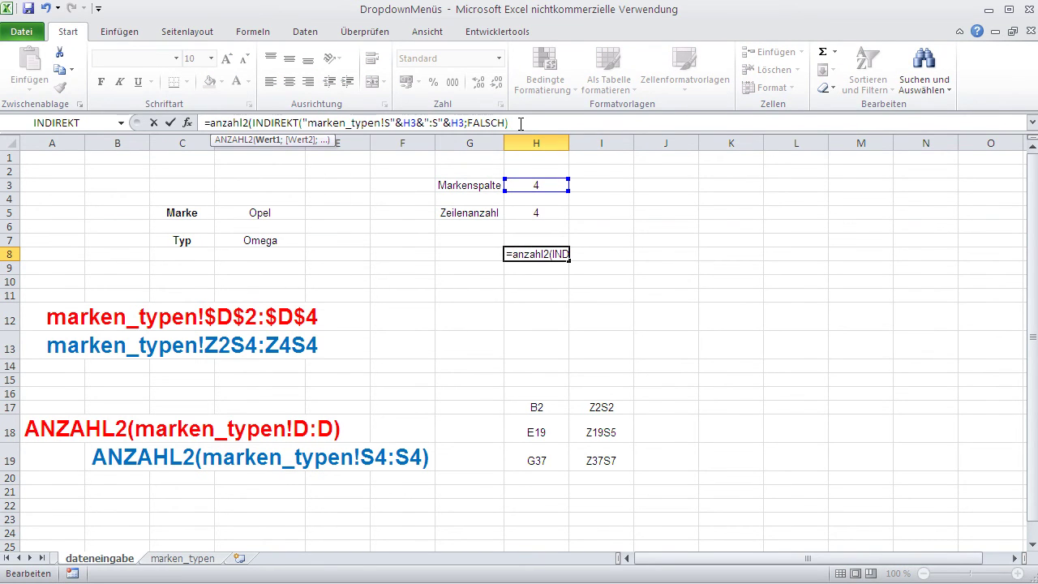
key(Return)
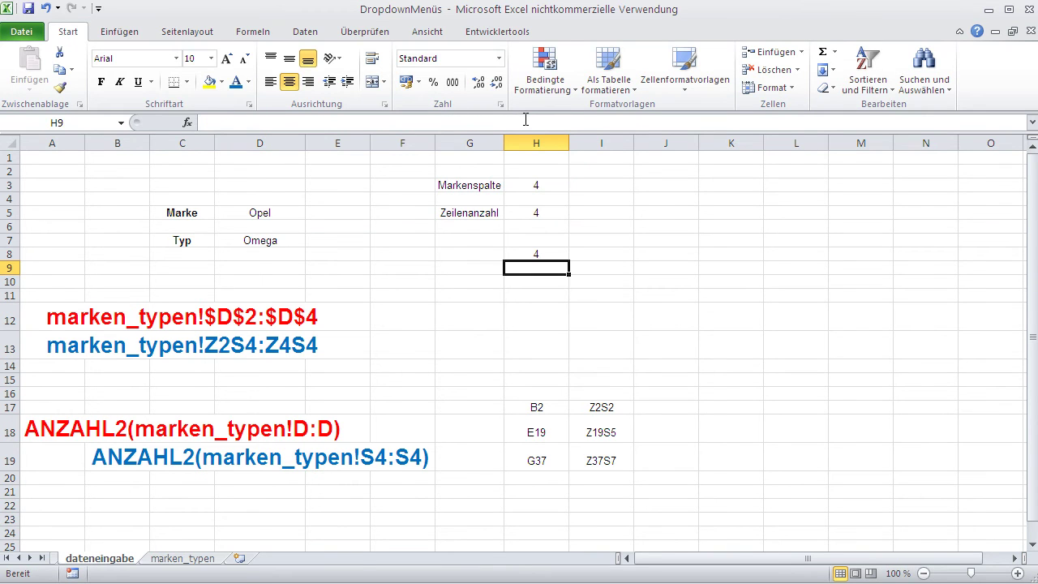
- Format the H8 count blue, bold and at font size 12
click(538, 256)
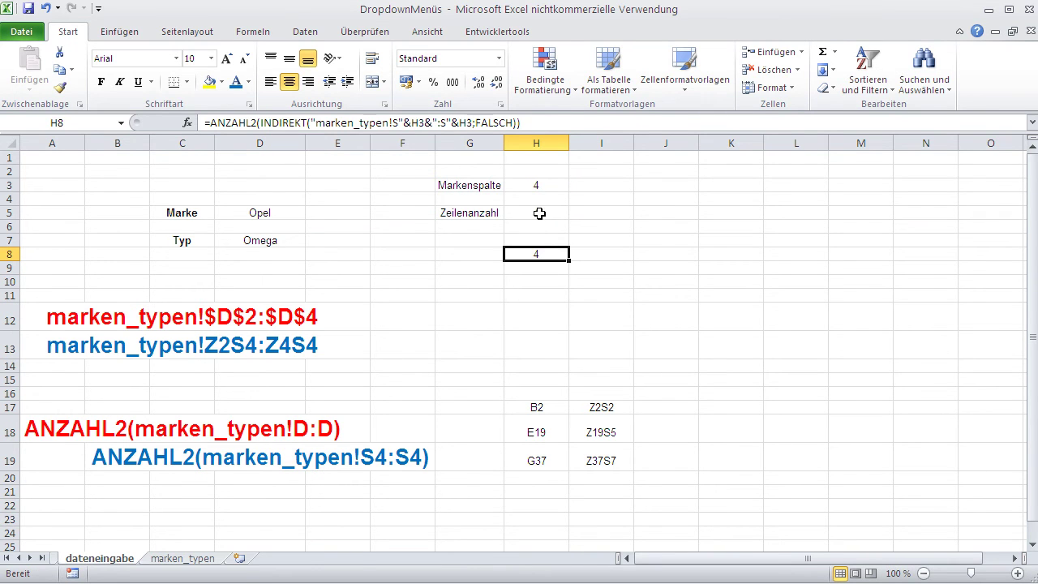
click(236, 81)
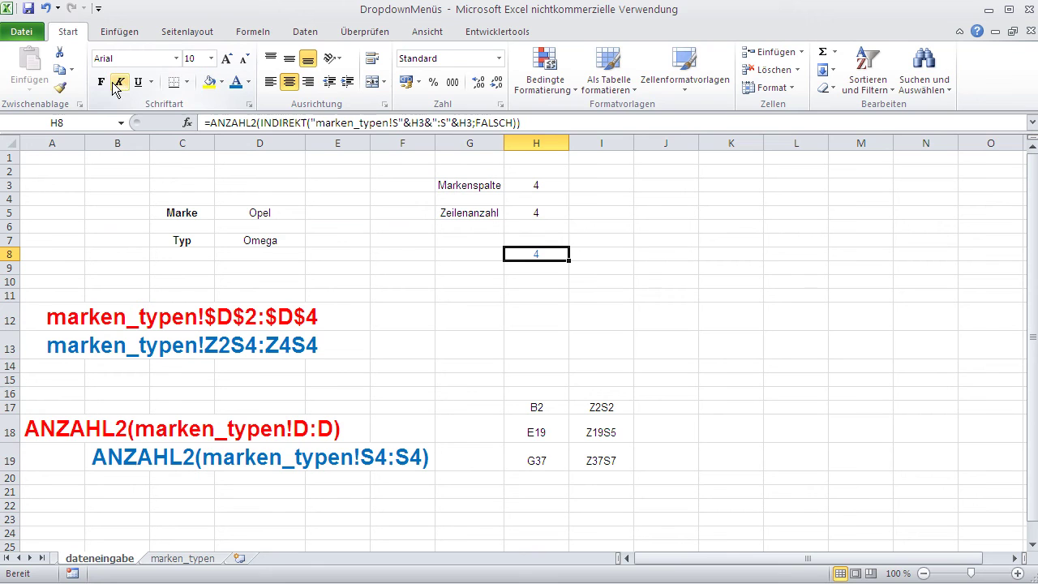
click(101, 84)
click(211, 58)
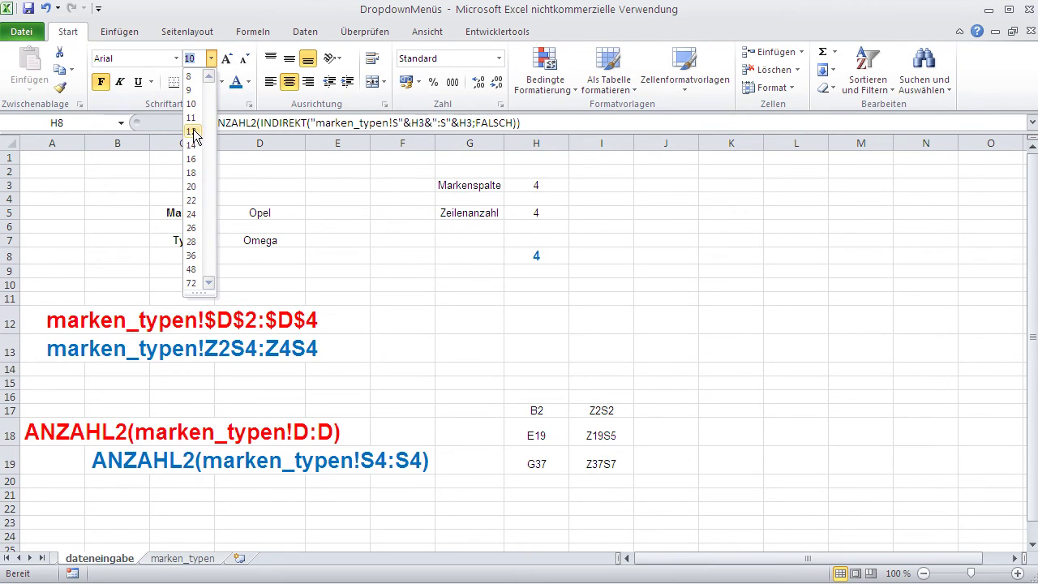
click(491, 300)
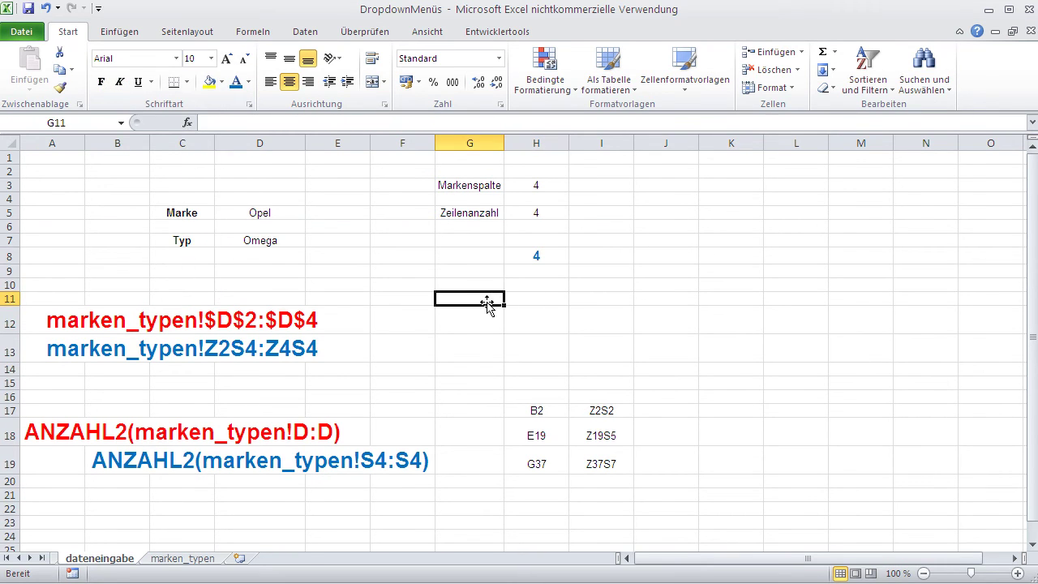
click(267, 240)
- Choose BMW as Marke and cross-check the counts against the marken_typen sheet
click(290, 215)
click(312, 212)
click(287, 231)
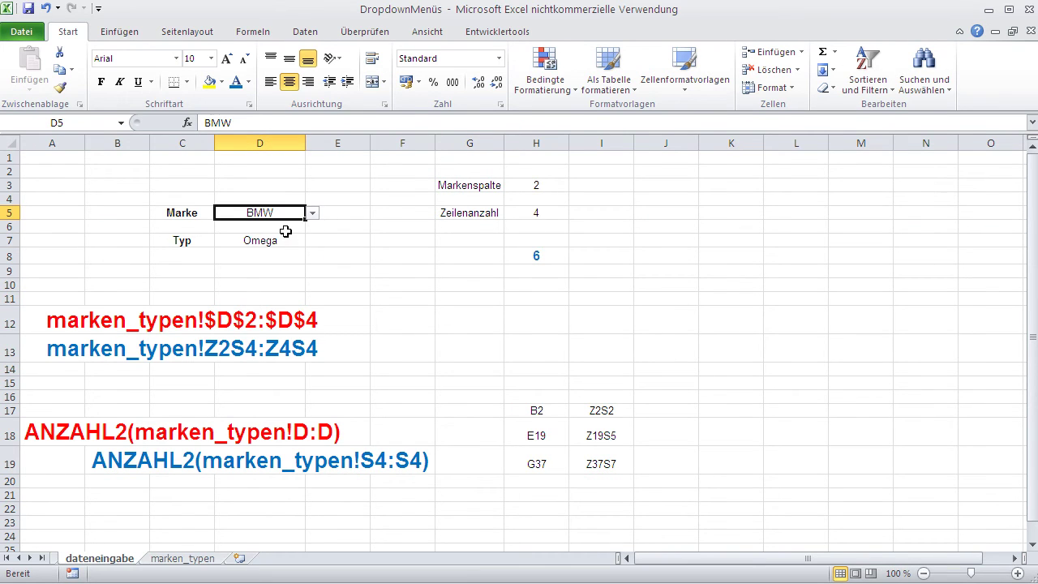
click(531, 257)
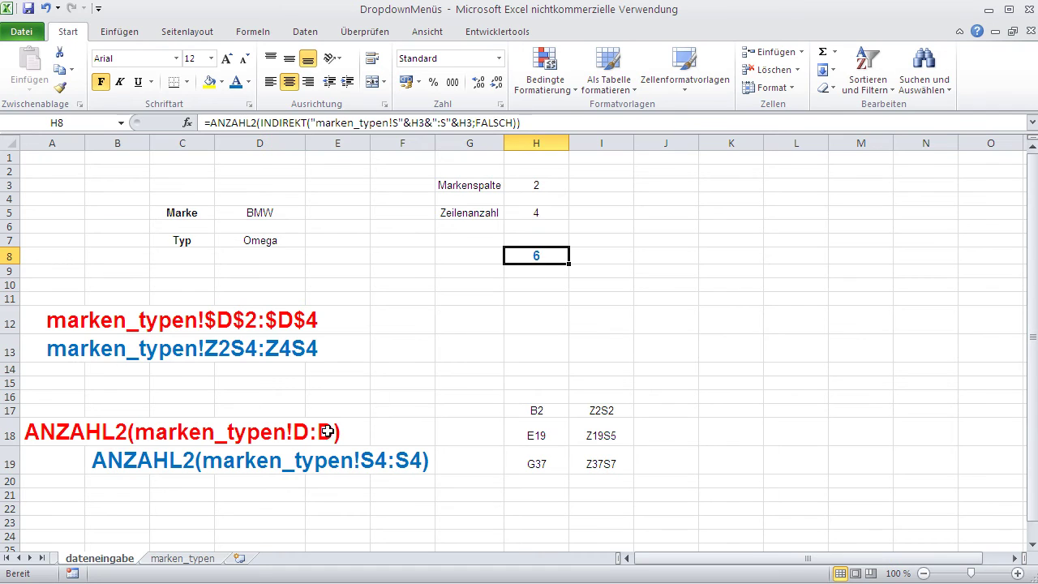
click(204, 560)
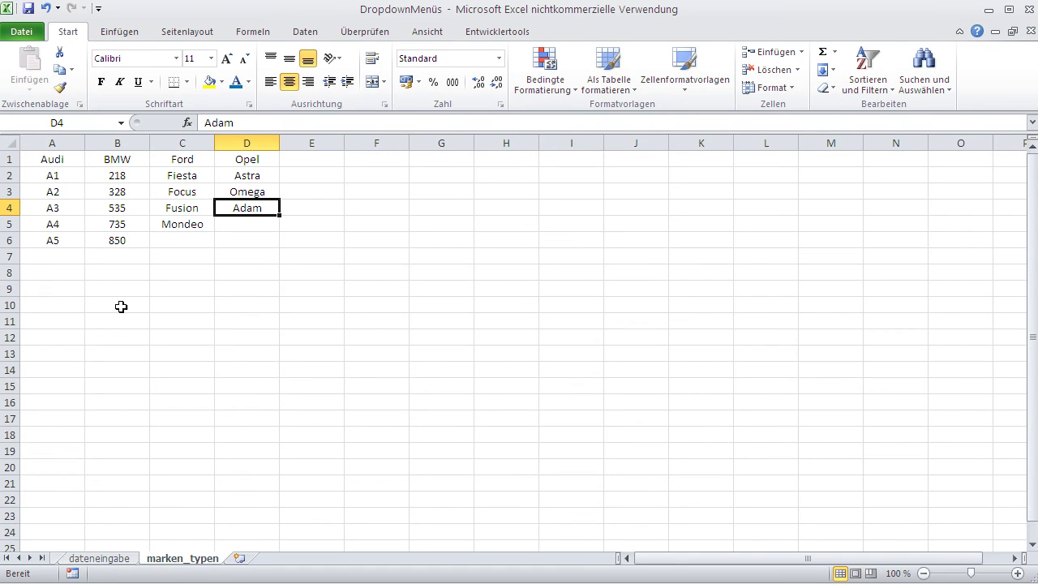
click(115, 560)
click(538, 212)
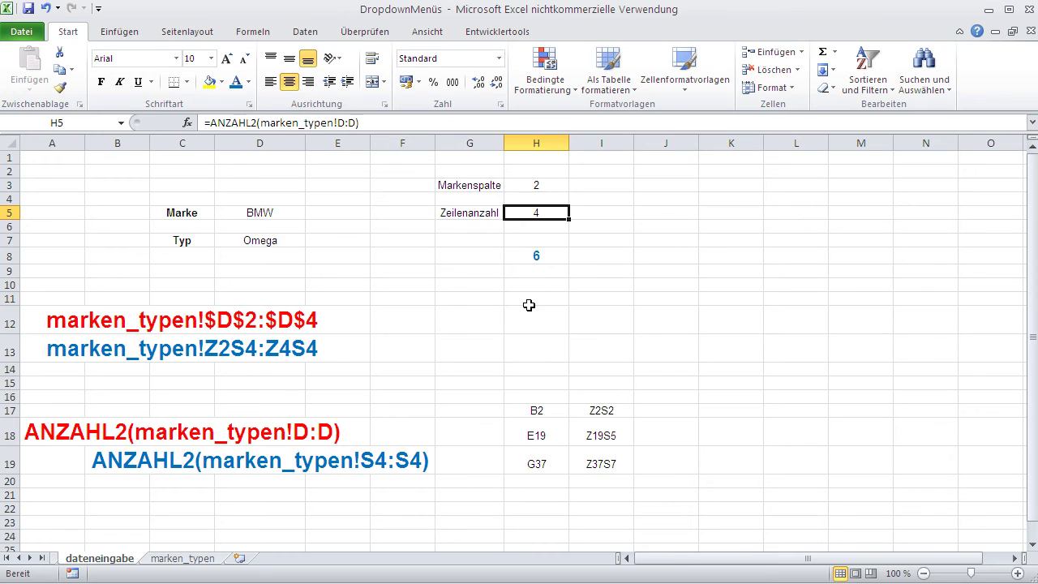
- Switch the Marke dropdown through Ford and Opel, ending on Audi
click(280, 216)
click(313, 214)
click(289, 245)
click(310, 213)
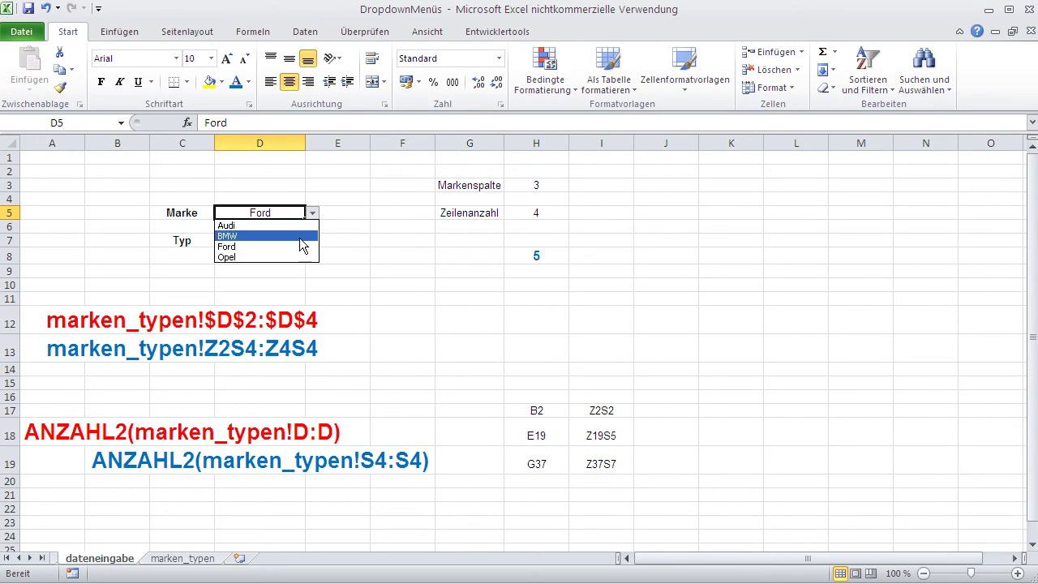
click(286, 256)
click(313, 213)
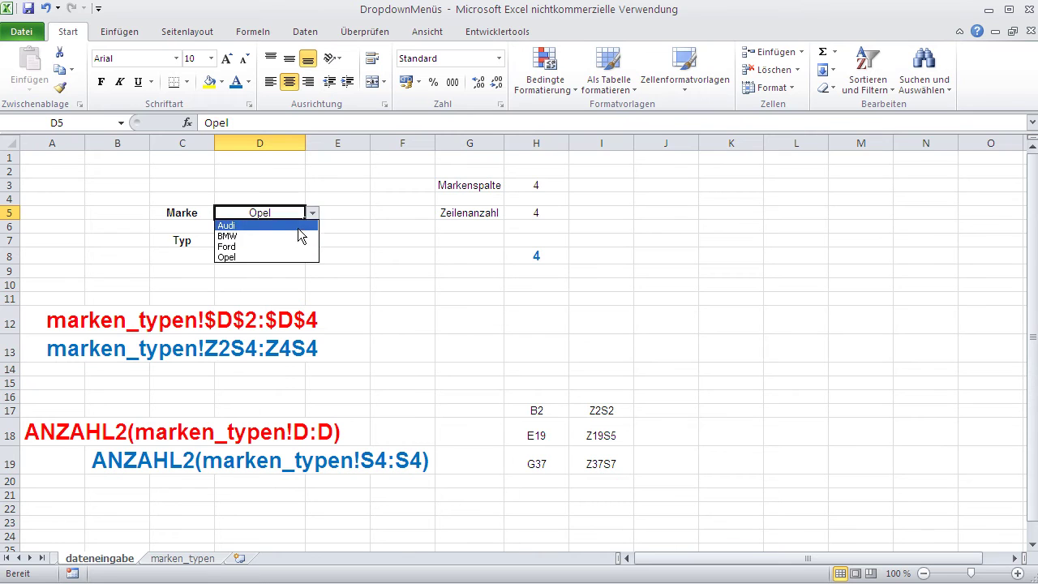
click(296, 226)
- Clear the old row count in H5
click(539, 217)
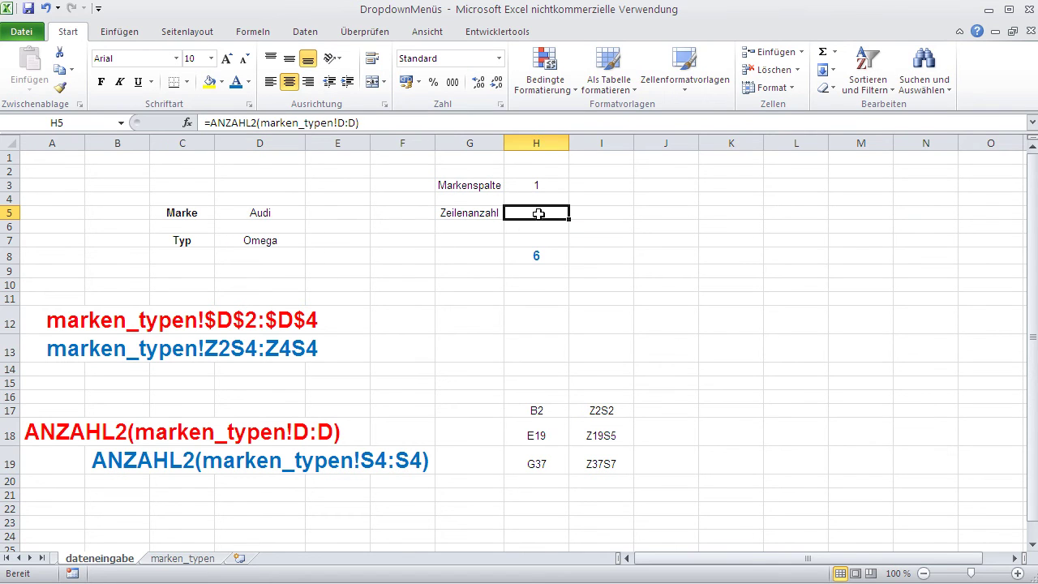
key(Delete)
click(520, 259)
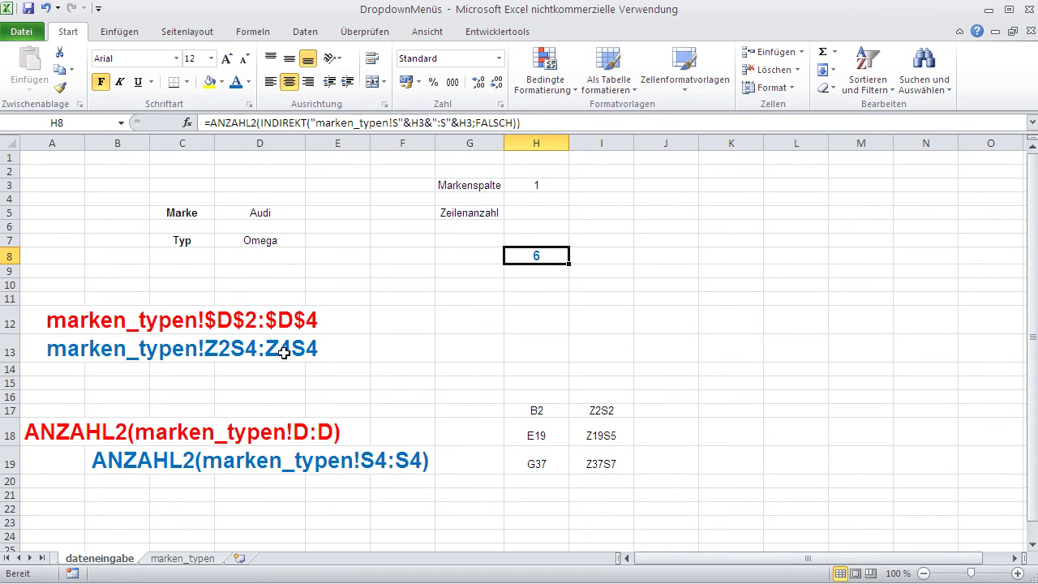
- Move the ANZAHL2/INDIREKT count formula from H8 up to H5 beside Zeilenanzahl, leaving H8 empty
drag(517, 248, 524, 229)
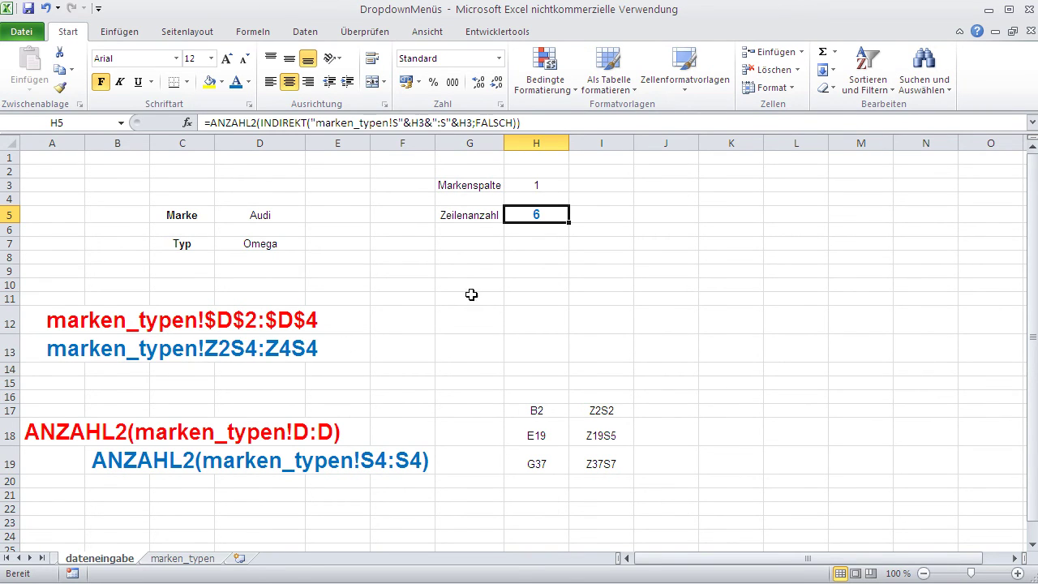
click(518, 260)
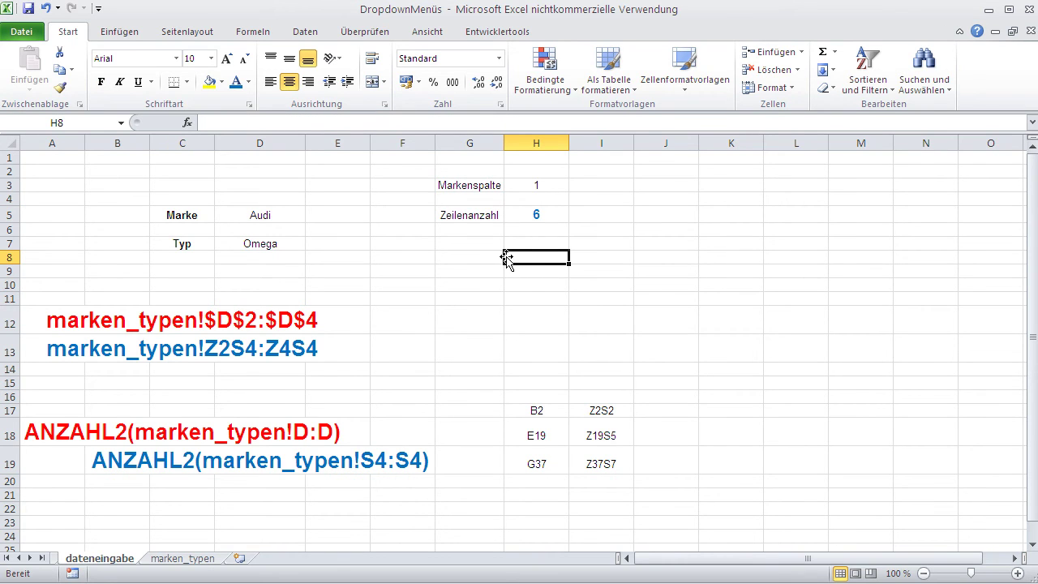
click(187, 124)
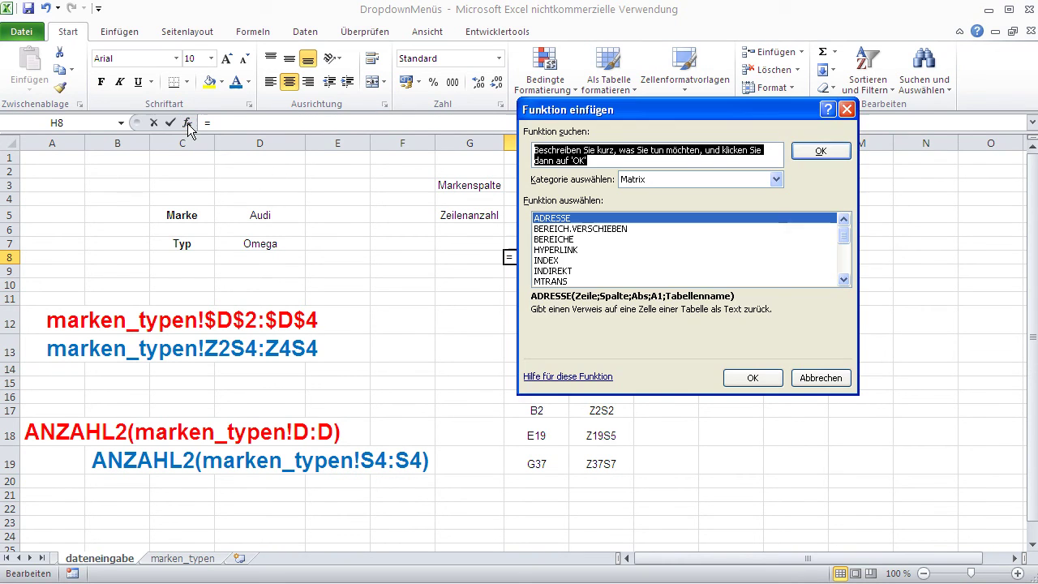
click(572, 270)
click(753, 378)
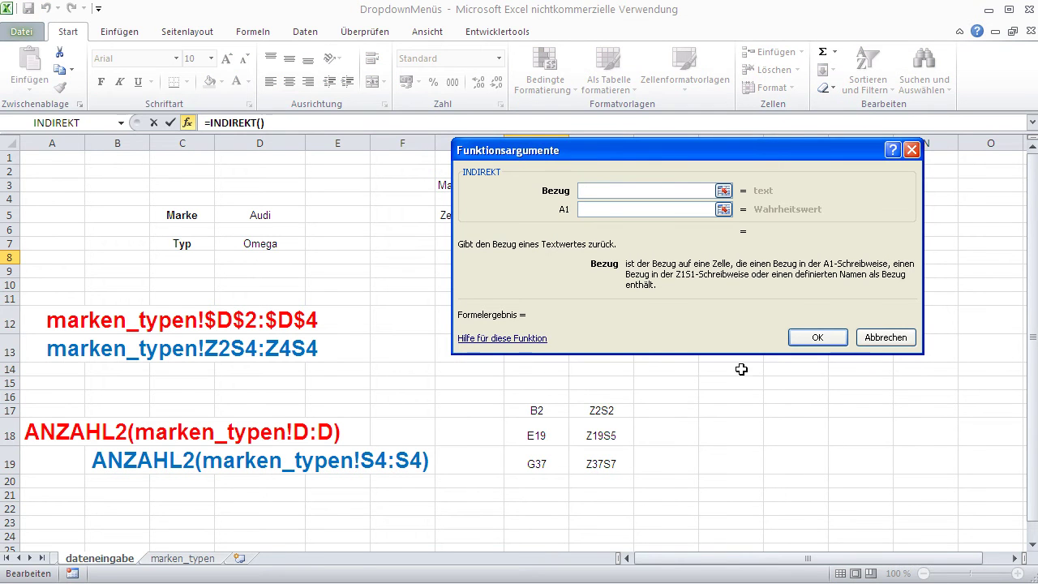
drag(593, 150, 541, 281)
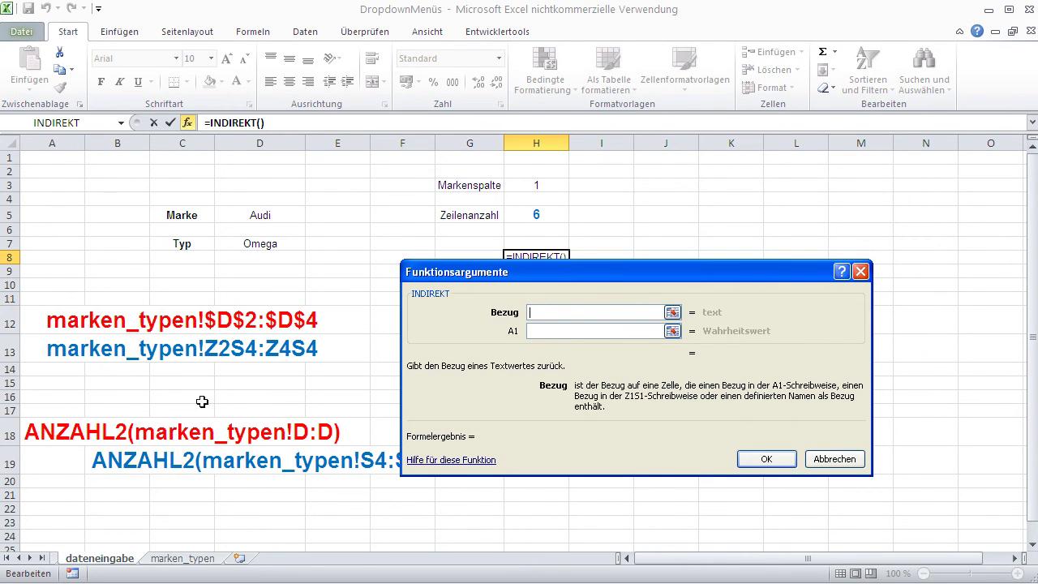
text("marken_typen)
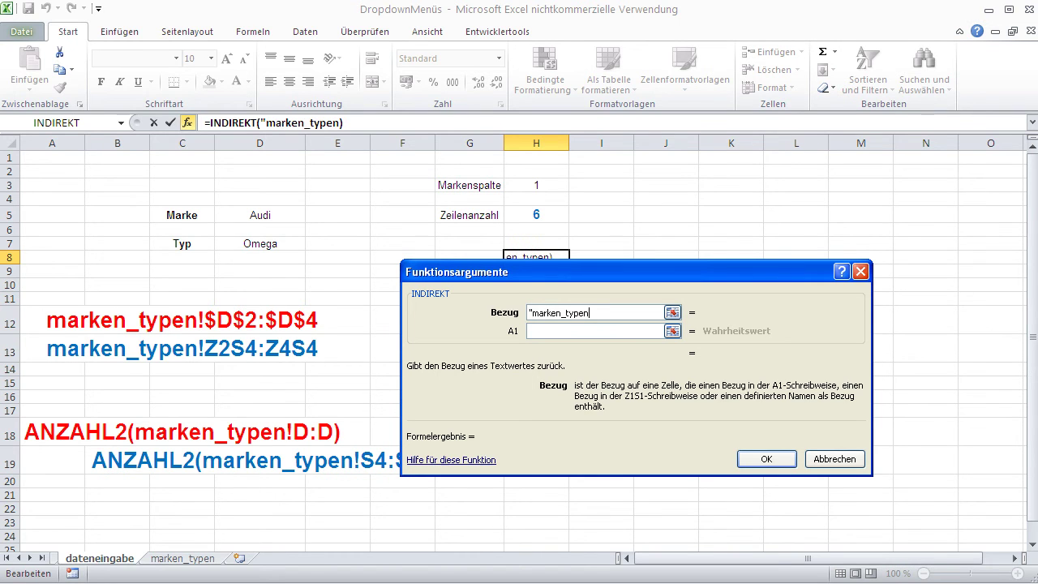
text(!)
text(Z2)
click(824, 462)
click(182, 558)
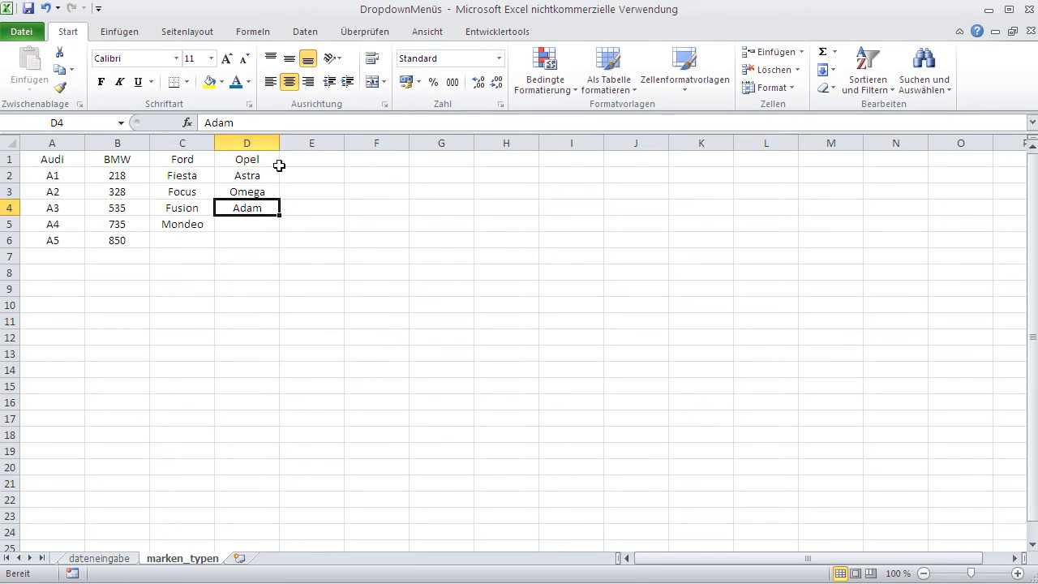
click(111, 559)
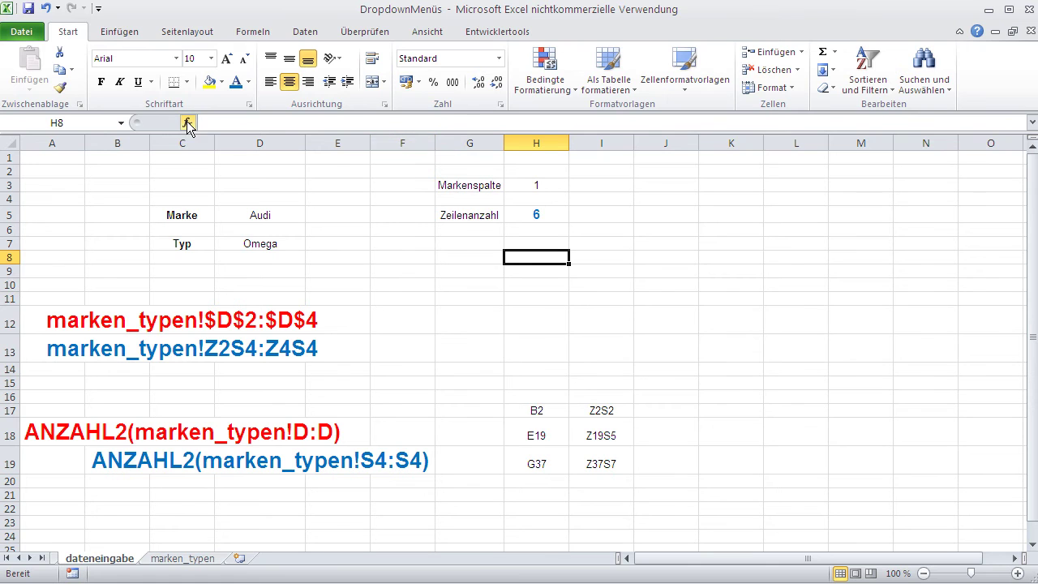
- Insert INDIREKT in H8 with reference "marken_typen!Z2S"&H3&":Z"&H5&"S"&H3
click(187, 122)
click(509, 394)
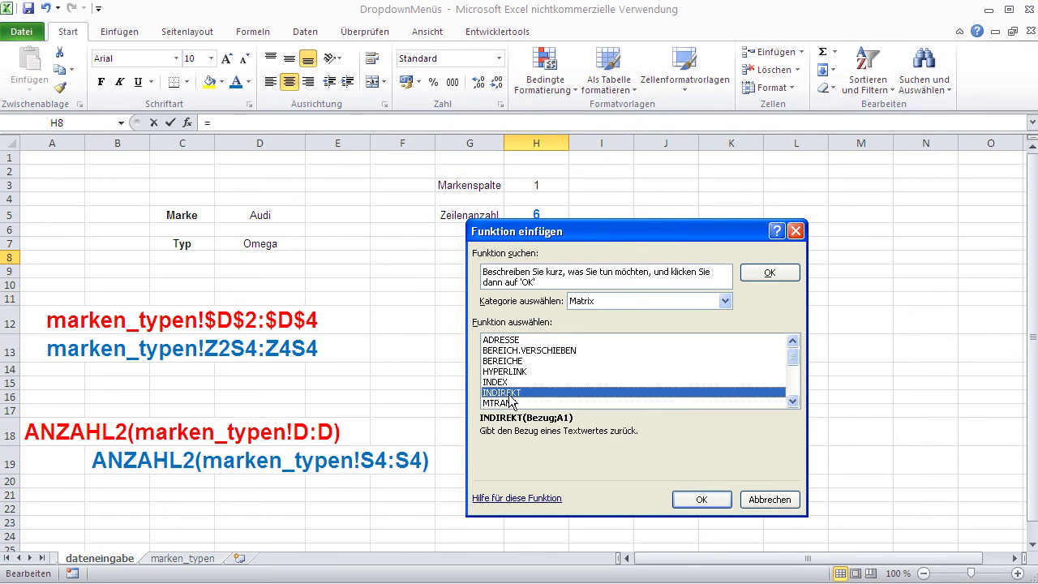
click(690, 500)
text(")
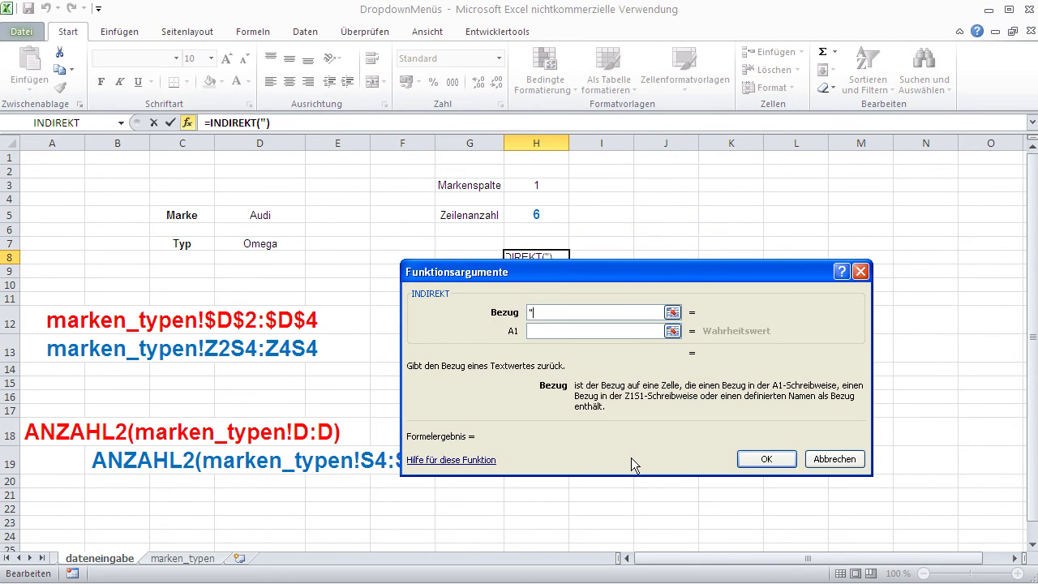
text(marken_typen)
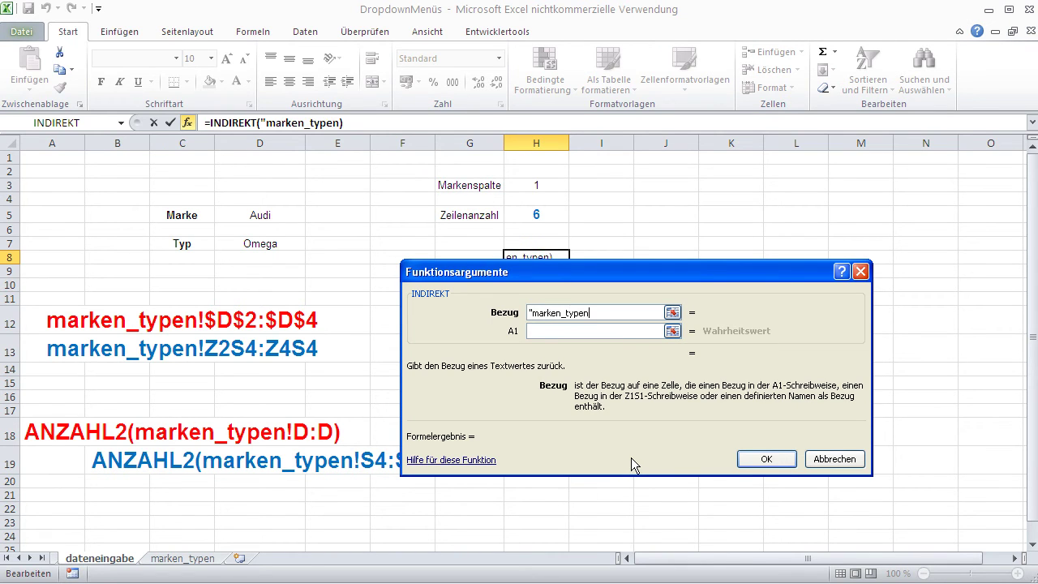
text(!)
text(Z2)
text(S)
text(")
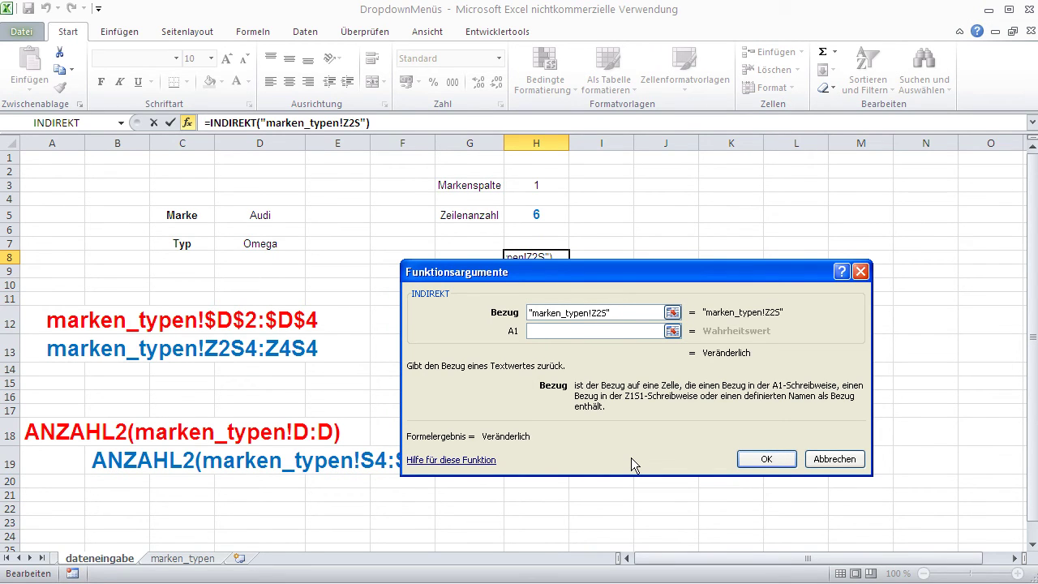
text(&)
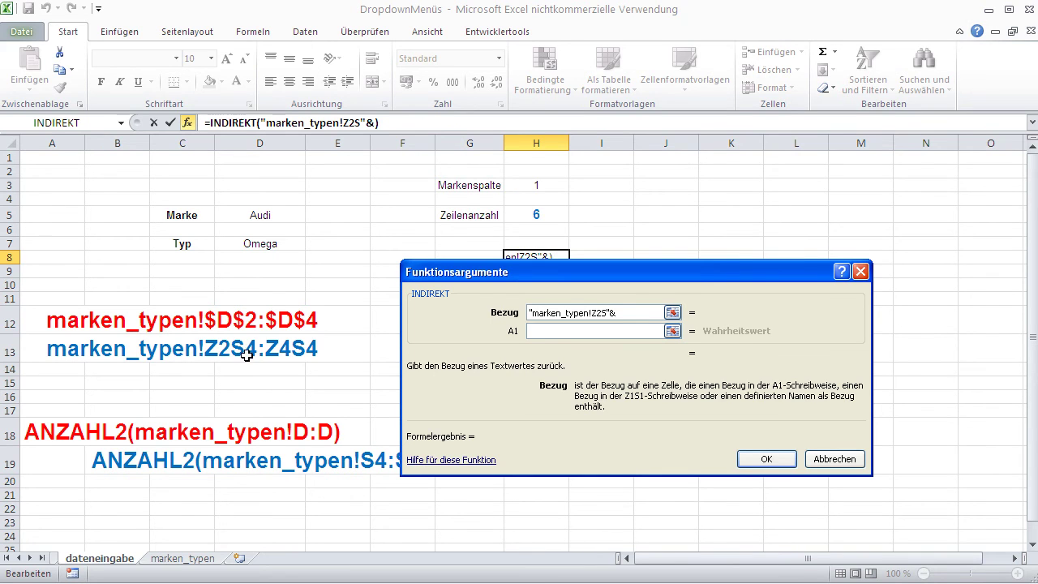
click(541, 187)
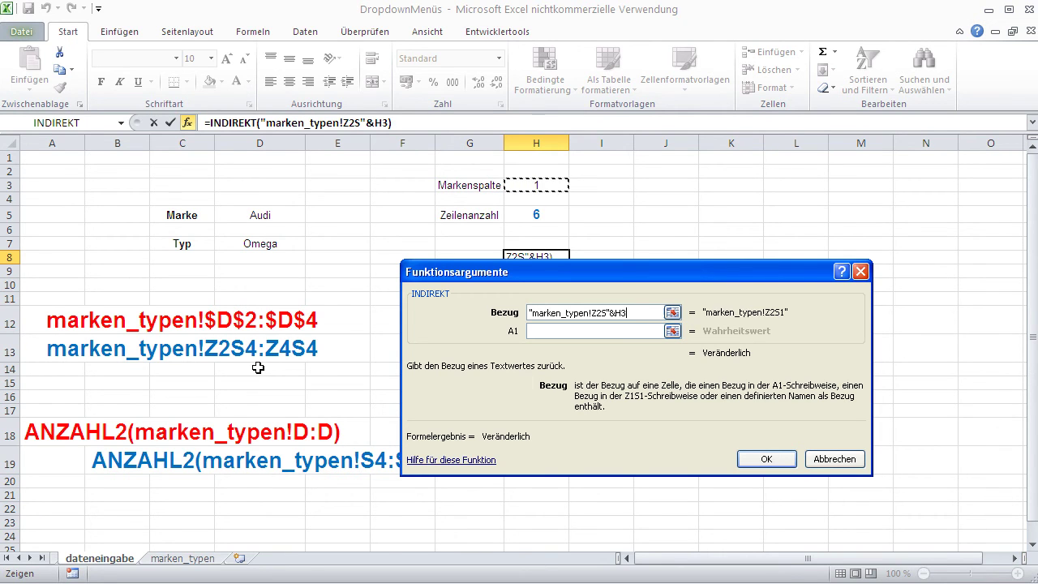
text(&":)
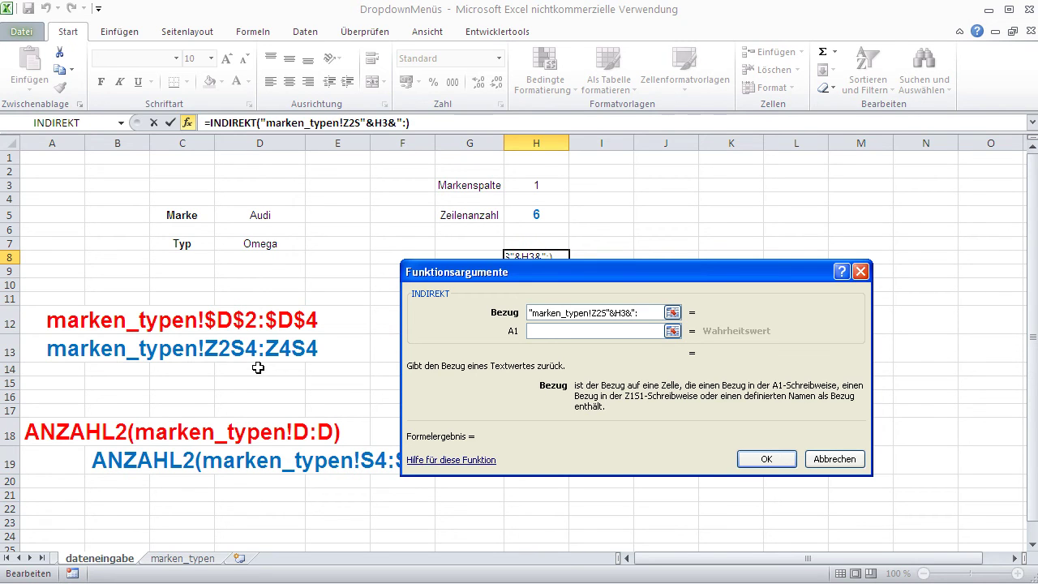
text(Z)
text("&)
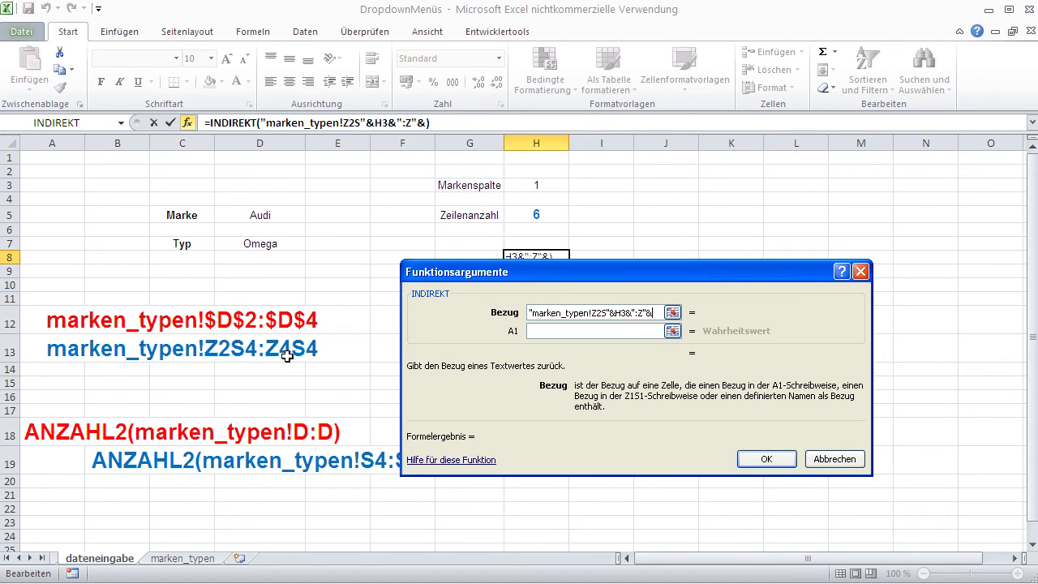
click(536, 215)
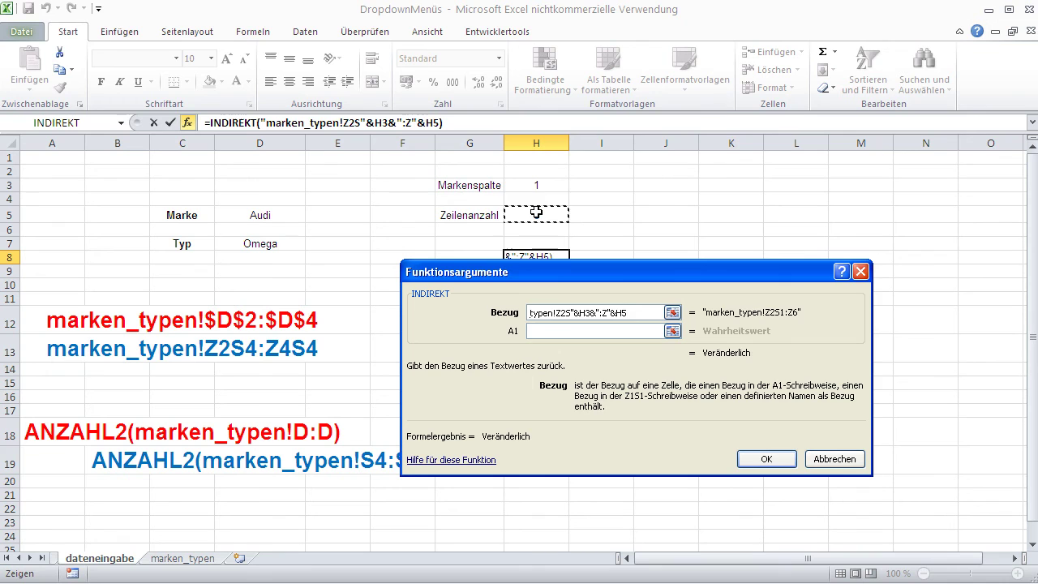
text(&")
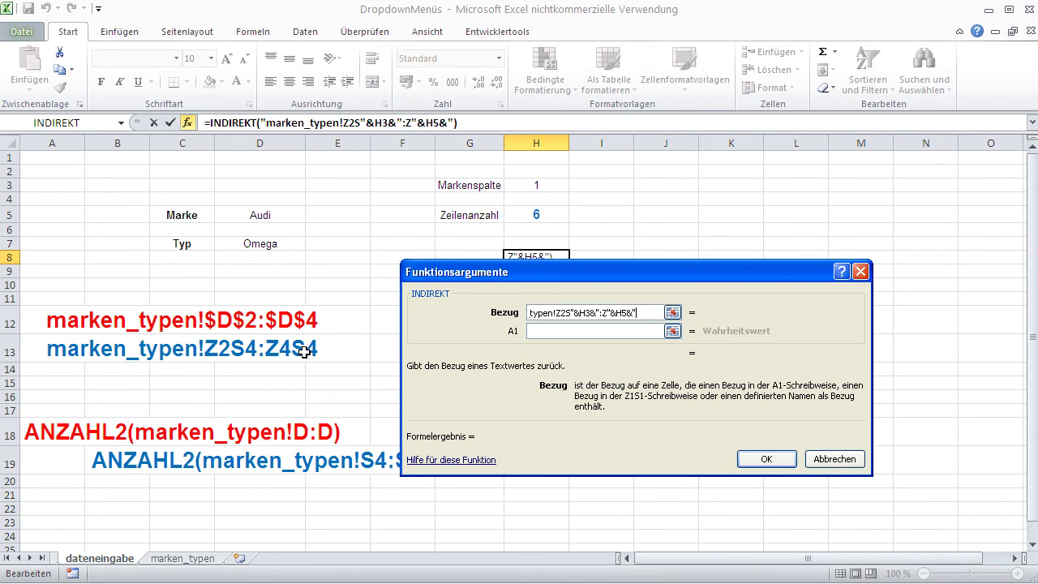
text(S)
text("&)
click(542, 188)
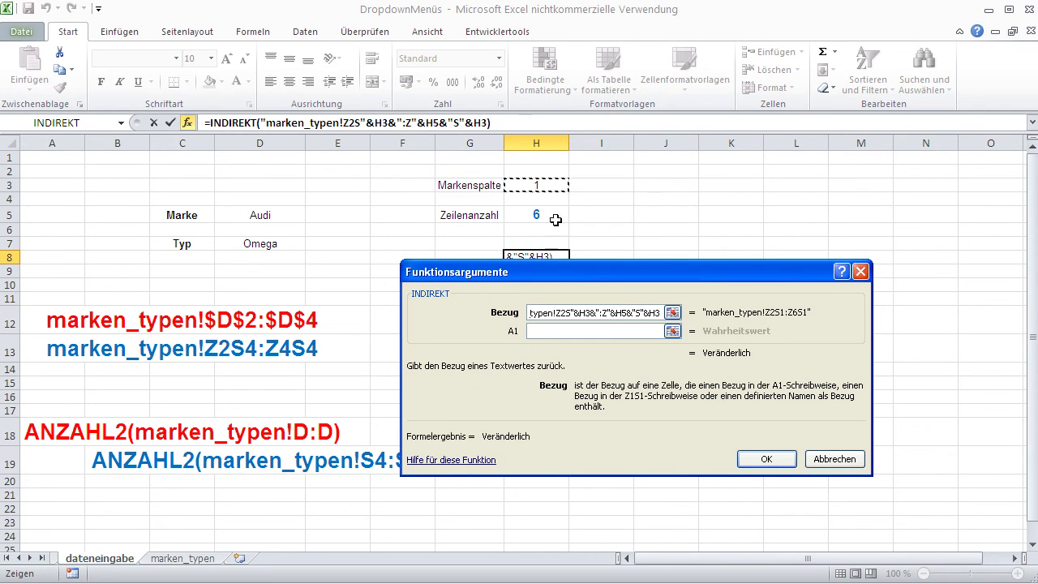
- Give INDIREKT FALSCH as its A1 argument, confirm it, then select H8's formula text
drag(610, 275, 46, 378)
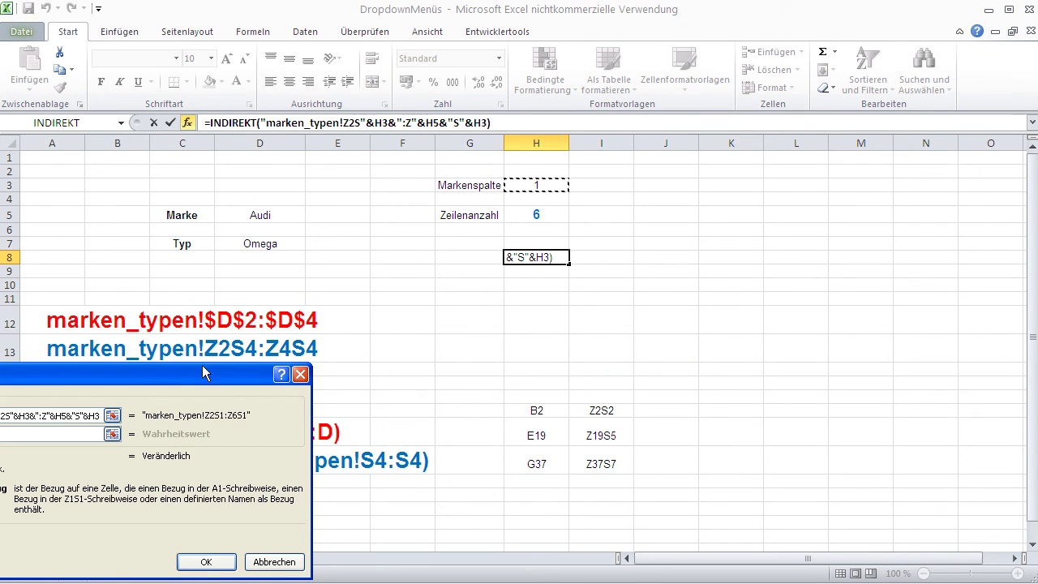
drag(178, 386, 186, 393)
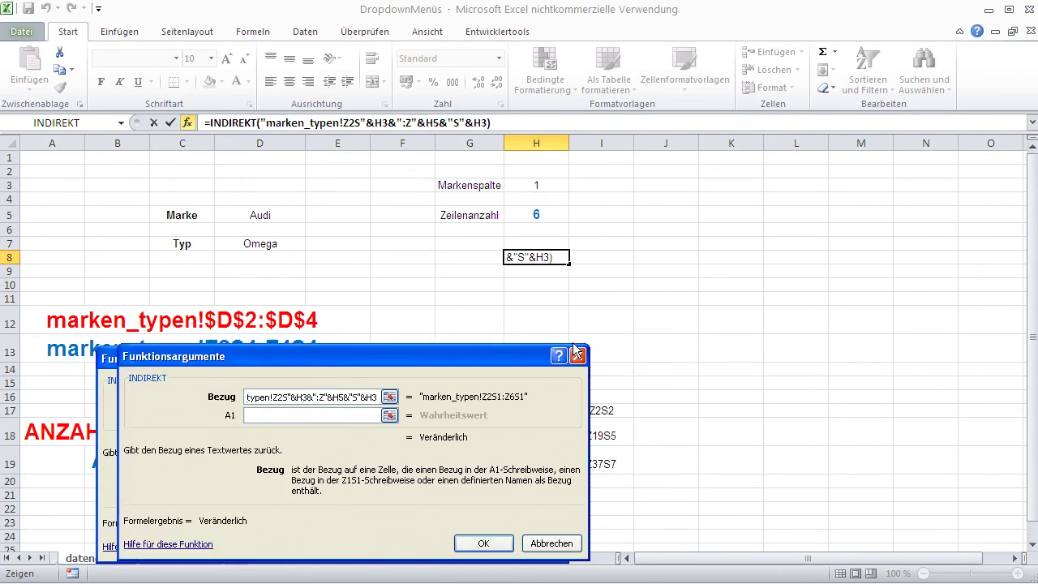
drag(245, 378, 809, 174)
click(634, 240)
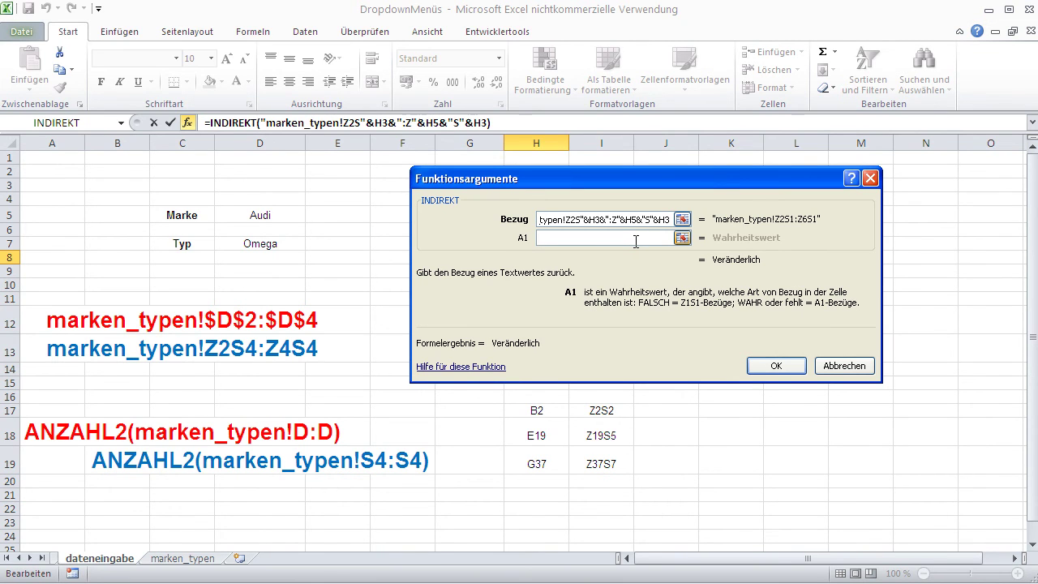
text(fa)
text(l)
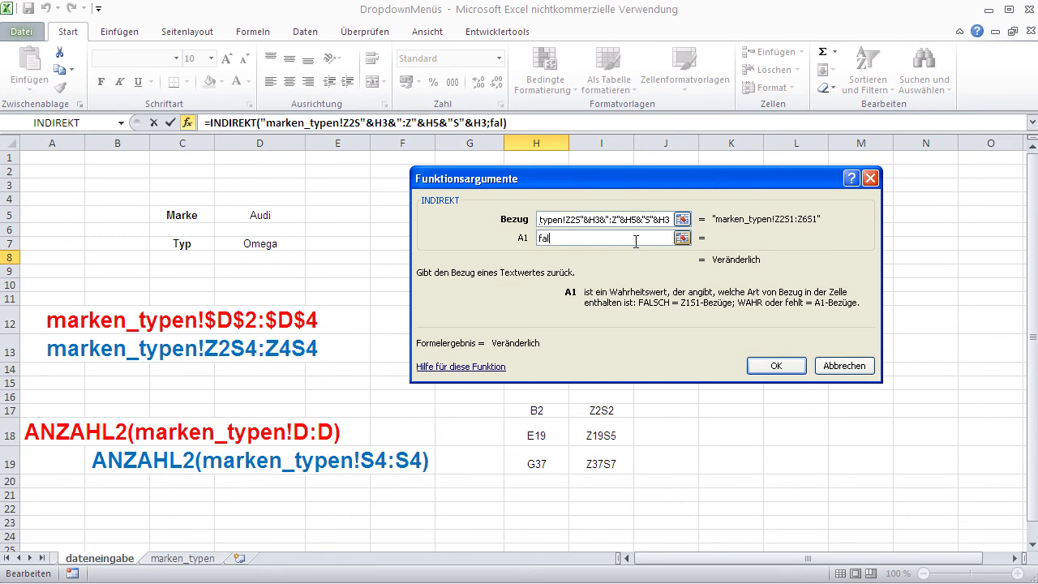
text(sch)
click(778, 365)
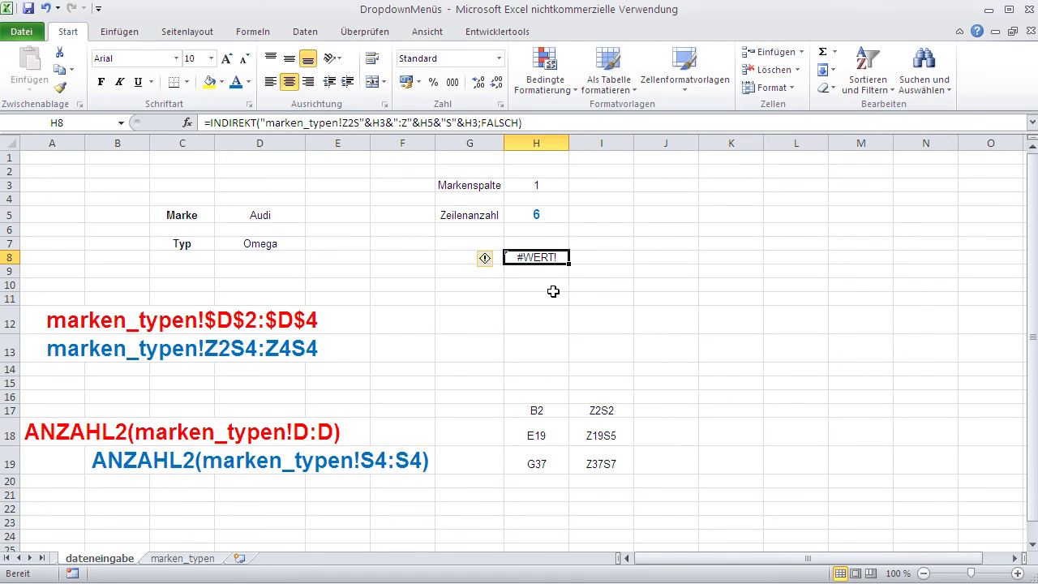
click(535, 122)
drag(535, 122, 202, 122)
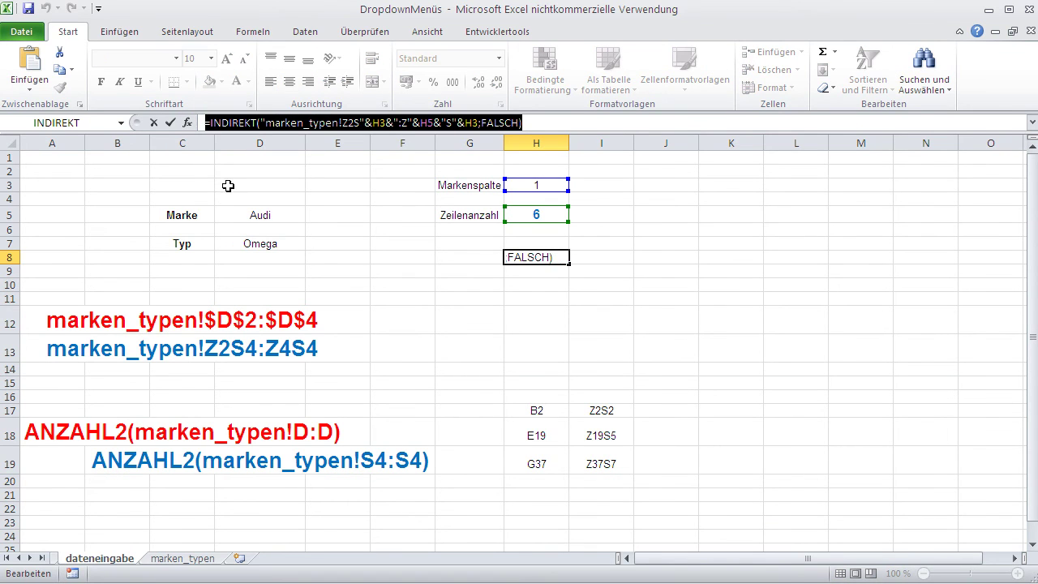
- Replace D7's Datenüberprüfung list source with the copied INDIREKT formula
key(Escape)
click(246, 244)
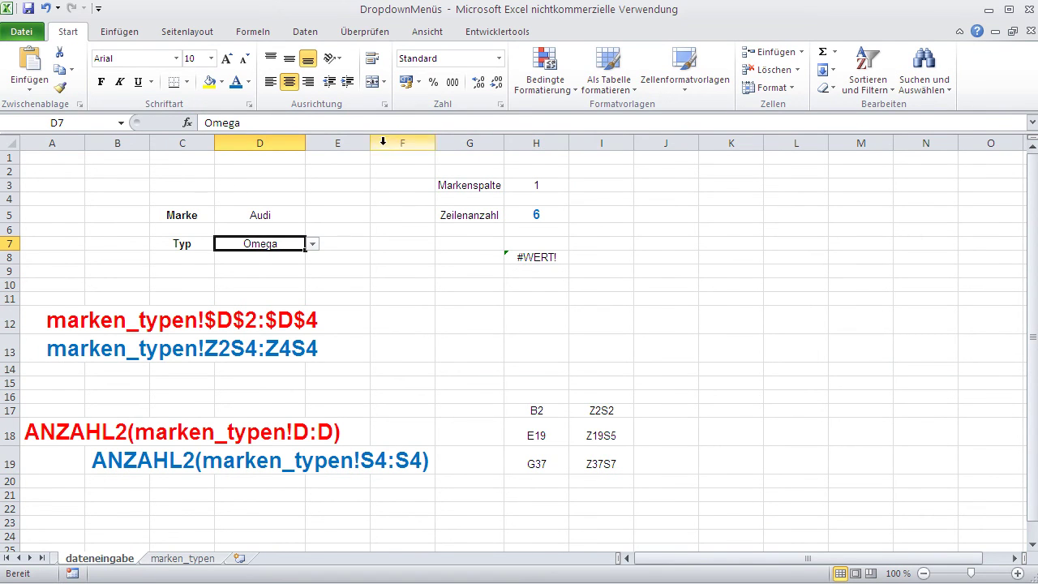
click(305, 31)
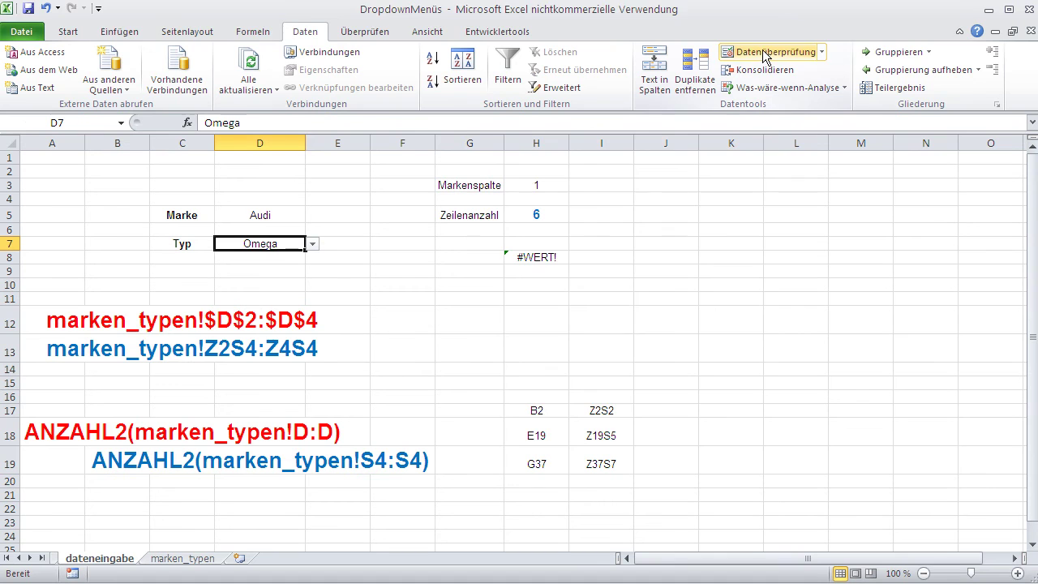
click(763, 52)
drag(621, 303, 493, 306)
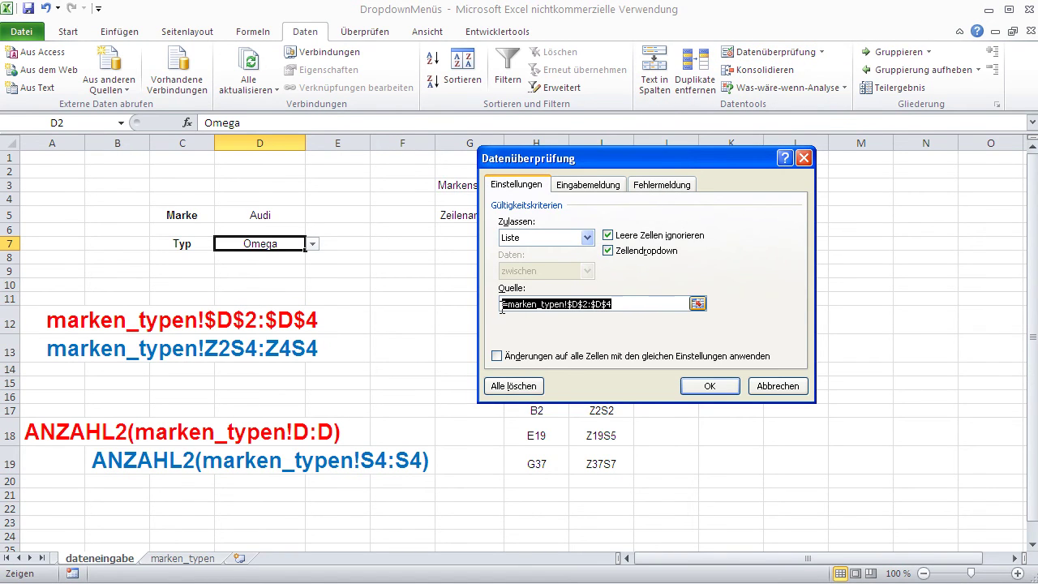
key(Delete)
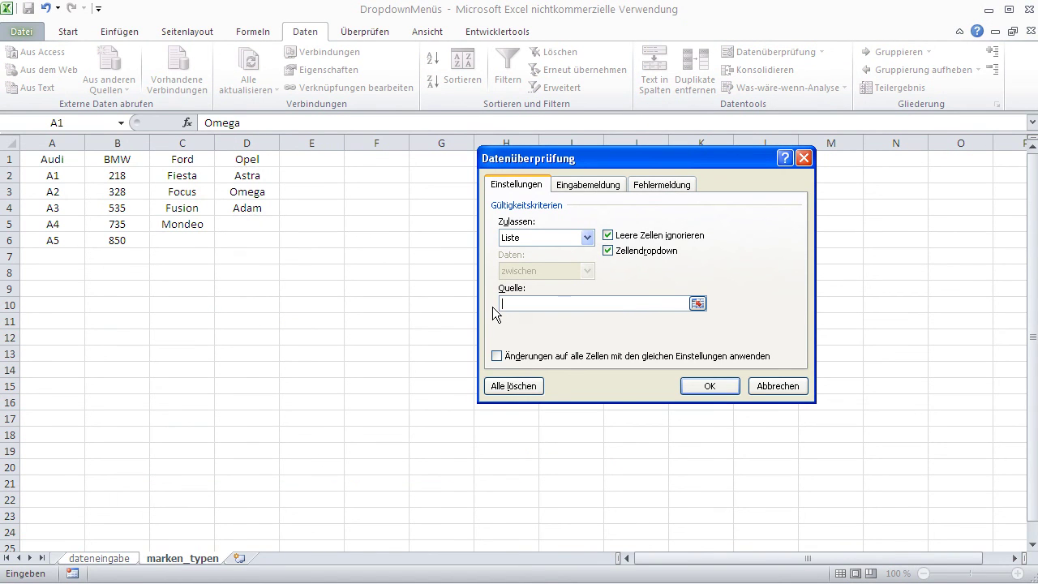
key(ctrl+v)
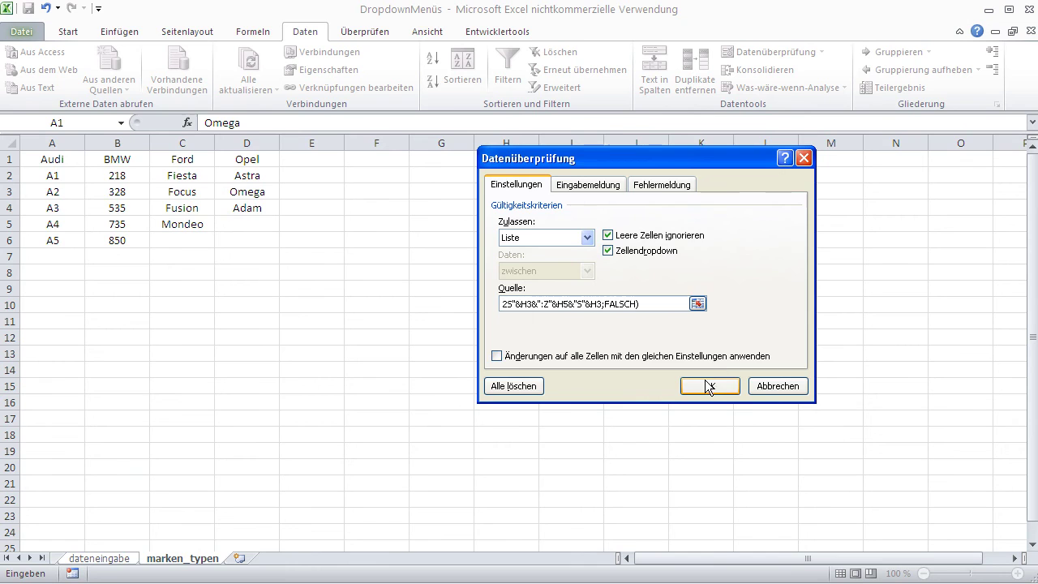
click(708, 387)
click(375, 286)
- Test the dropdowns by choosing Marke BMW and Typ 535
click(285, 217)
click(313, 215)
click(267, 241)
click(290, 243)
click(312, 244)
click(287, 282)
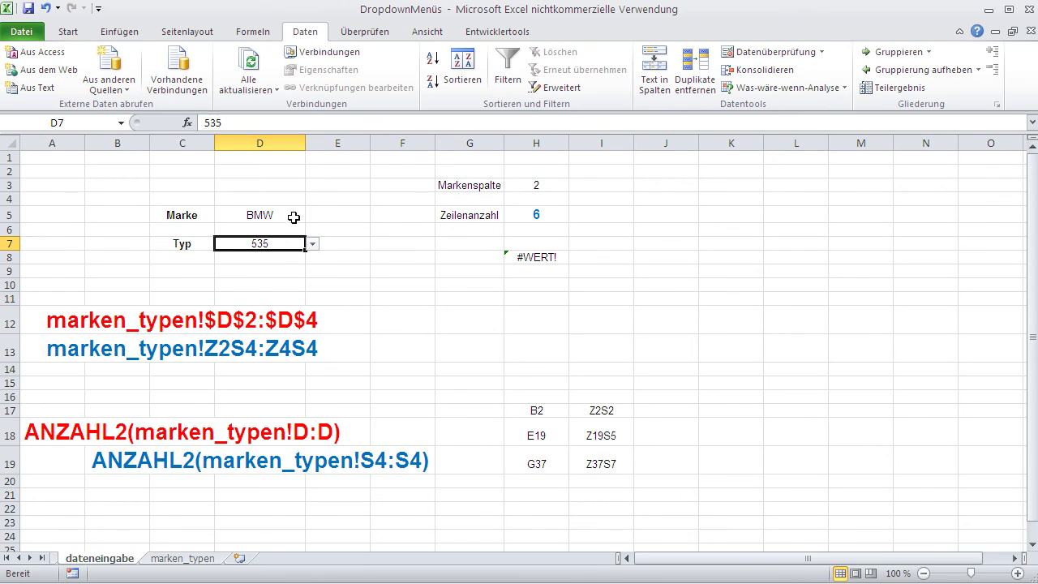
- Choose Marke Ford and Typ Fusion to test the dependent list
click(294, 215)
click(313, 214)
click(277, 249)
click(285, 245)
click(312, 244)
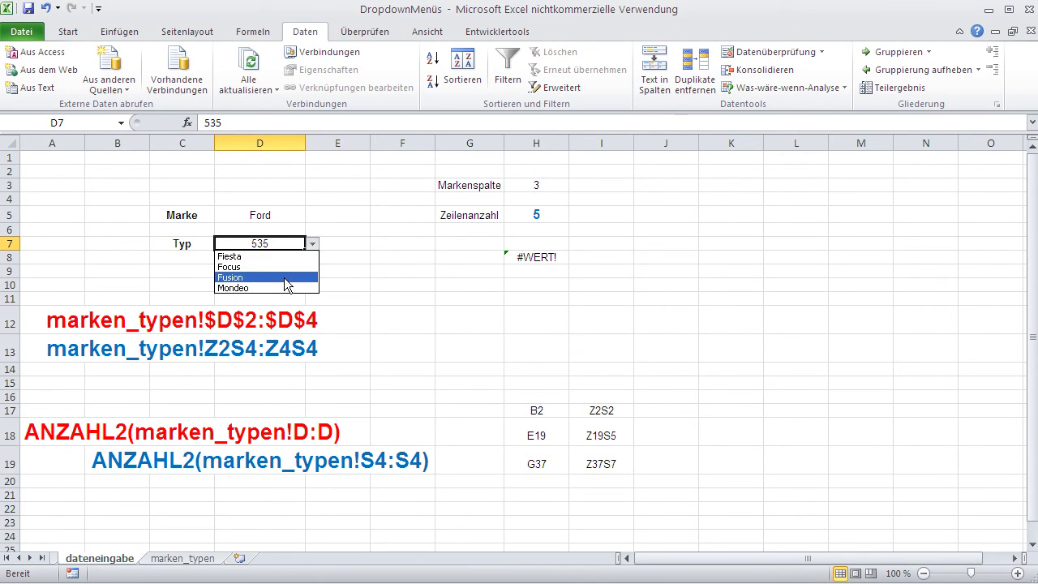
click(285, 278)
- Choose Marke Audi with Typ A4, then select empty cell E1 on marken_typen
click(284, 215)
click(312, 216)
click(302, 231)
click(296, 244)
click(312, 244)
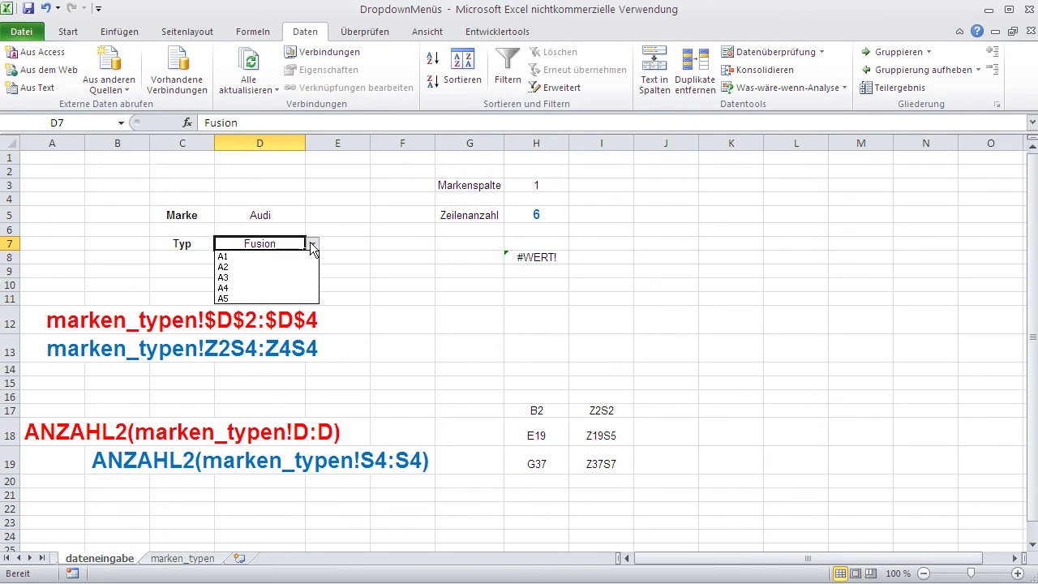
click(290, 289)
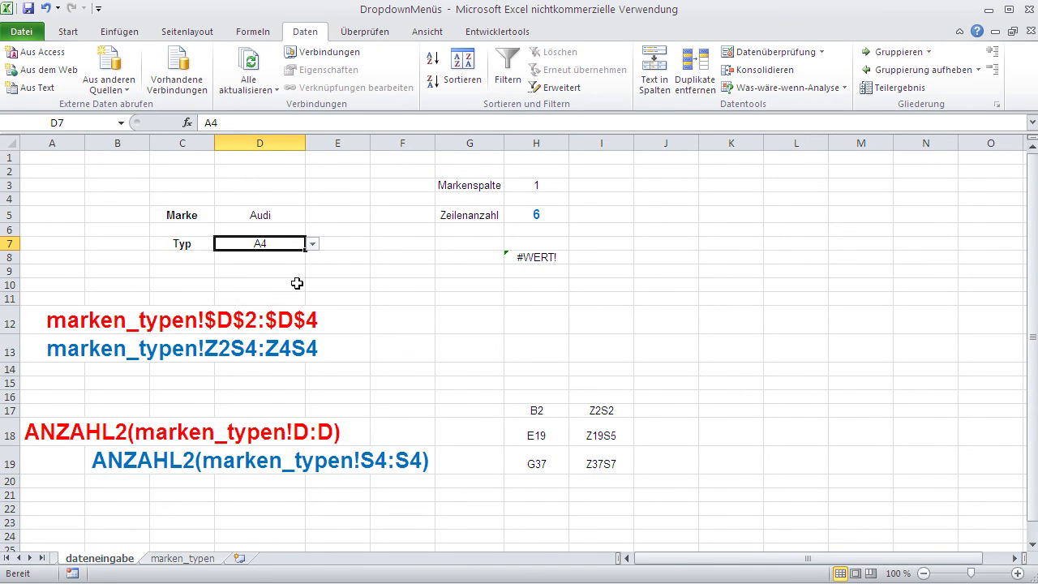
click(312, 244)
click(334, 275)
click(186, 558)
click(308, 160)
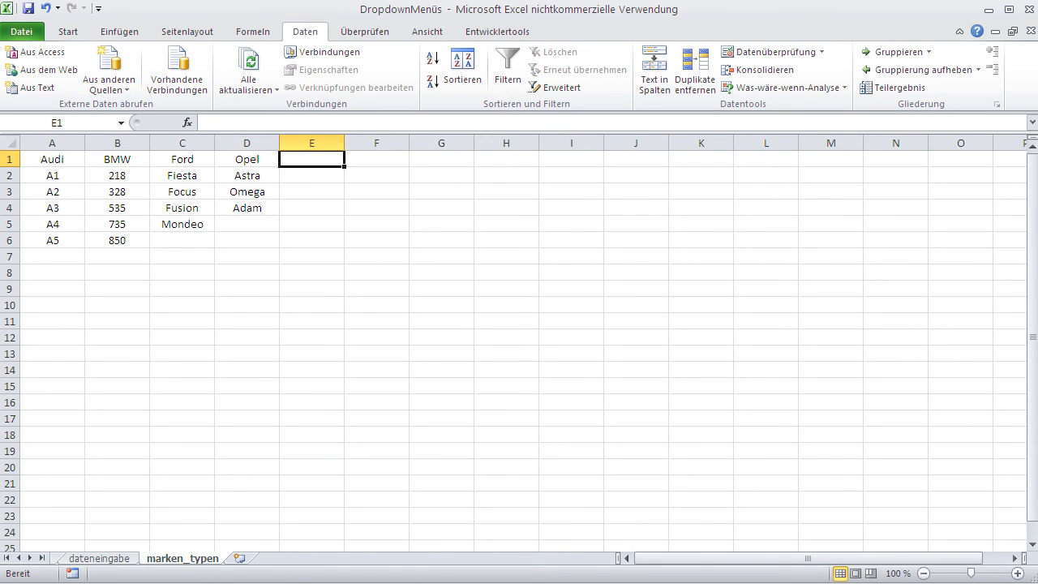
- Enter Ferrari with types Testarossa, 308 and 412 in E1:E4
text(Ferrari)
key(Return)
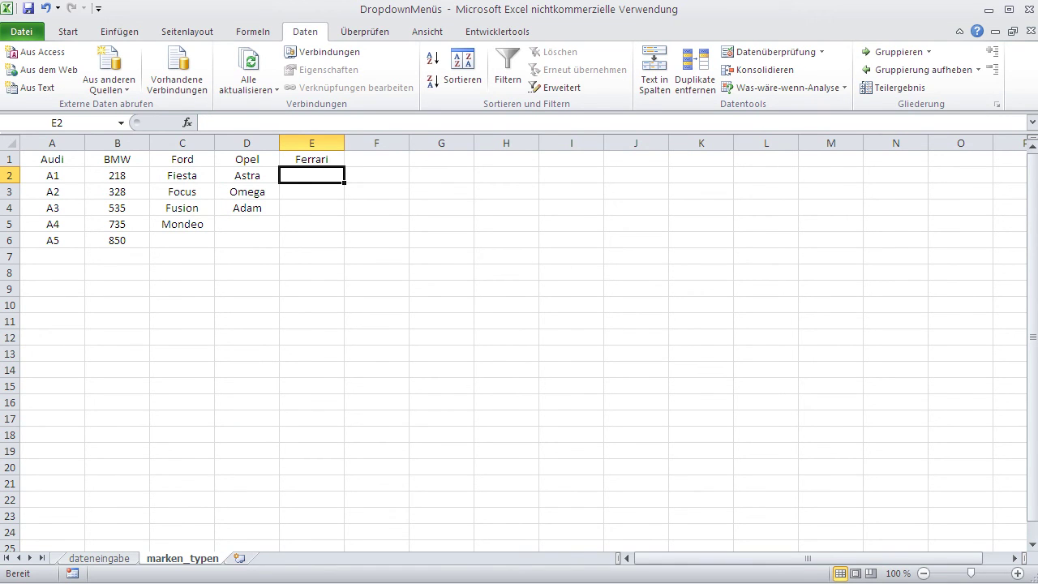
text(Testa)
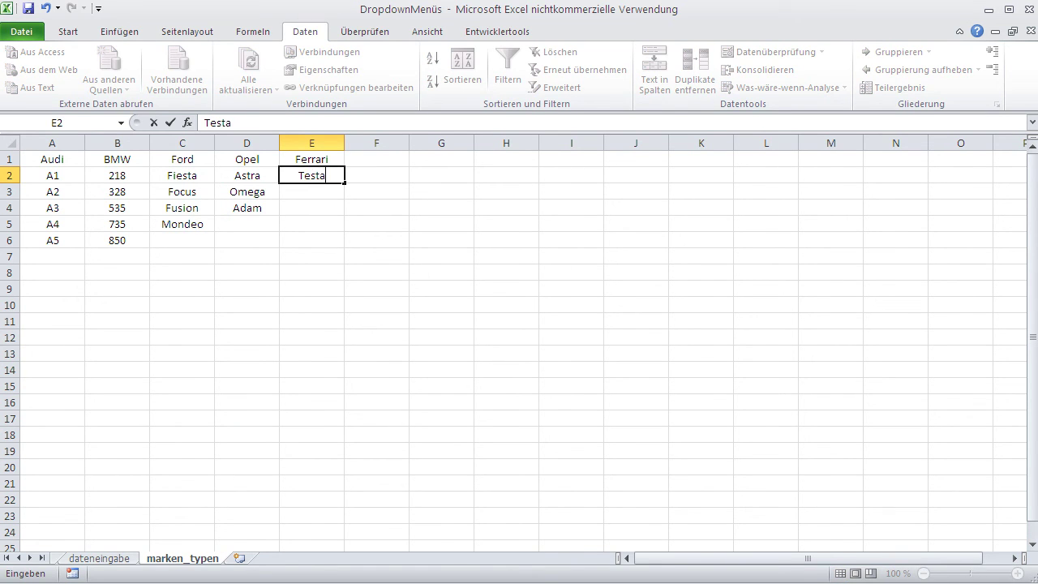
text(rossa)
key(Return)
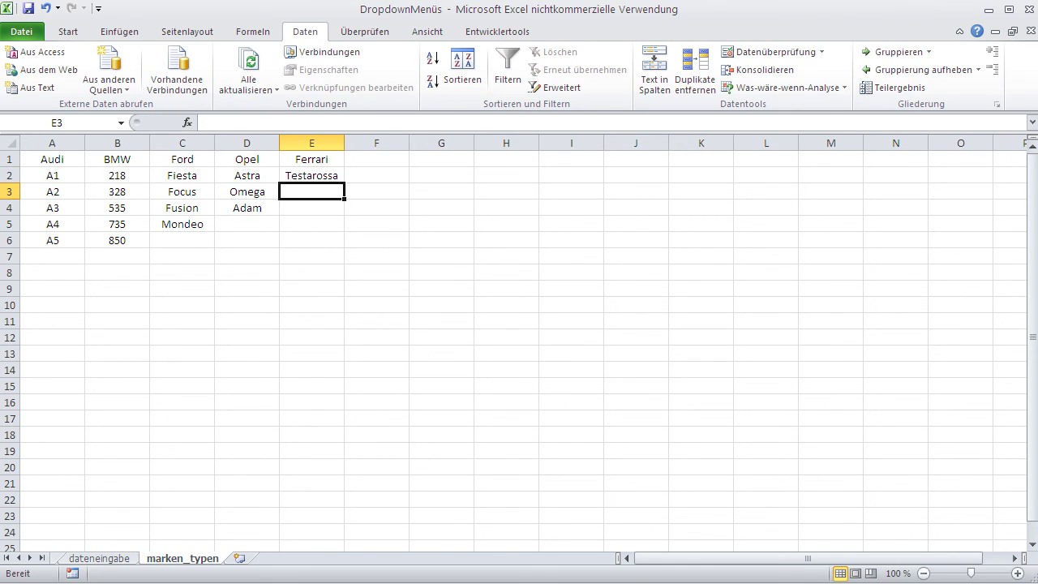
text(308)
key(Return)
text(412)
key(Return)
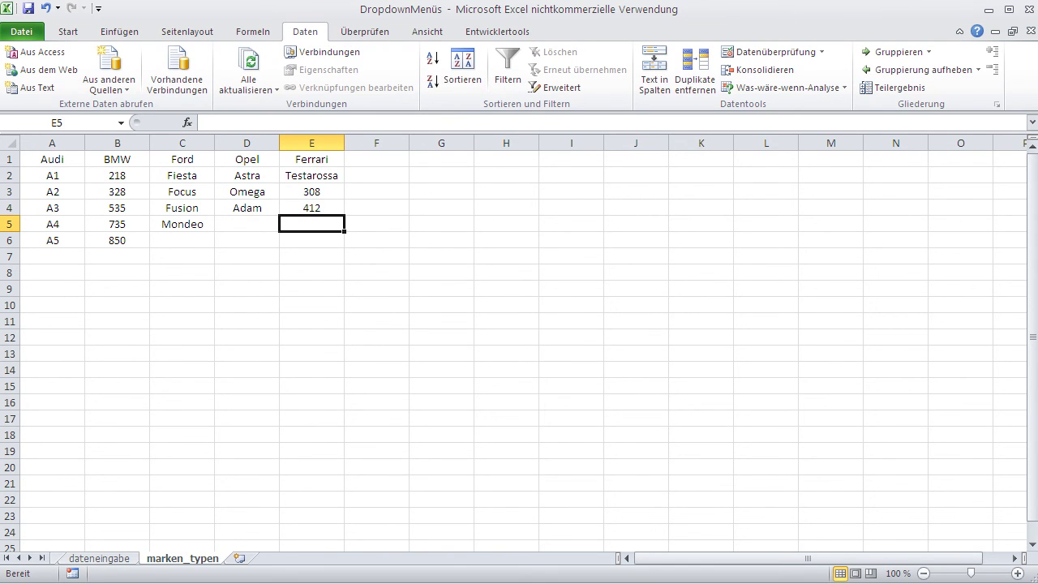
- On dateneingabe, choose Marke Ferrari and Typ 308 to test the new column
click(92, 560)
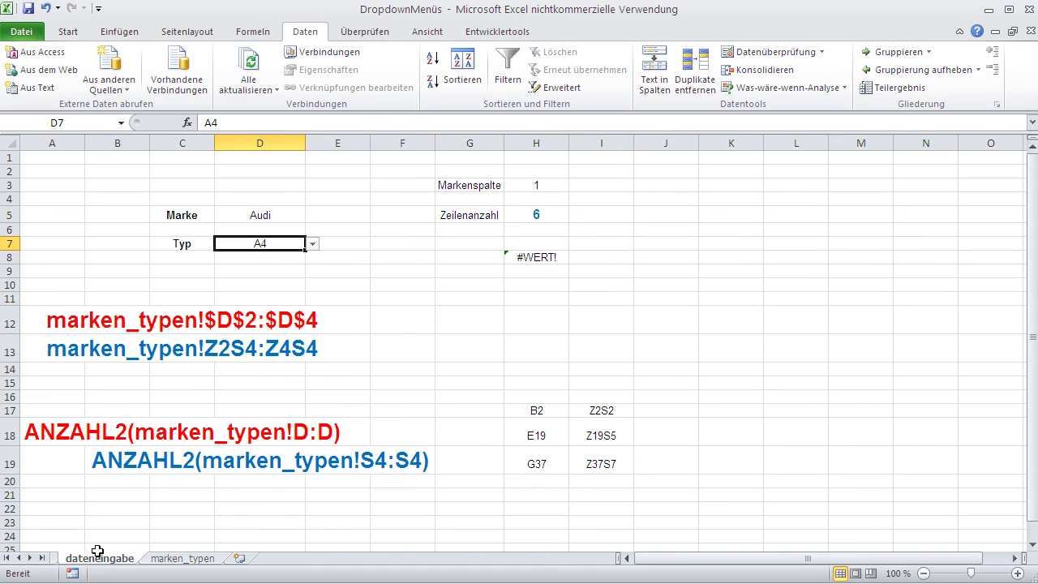
click(296, 216)
click(312, 216)
click(264, 268)
click(263, 244)
click(312, 244)
click(281, 263)
click(307, 282)
- Add X3 and X5 under BMW in B7:B8 on marken_typen
click(194, 559)
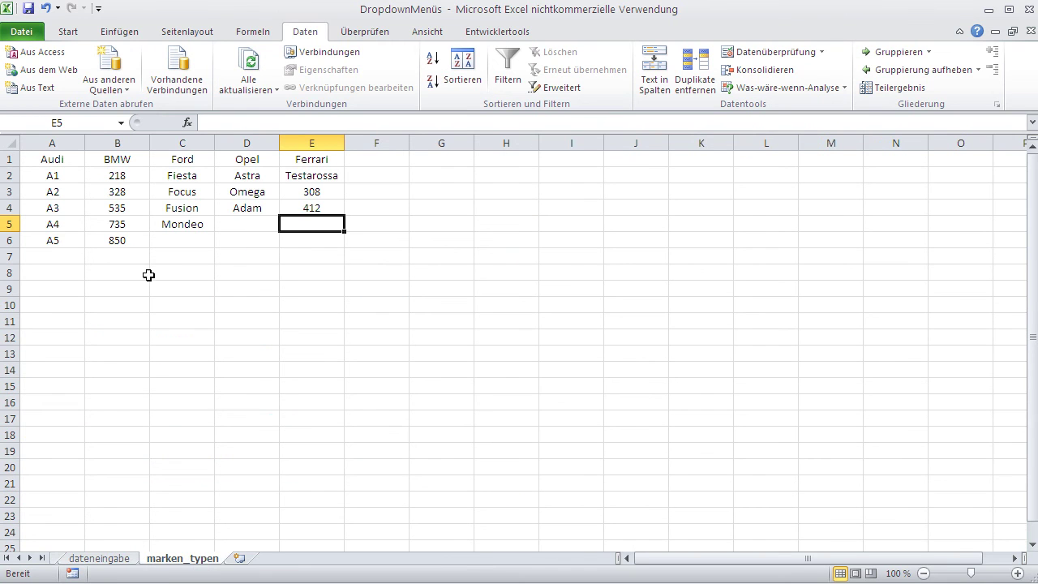
click(121, 255)
text(X3)
key(Return)
text(X5)
key(Return)
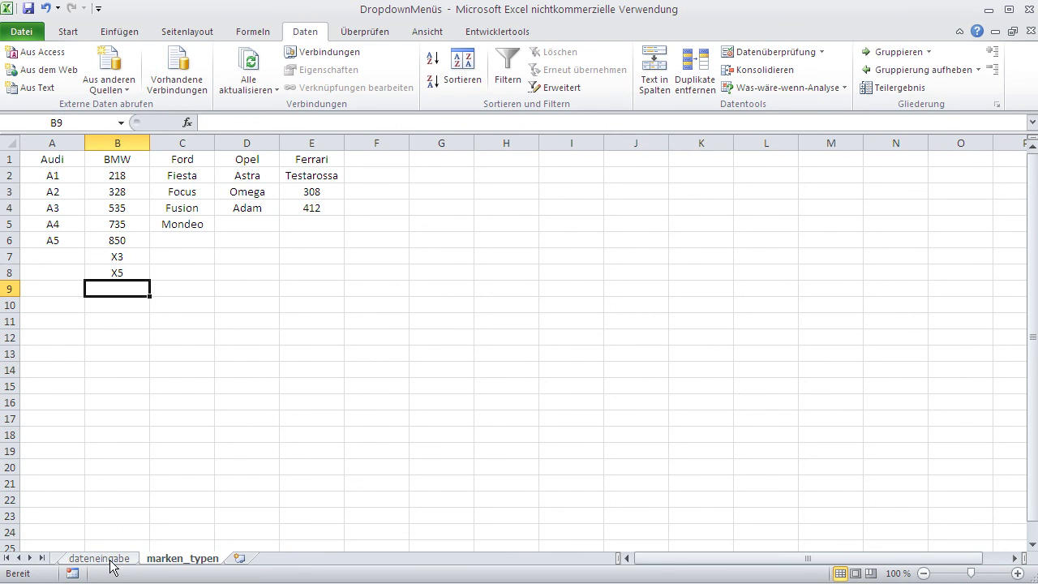
- Choose Marke BMW and the new Typ X3, then check marken_typen and return
click(99, 558)
click(268, 215)
click(312, 215)
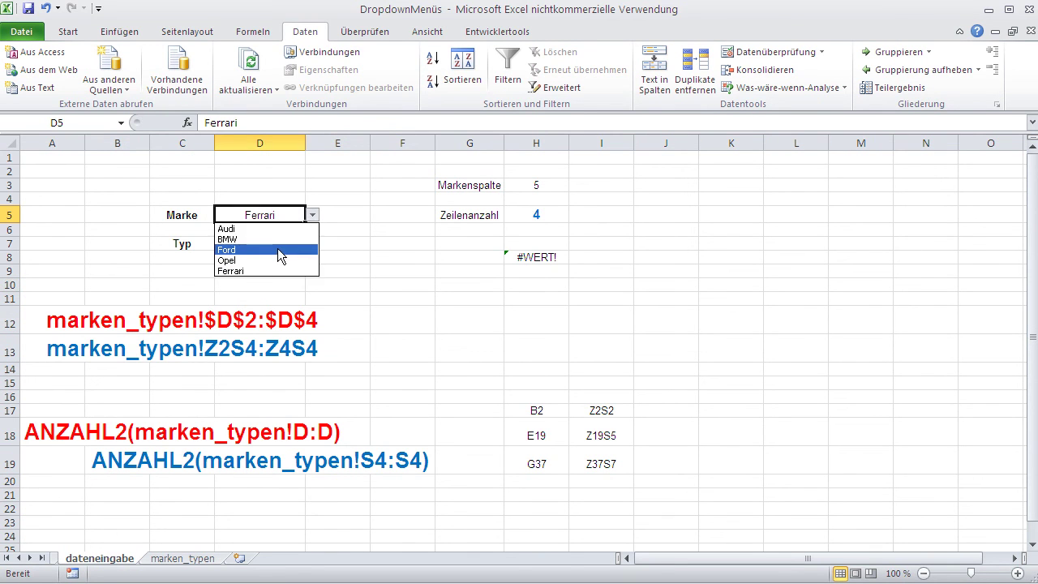
click(276, 238)
click(273, 243)
click(312, 243)
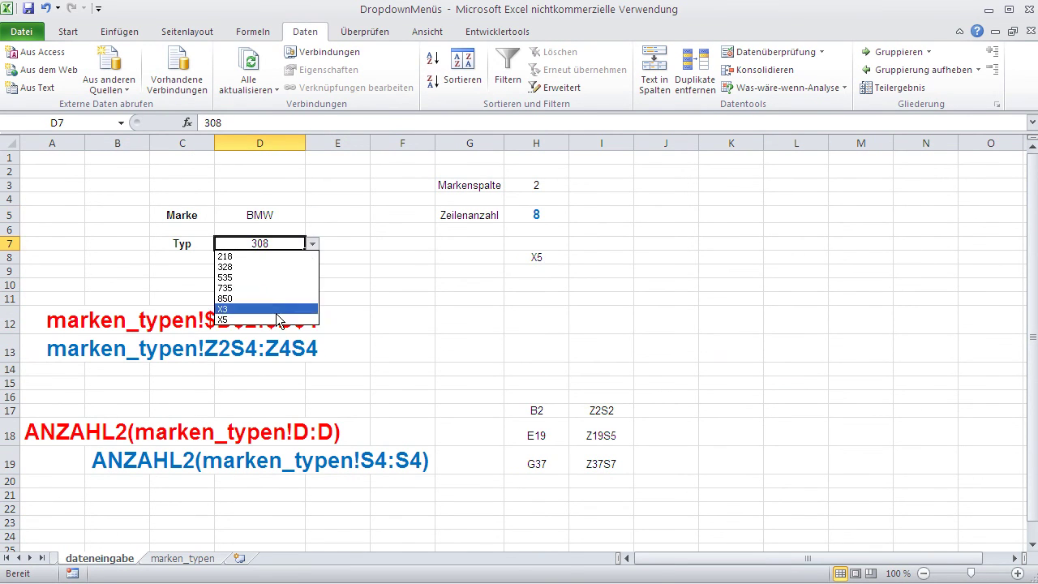
click(265, 309)
click(338, 280)
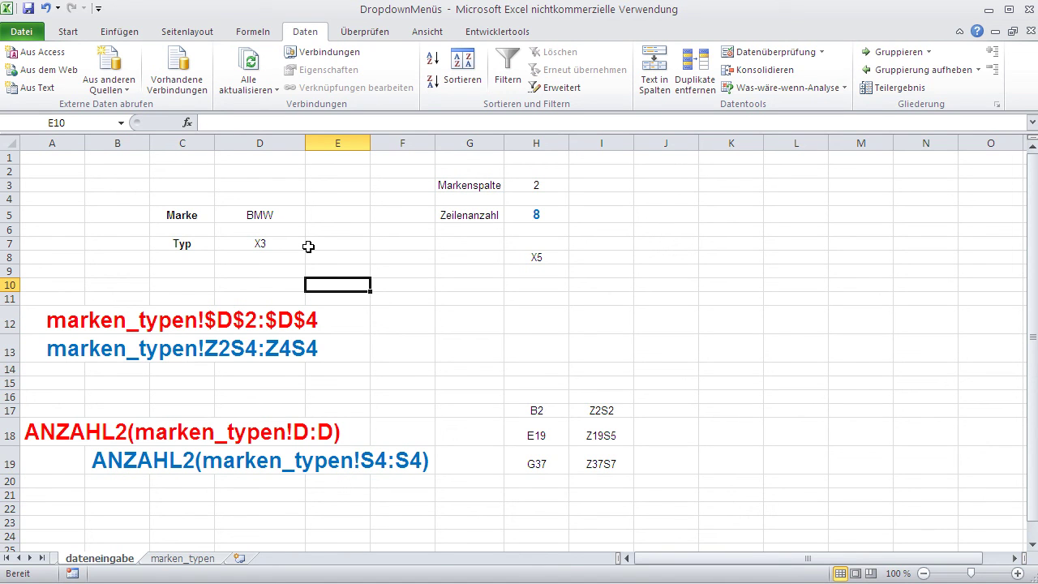
click(195, 558)
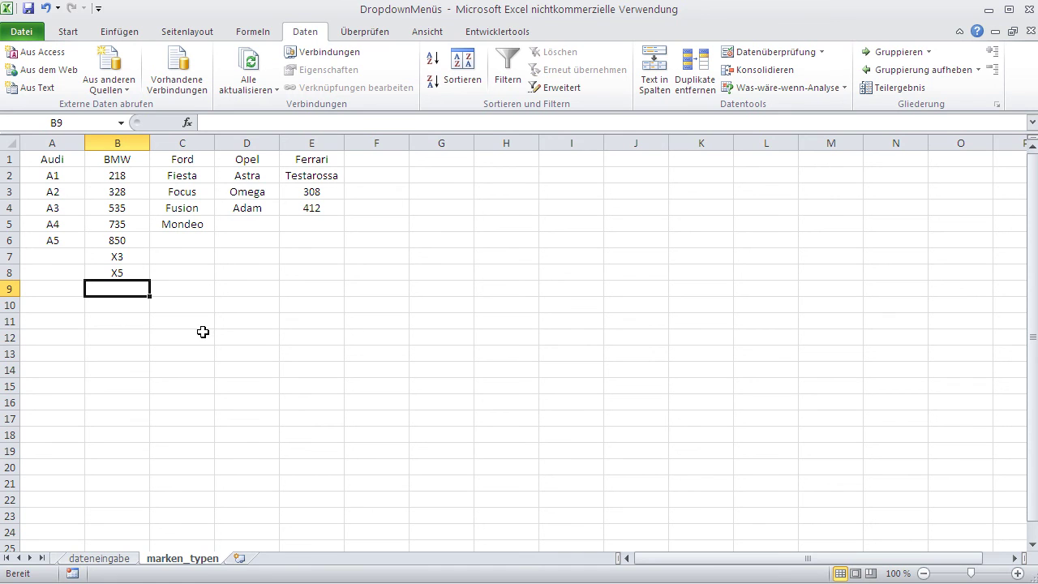
click(99, 559)
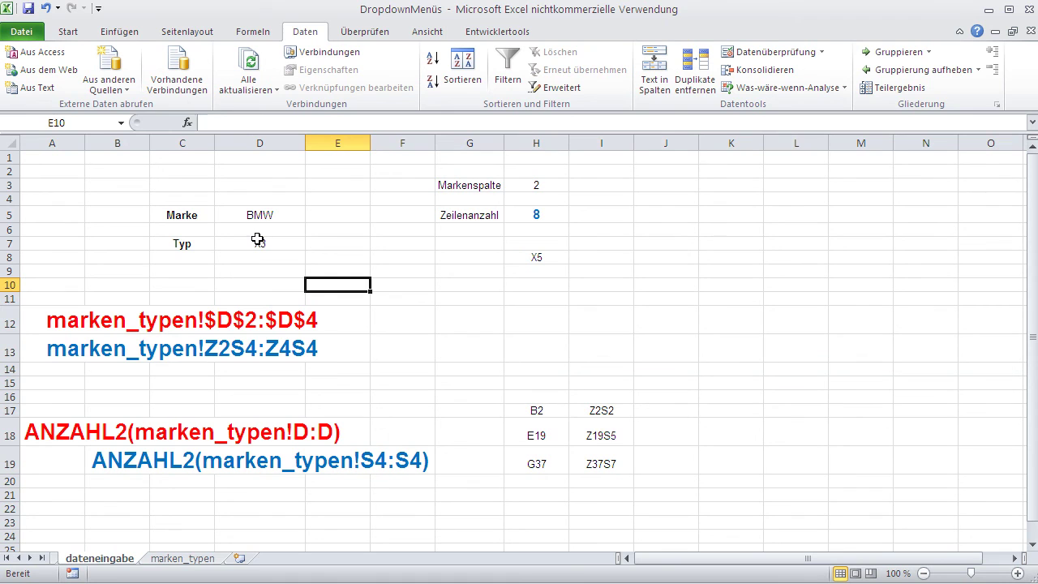
- Set Marke to Ford and Typ to Fusion
click(260, 242)
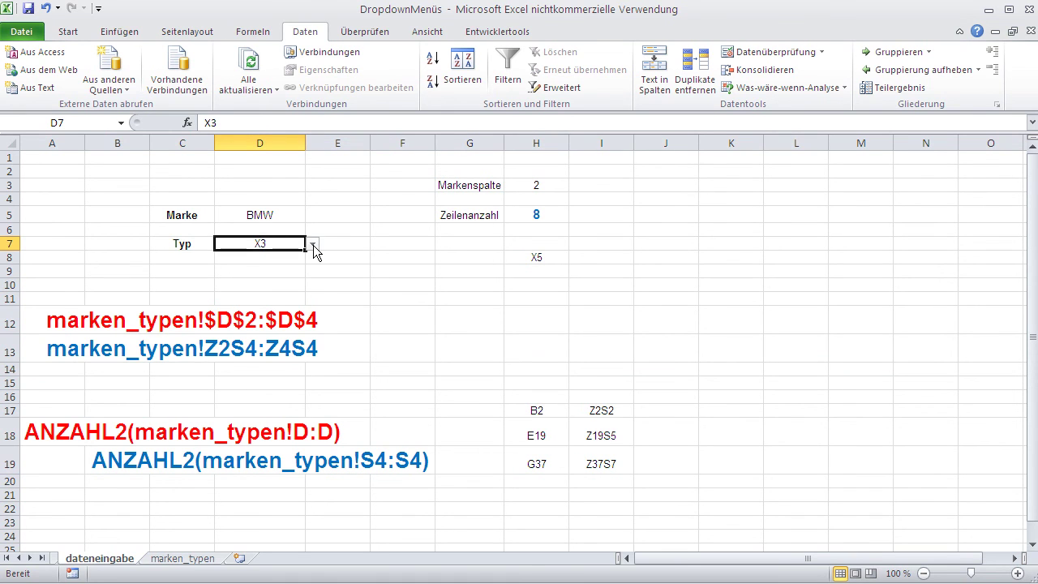
click(299, 216)
click(312, 215)
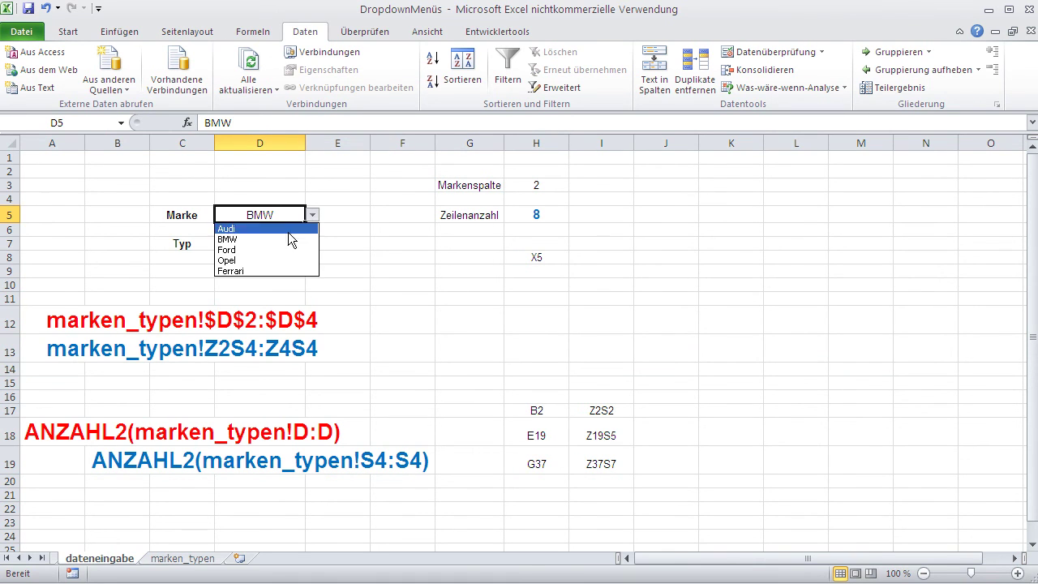
click(268, 250)
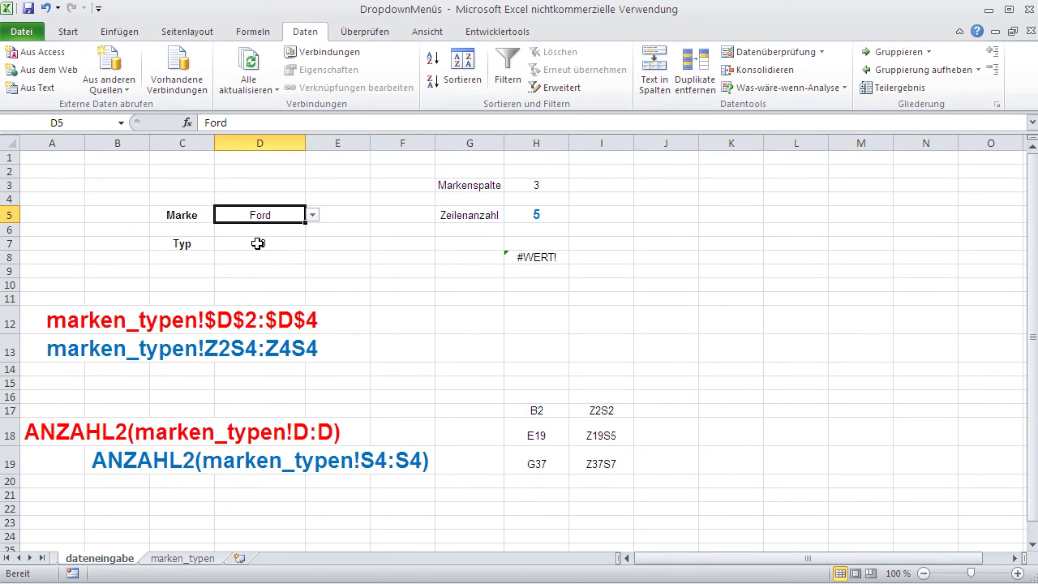
click(257, 243)
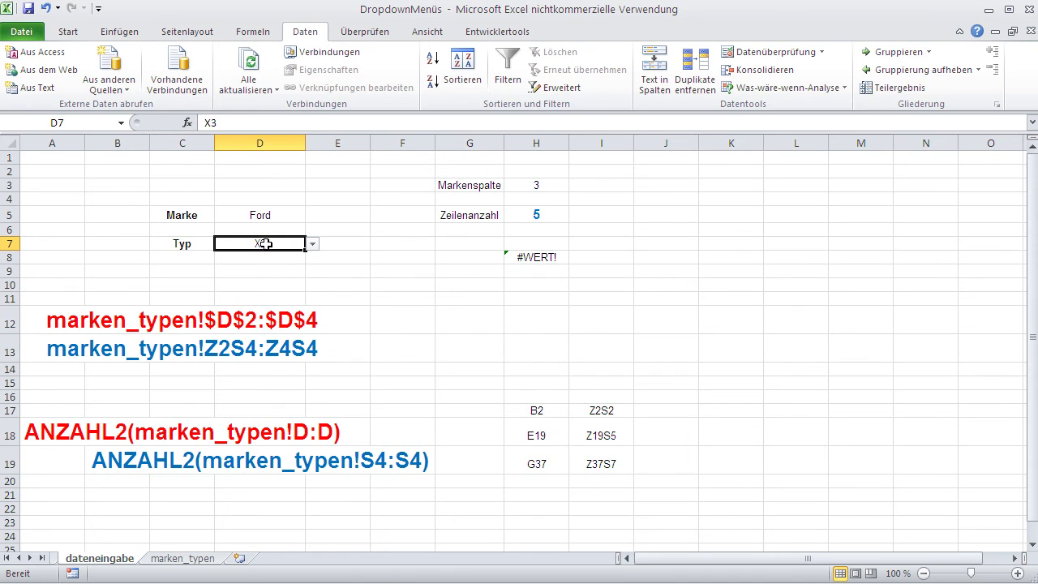
click(312, 244)
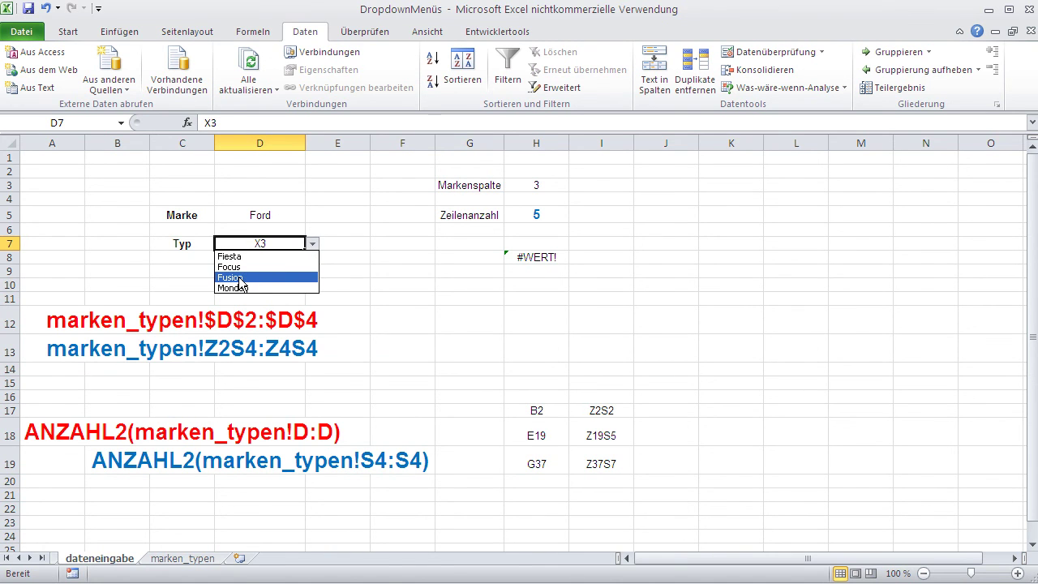
click(240, 277)
- Change Marke to Audi and pick A1 from its type list
click(281, 218)
click(312, 215)
click(279, 230)
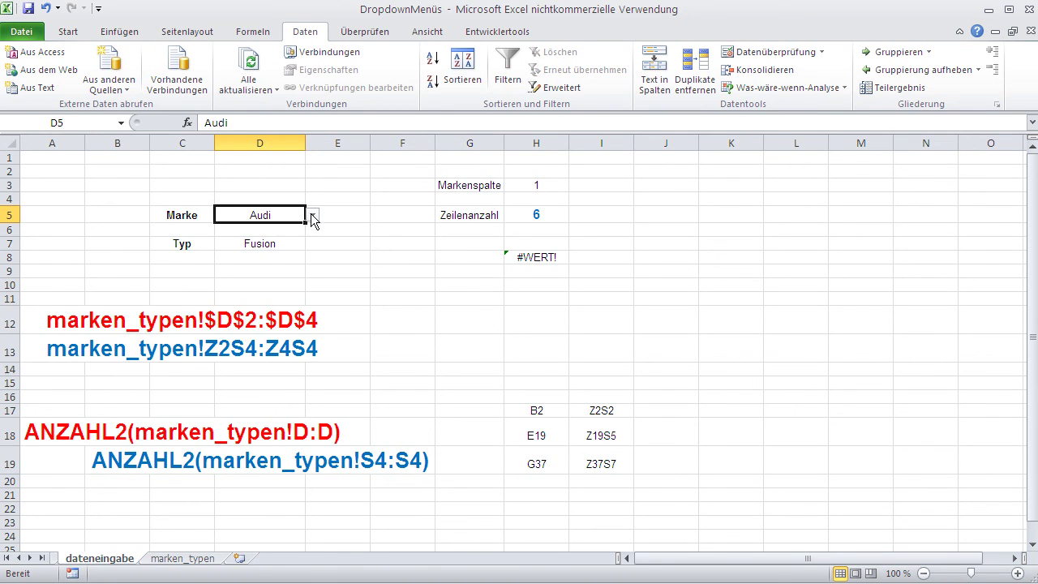
click(284, 246)
click(313, 244)
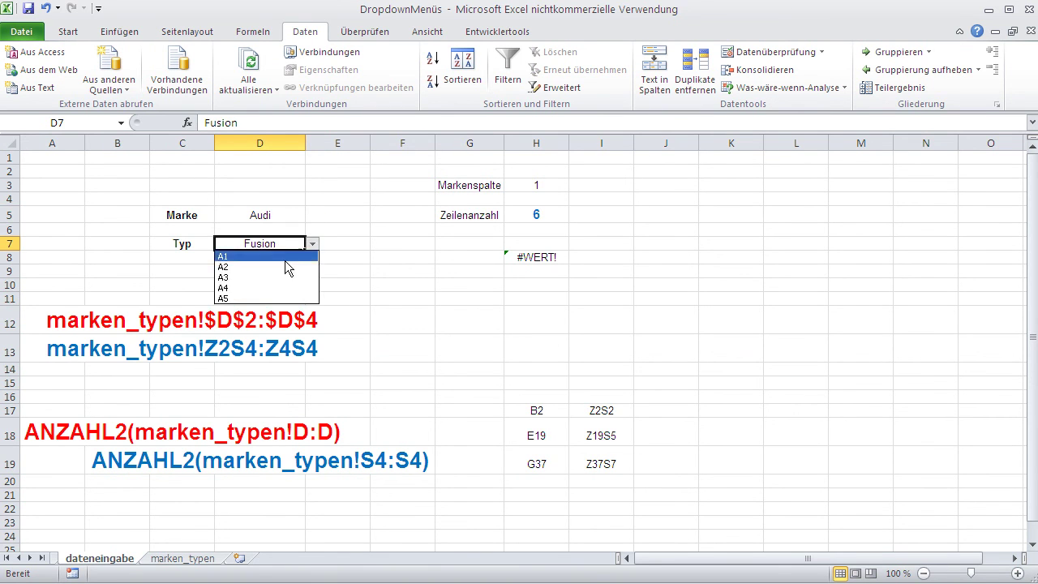
click(253, 257)
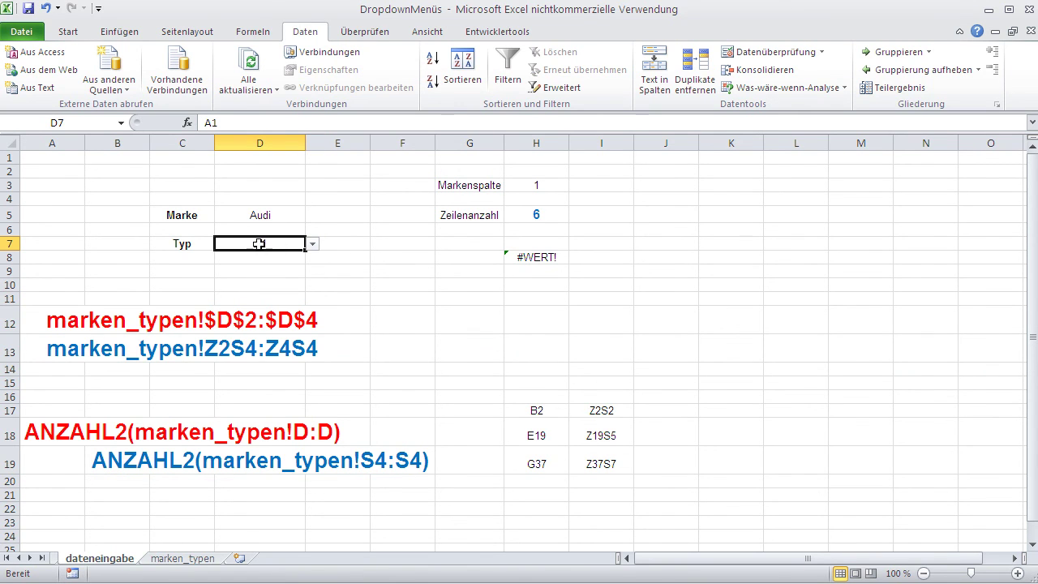
- Switch Marke back to Ford and choose Fusion again
click(289, 218)
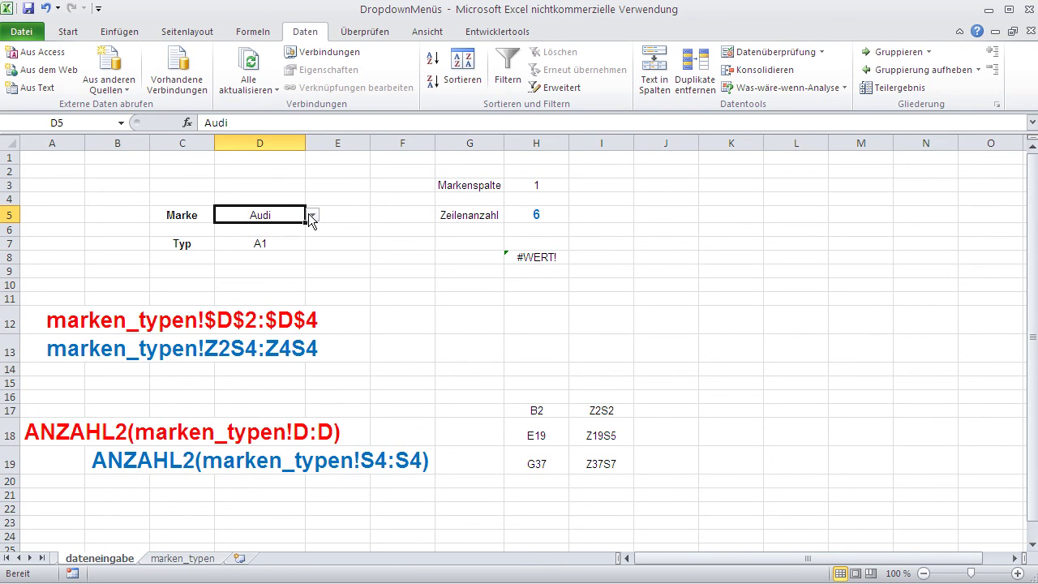
click(312, 219)
click(267, 250)
click(276, 245)
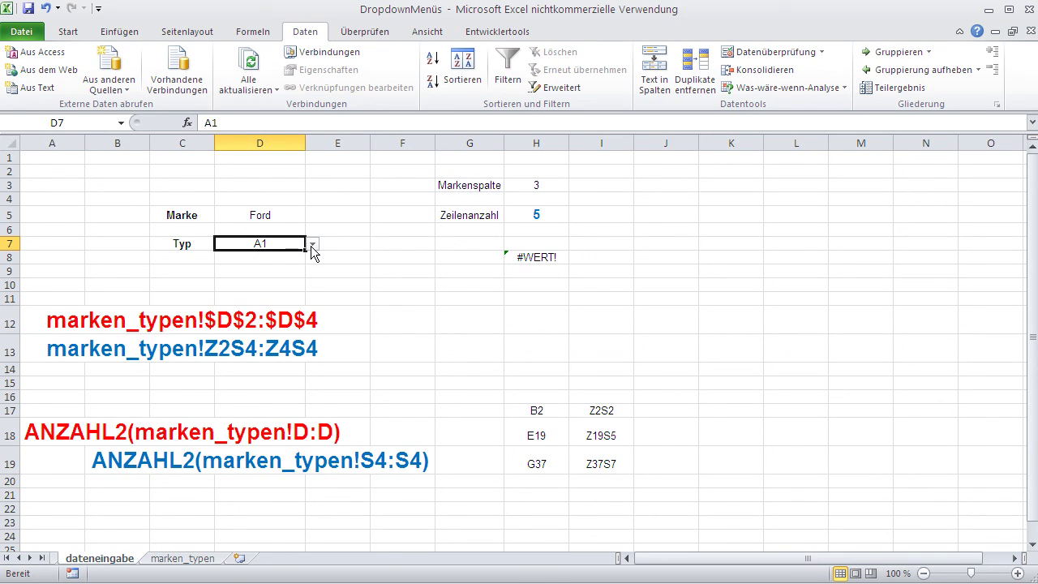
click(312, 244)
click(284, 277)
click(316, 294)
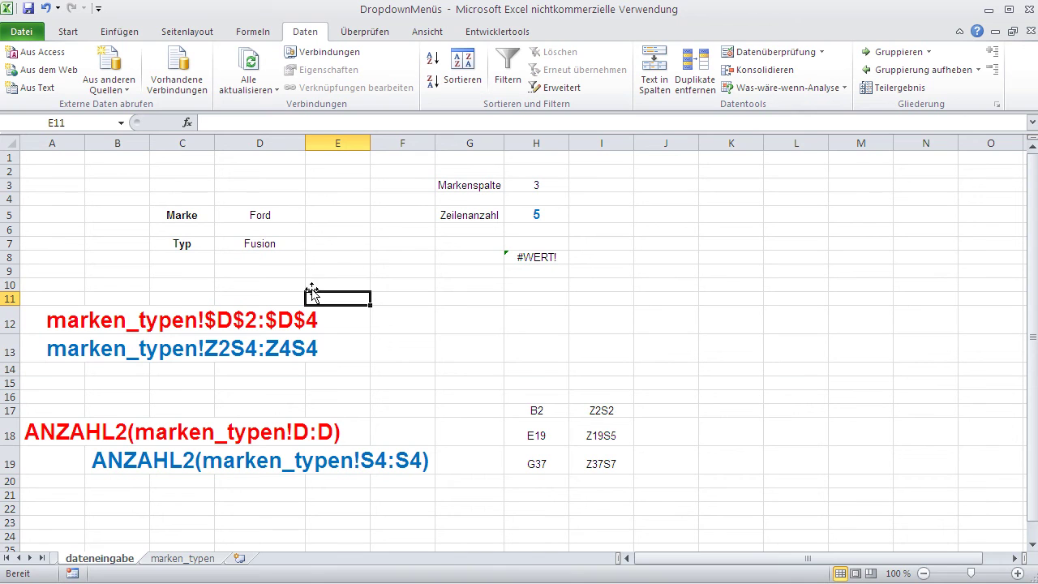
- Delete rows 9–20 holding the explanation notes and helper references
drag(10, 272, 10, 480)
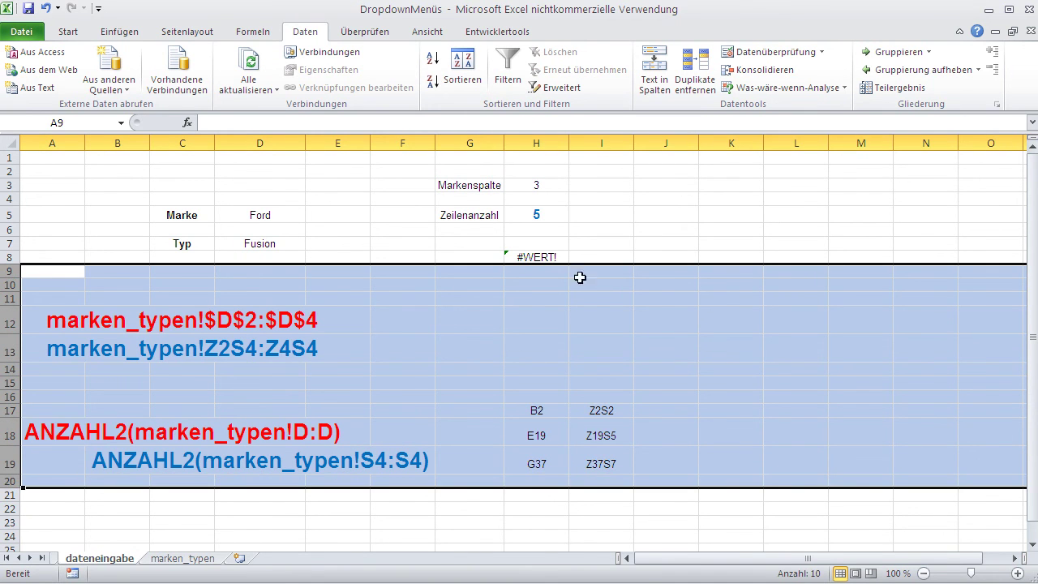
click(67, 31)
click(770, 70)
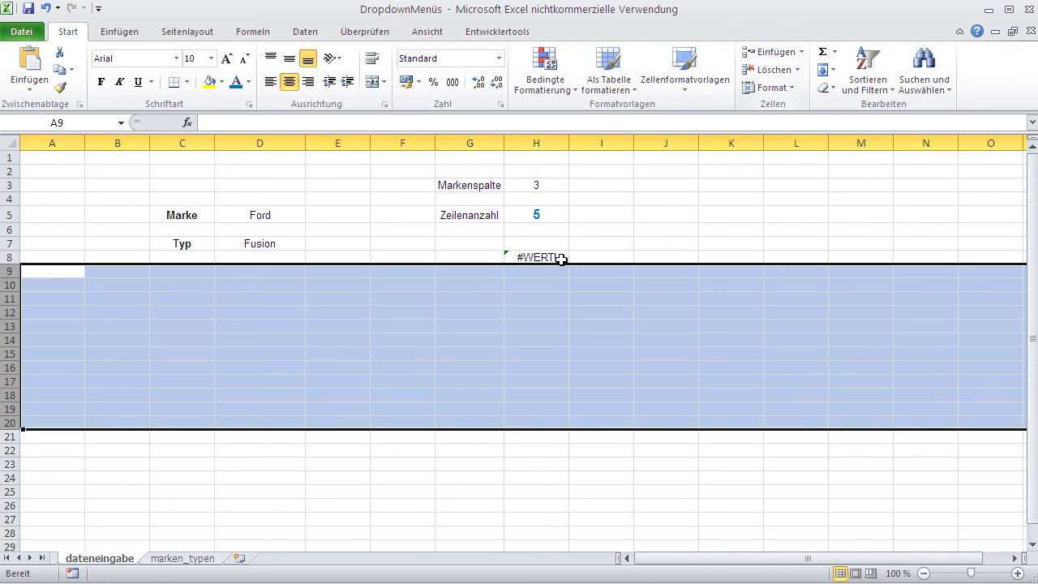
click(539, 256)
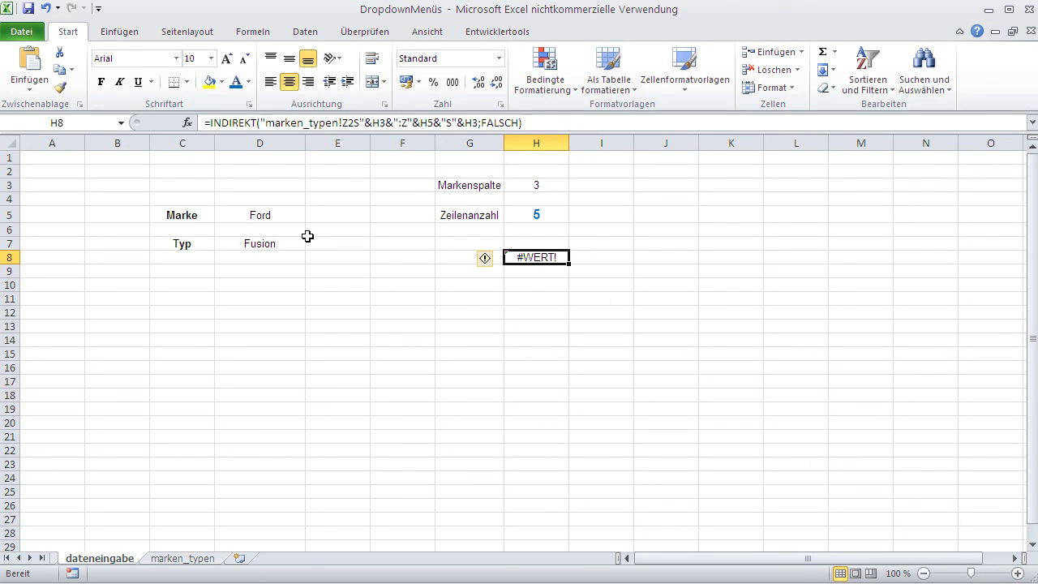
- Check D7's INDIREKT validation source without changes, then clear the #WERT! formula from H8
click(268, 244)
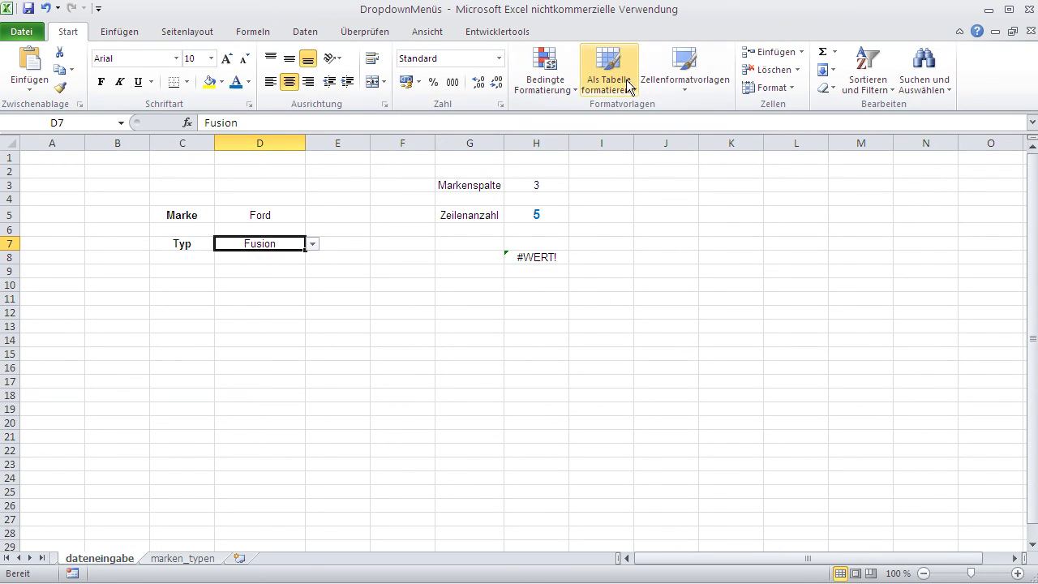
click(302, 32)
click(774, 53)
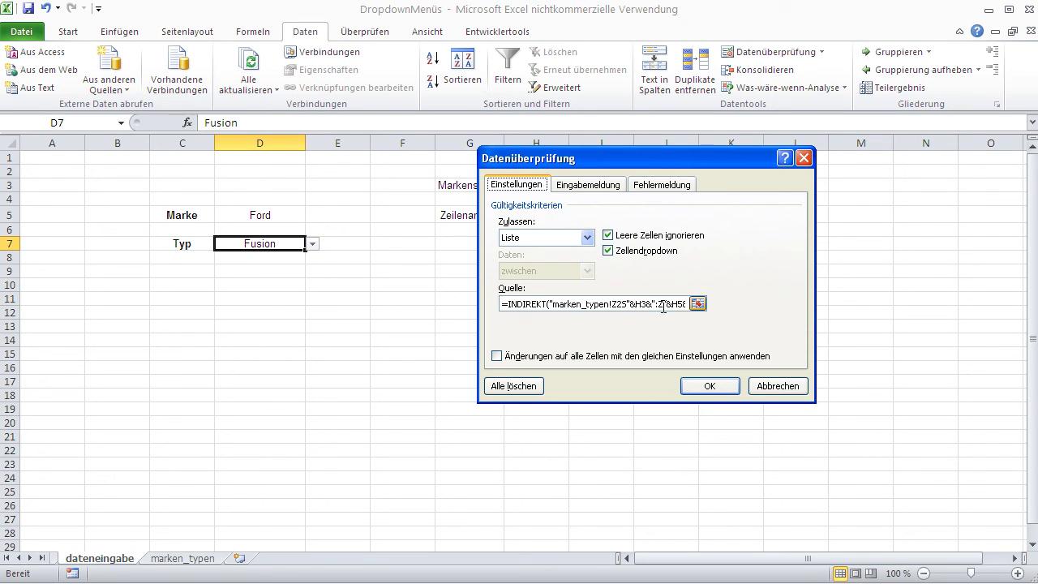
click(794, 389)
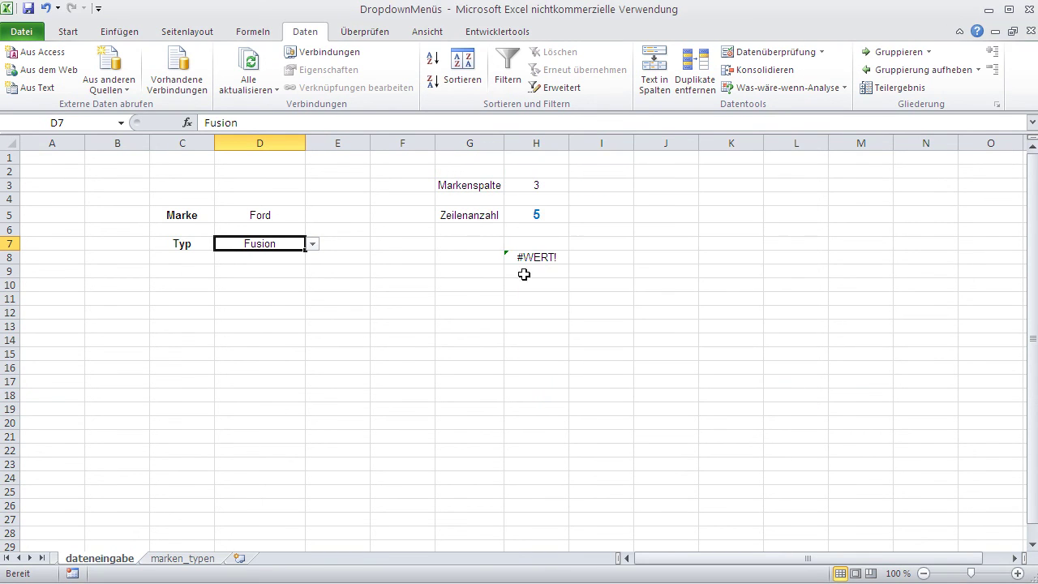
click(528, 259)
key(Delete)
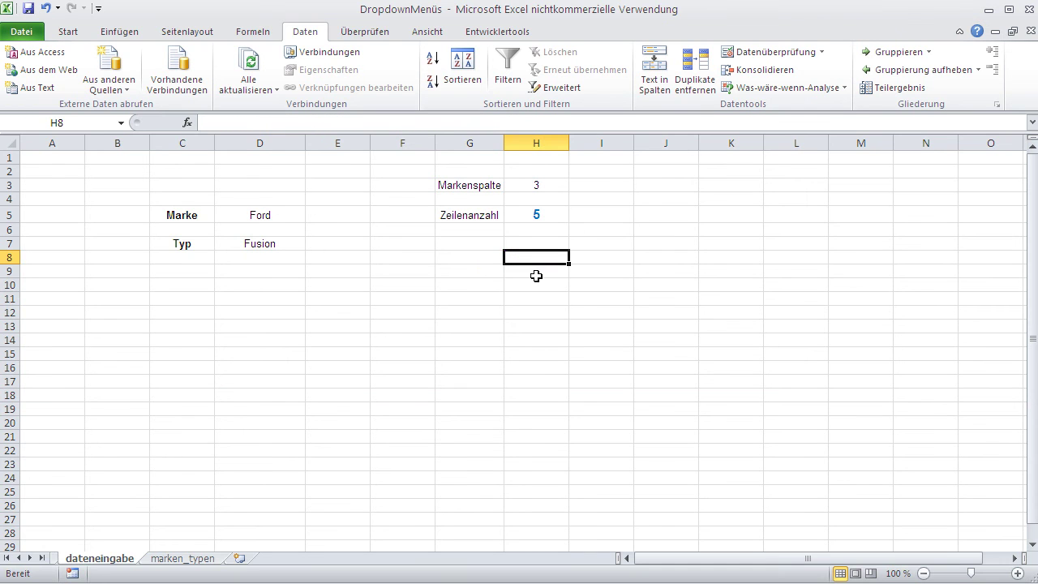
- Move Zeilenanzahl and its count from G5:H5 up to G4:H4, then return to marken_typen
click(466, 216)
mouse_move(466, 215)
mouse_down()
mouse_move(511, 216)
mouse_move(490, 195)
mouse_up()
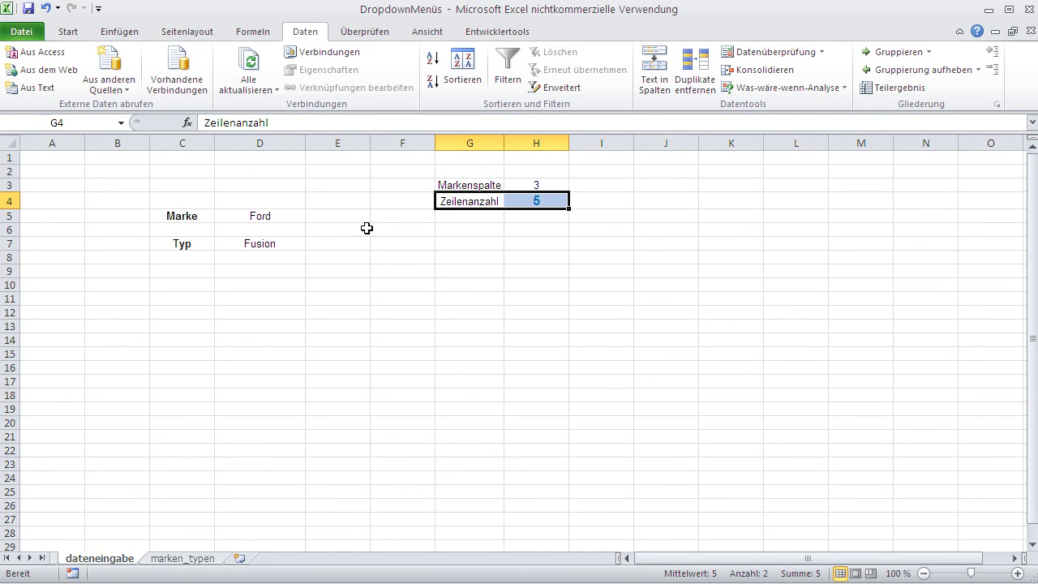
click(248, 244)
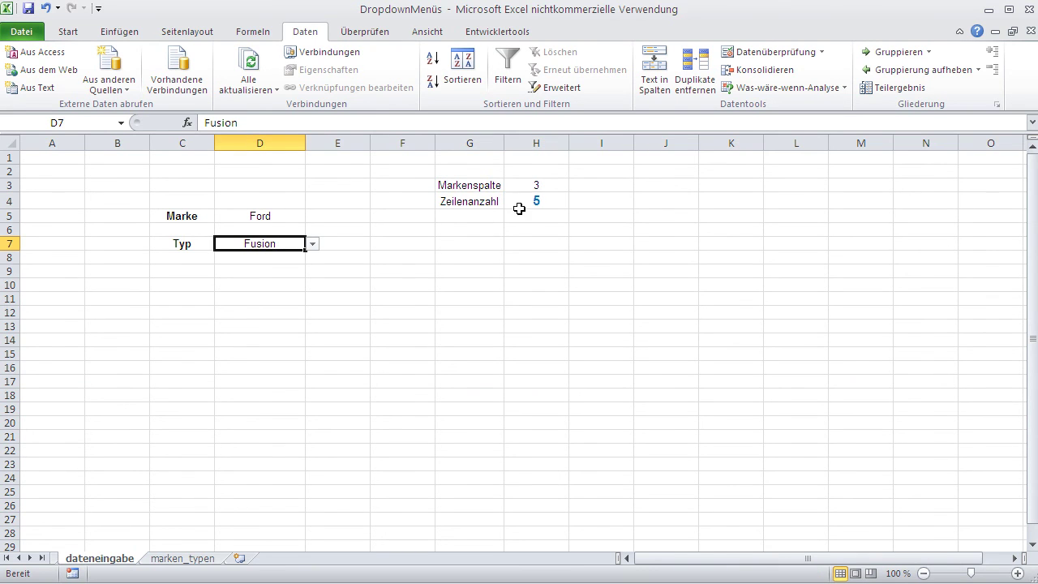
click(475, 229)
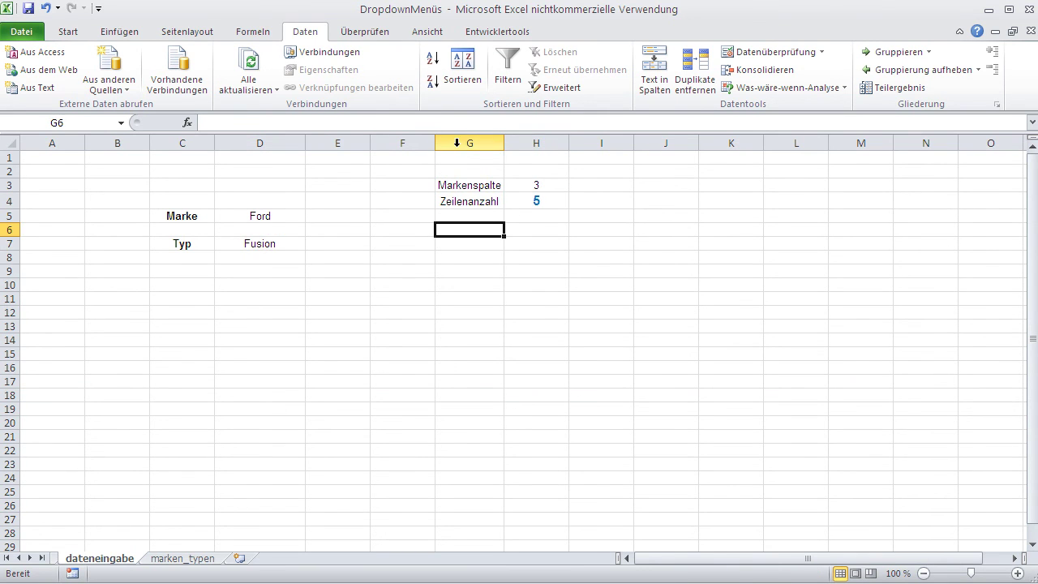
drag(460, 150, 536, 144)
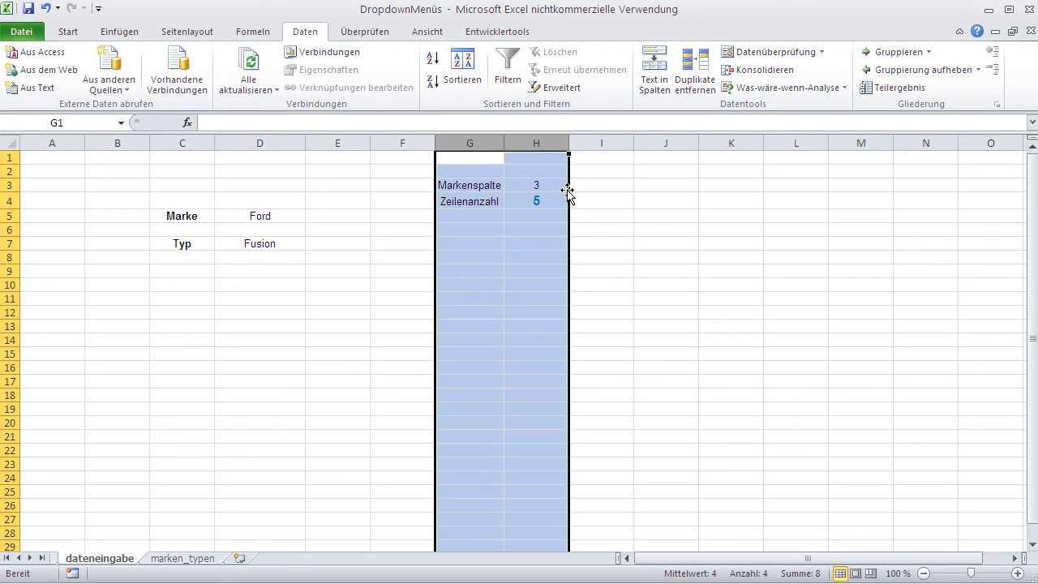
click(459, 172)
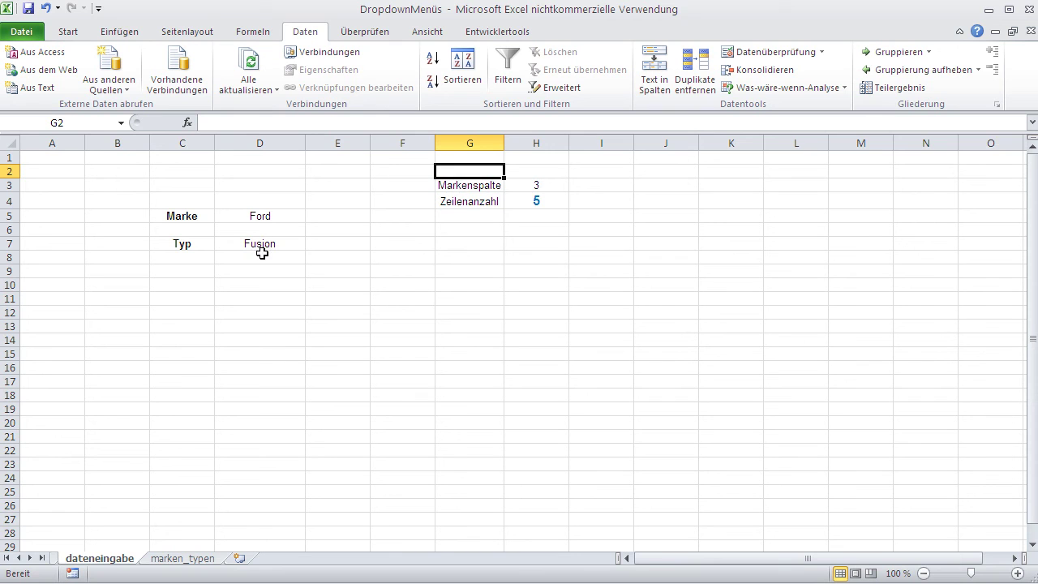
click(183, 559)
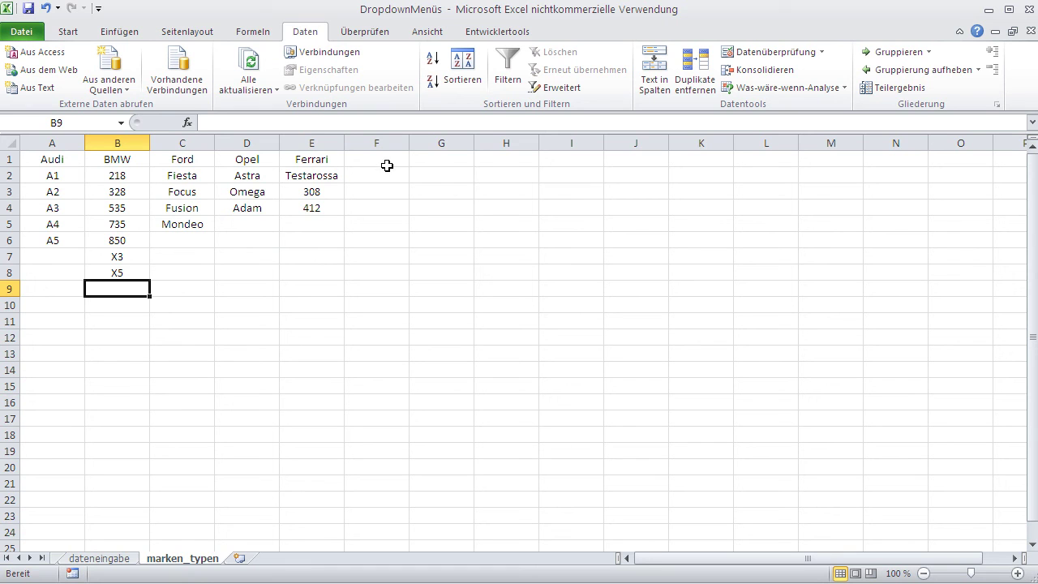
click(120, 559)
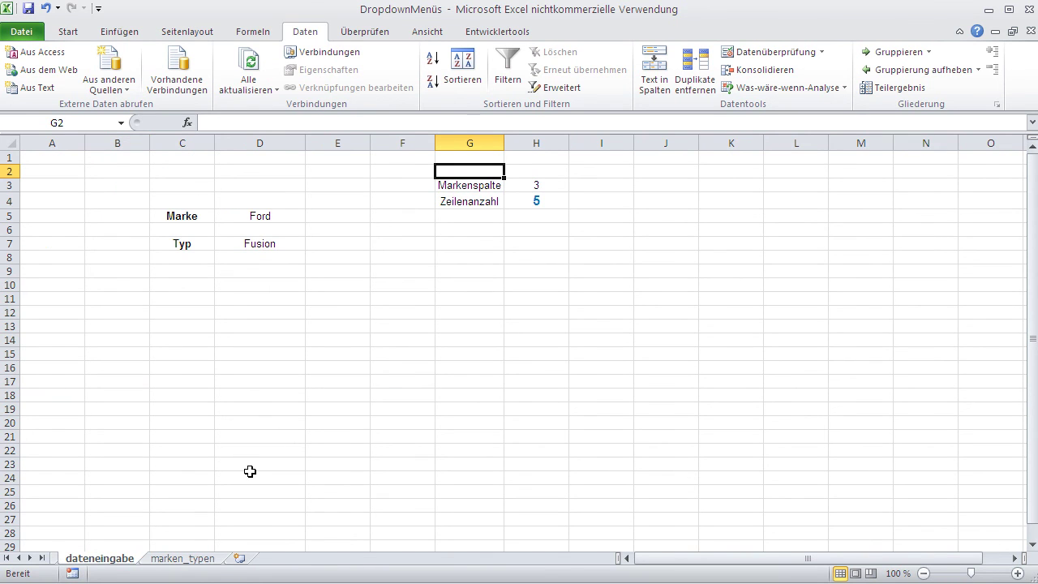
click(198, 561)
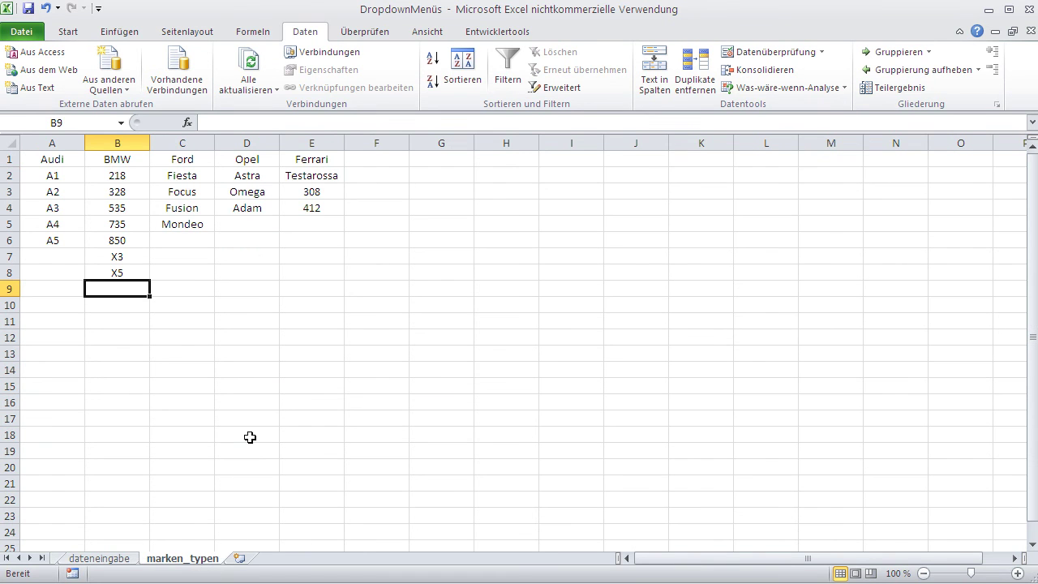
click(96, 561)
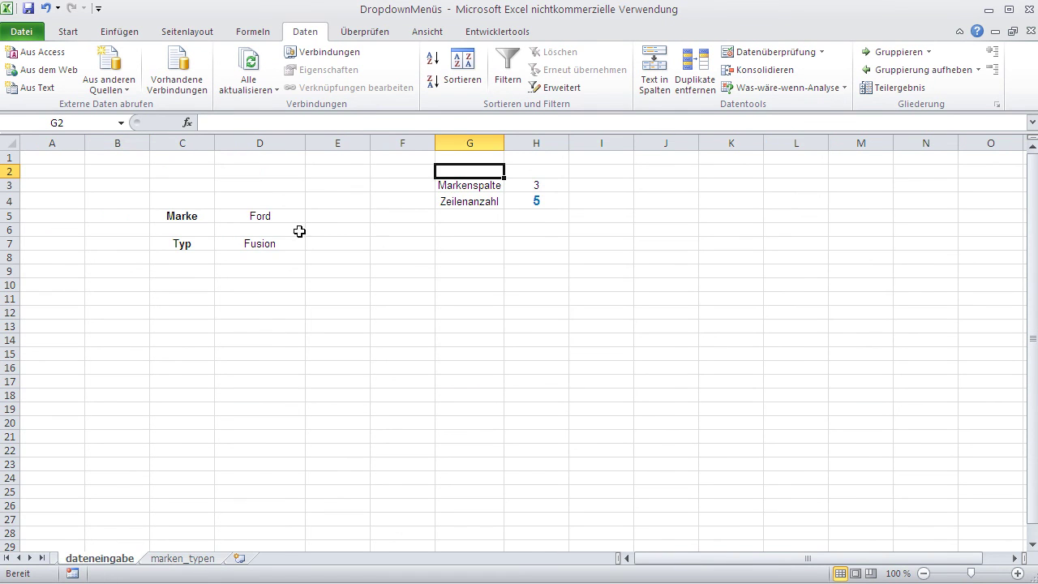
click(261, 216)
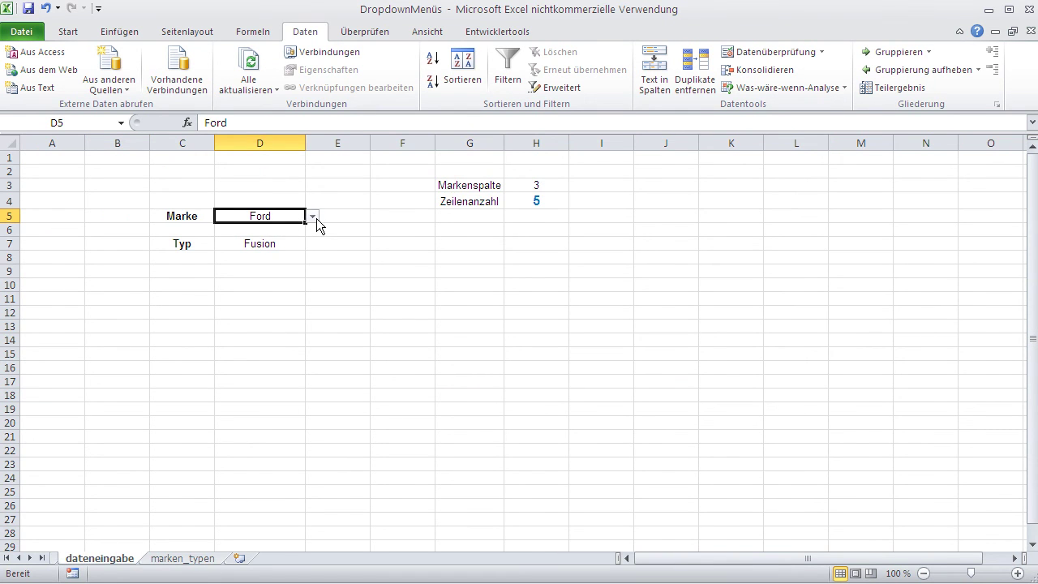
click(294, 243)
click(312, 244)
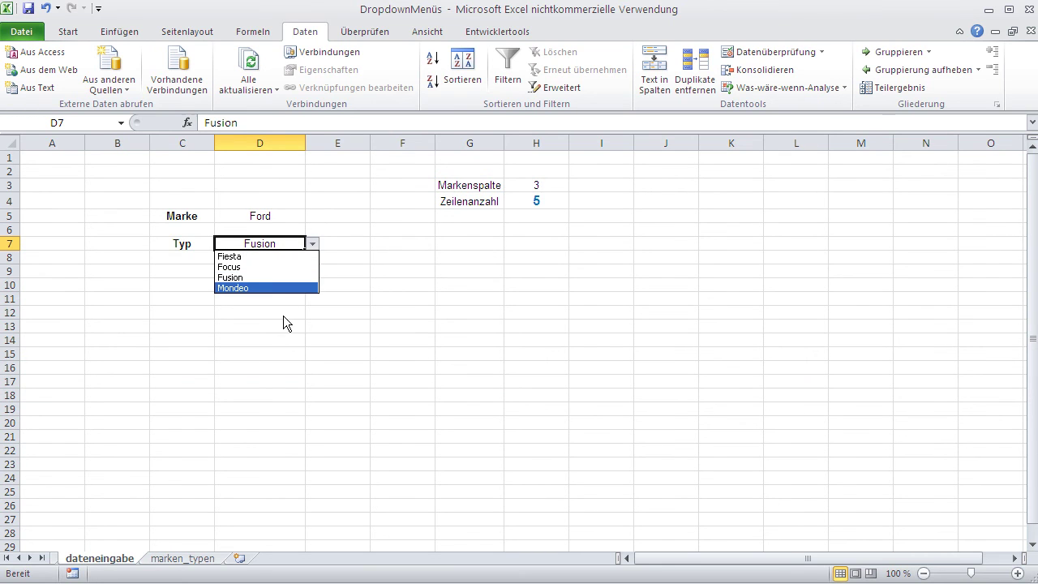
click(254, 326)
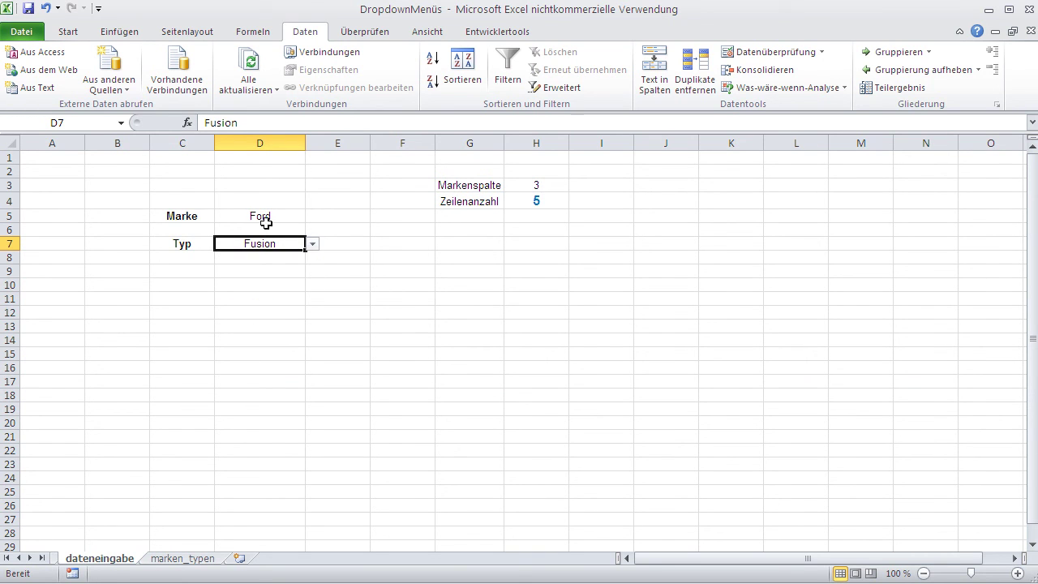